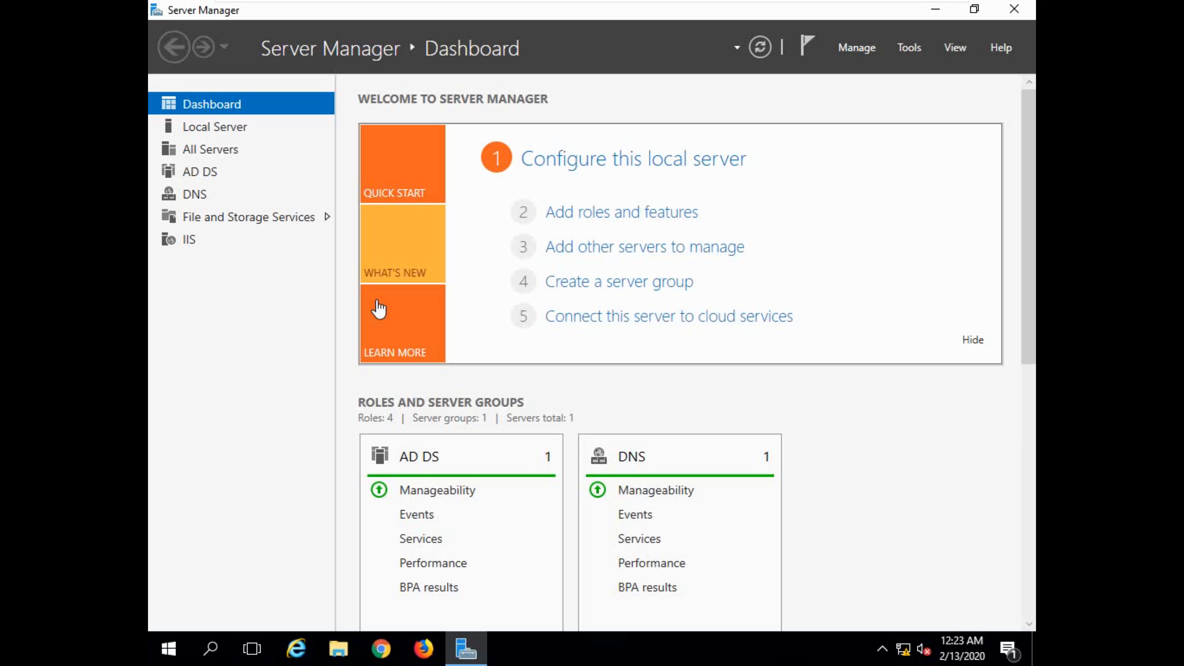
Open the Exchange Administrative Center from the Microsoft Exchange Server 2016 programs and continue past the website's security certificate warning.
left_click(169, 646)
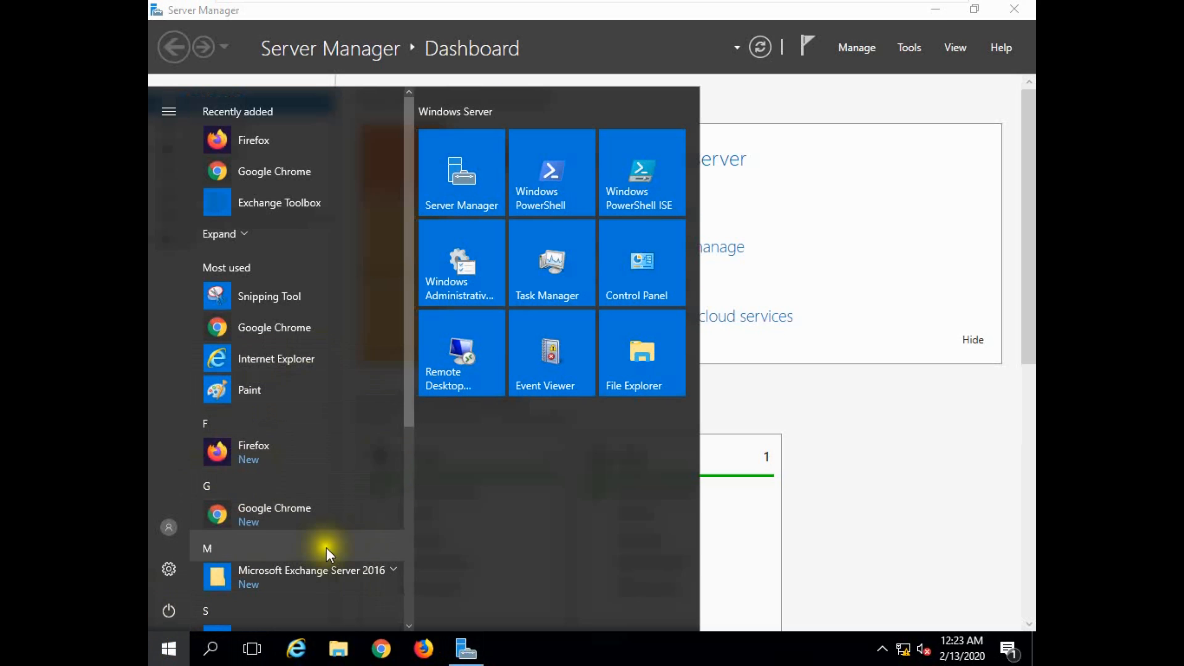
scroll(358, 549, "down", 3)
left_click(378, 507)
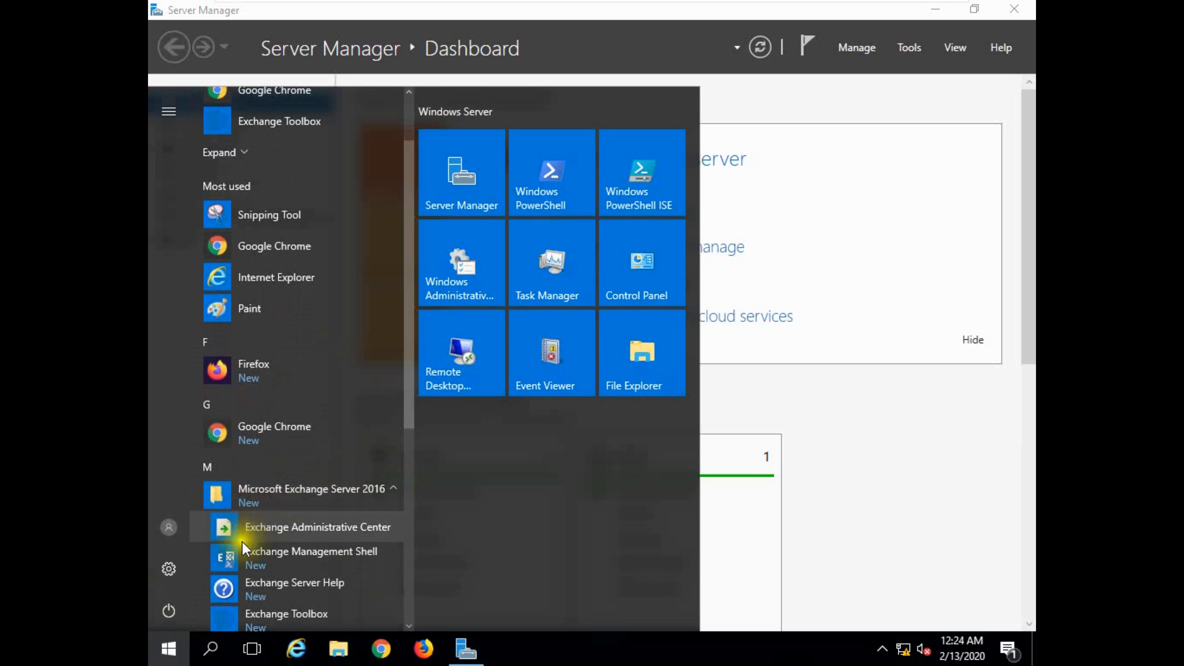
left_click(282, 528)
left_click(481, 322)
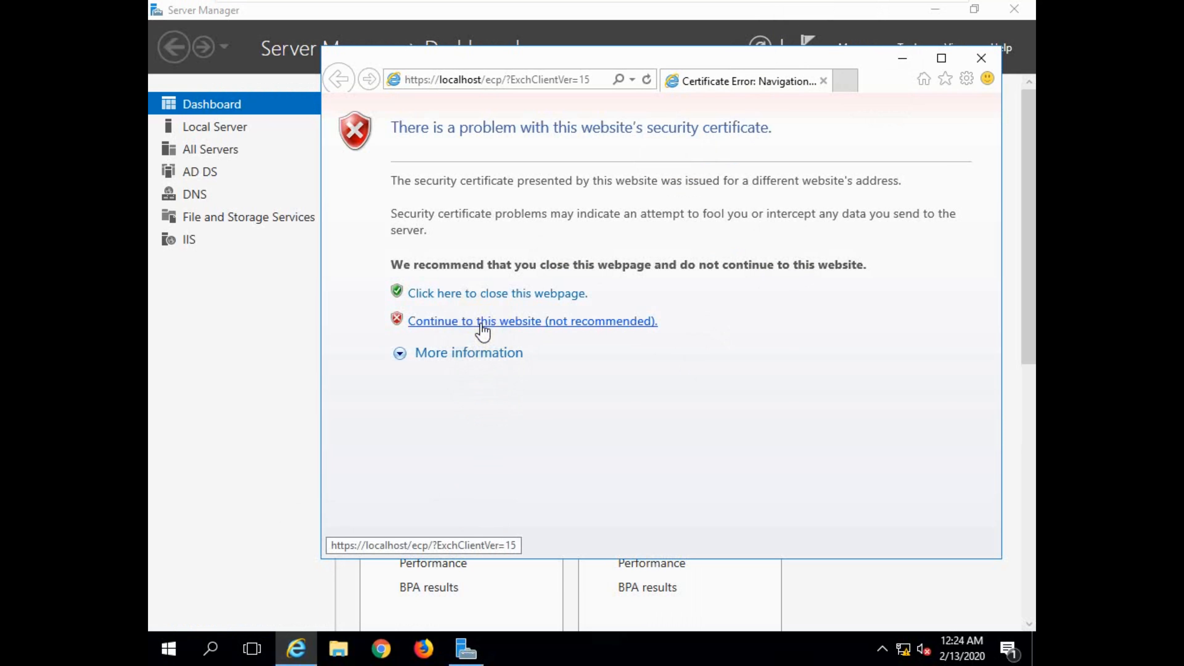
Maximize the browser window and sign in to the Exchange Admin Center as macro\administrator with the account password.
double_click(914, 66)
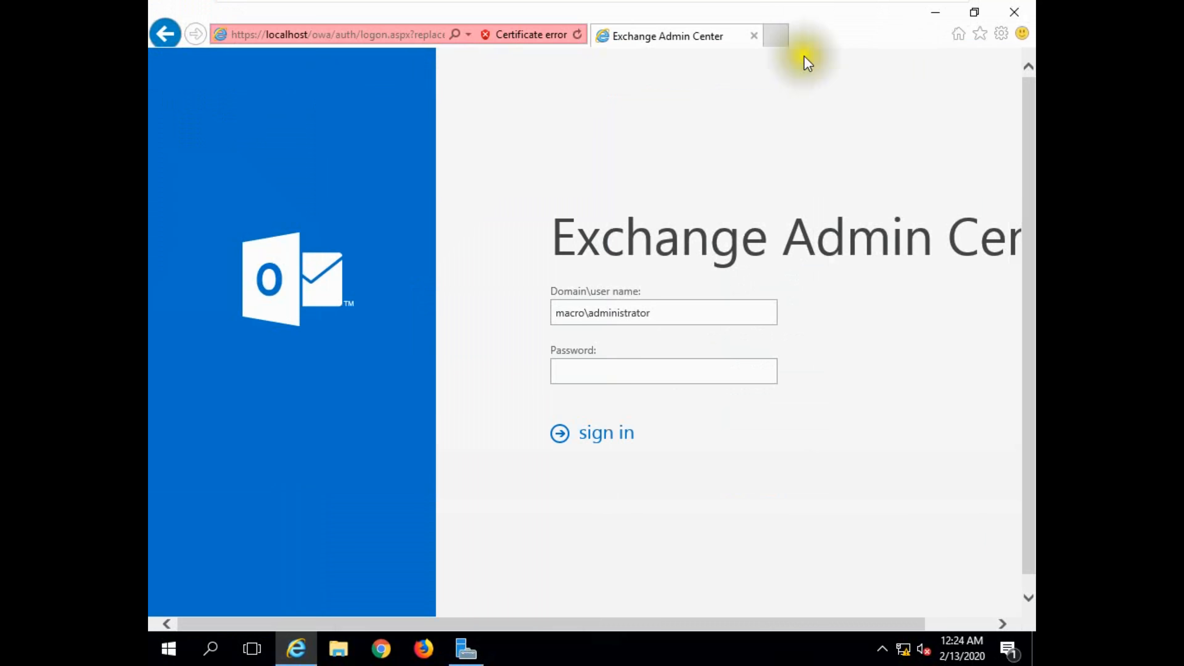
left_click_drag(462, 627, 564, 628)
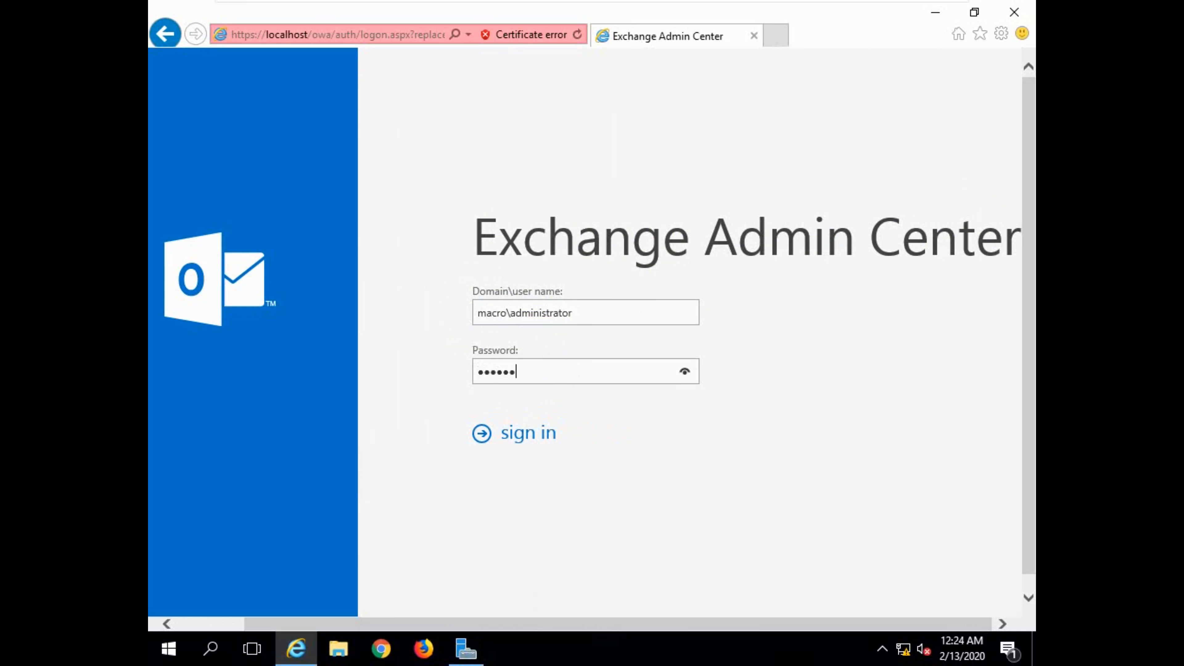
key("Return")
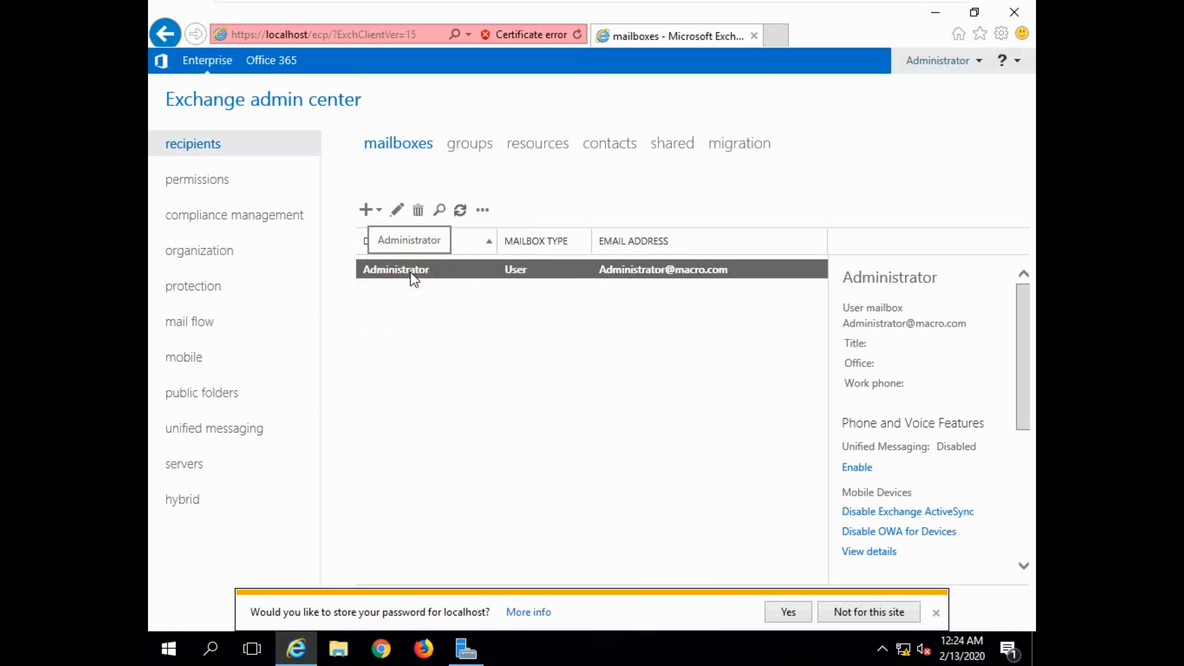
left_click(479, 657)
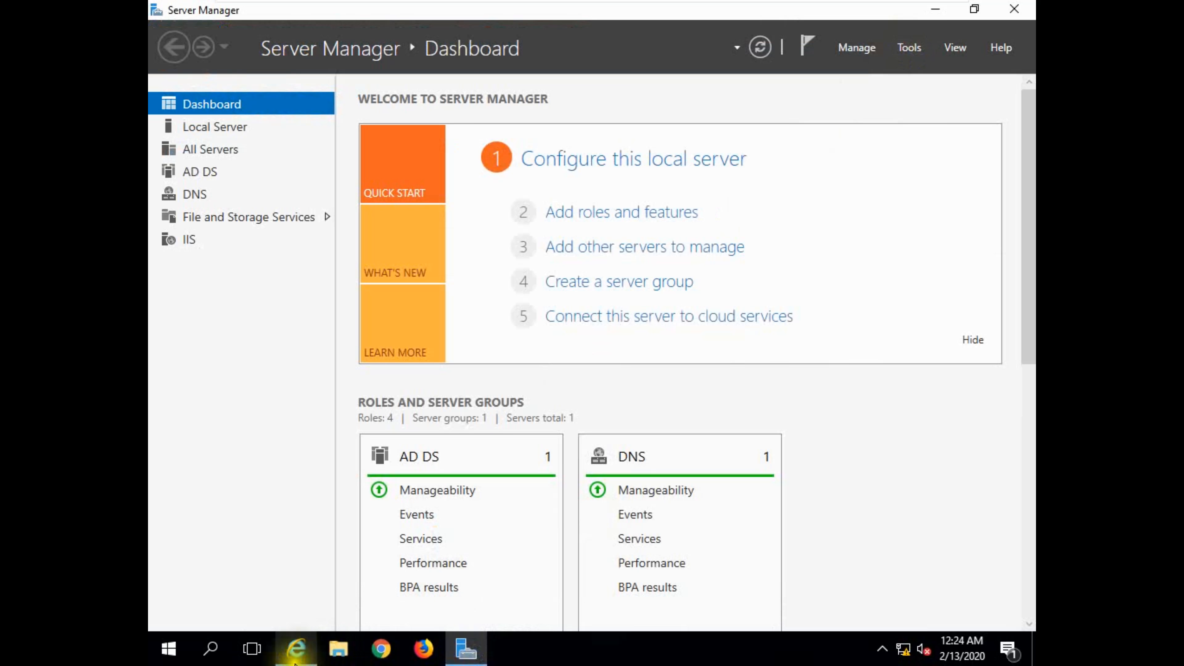
left_click(296, 649)
left_click(436, 283)
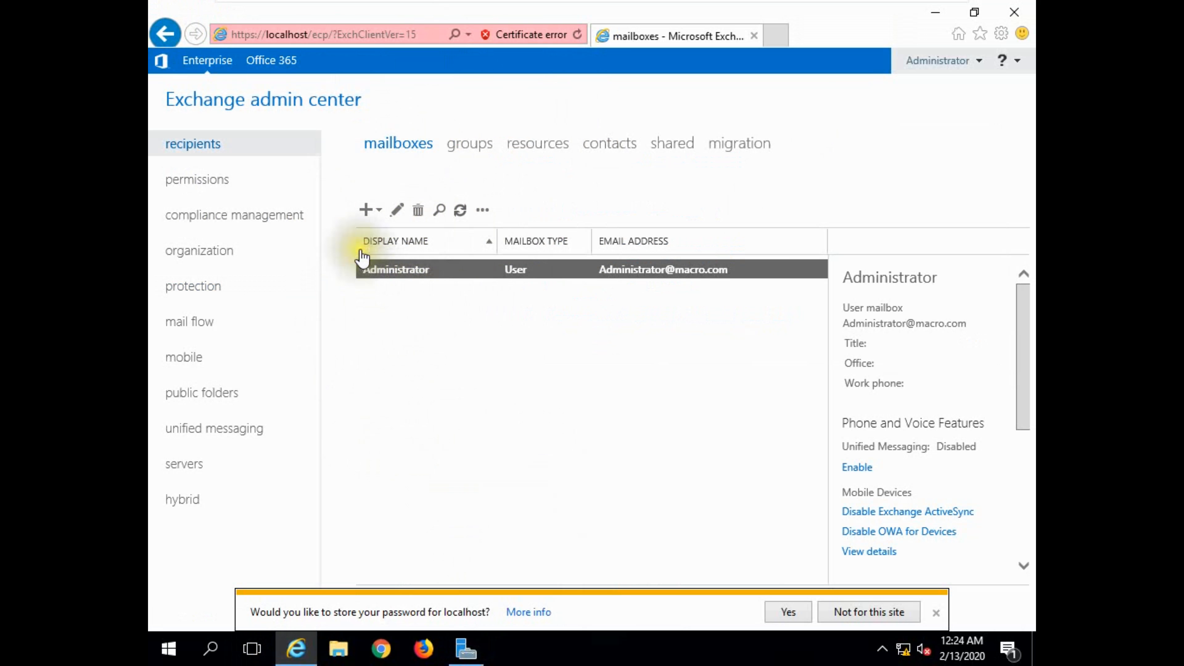
Start a new user mailbox for an existing user, browse the forest for available accounts and sort them by organizational unit.
left_click(368, 211)
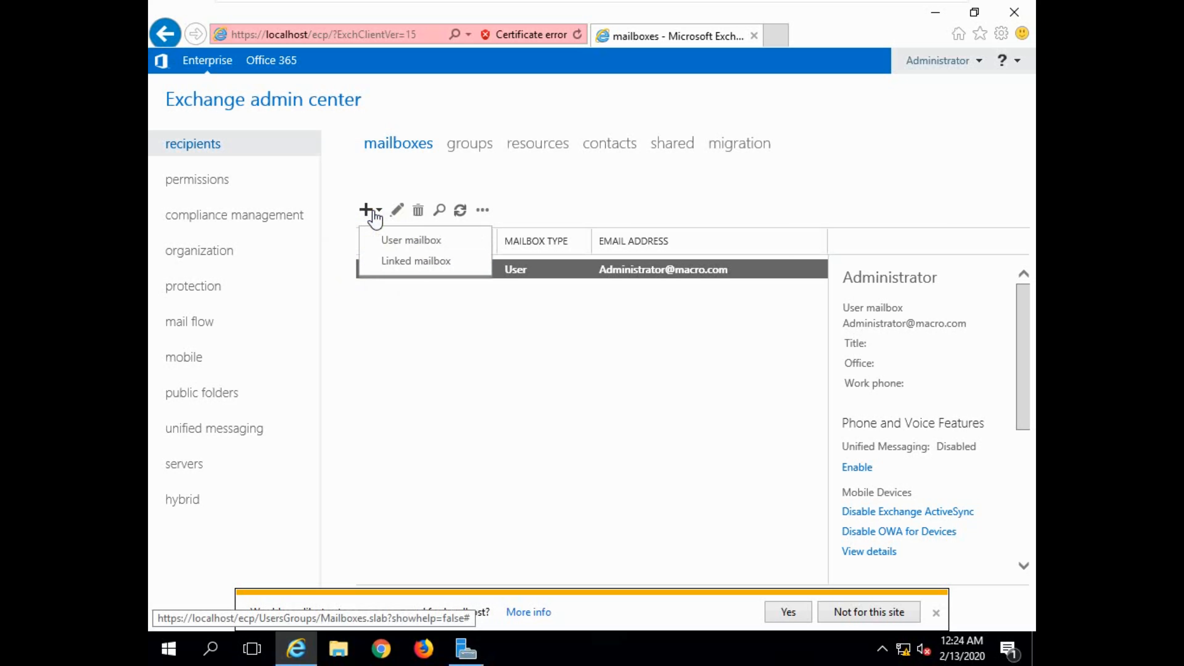
left_click(410, 240)
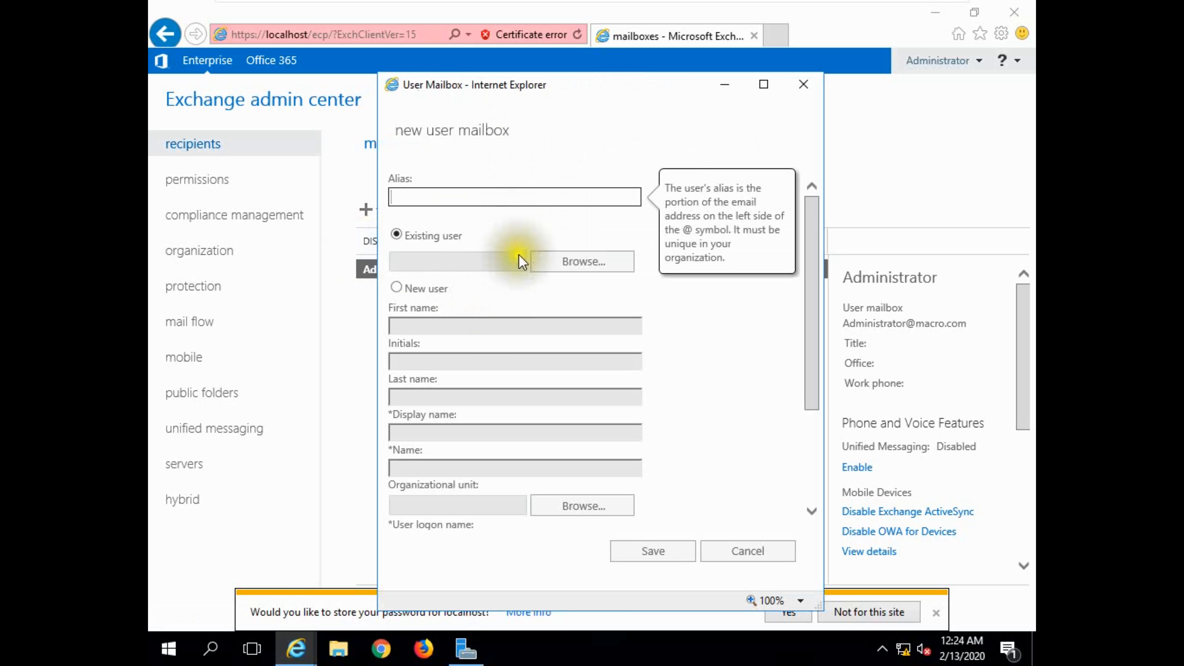
left_click(549, 269)
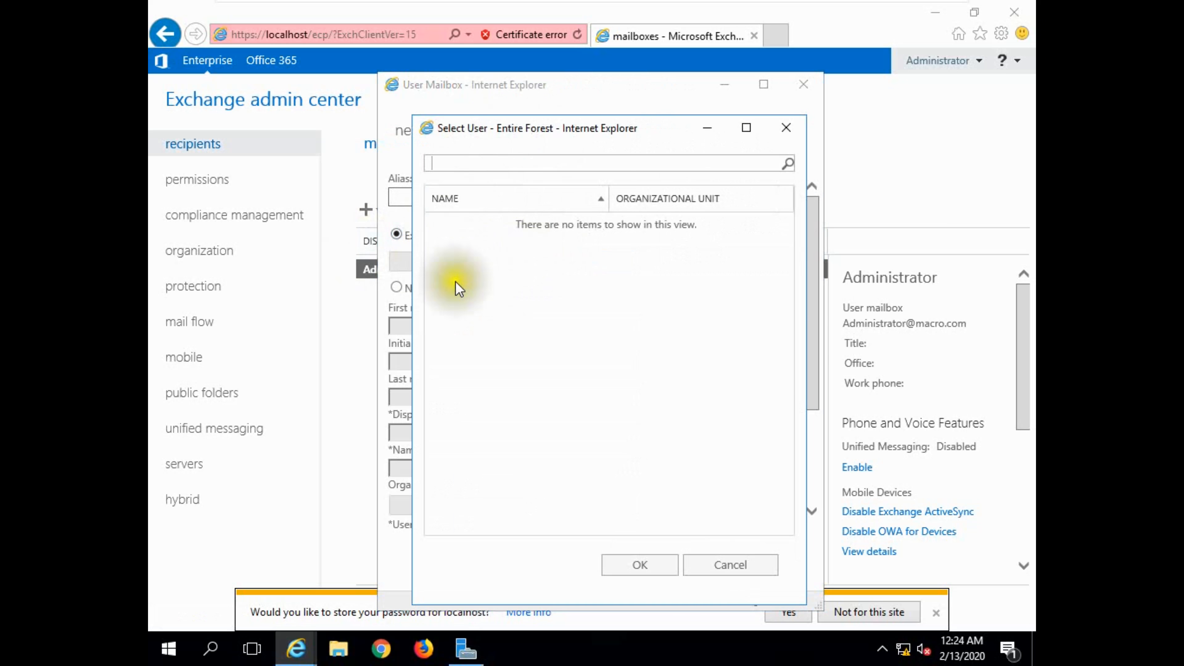
left_click(680, 203)
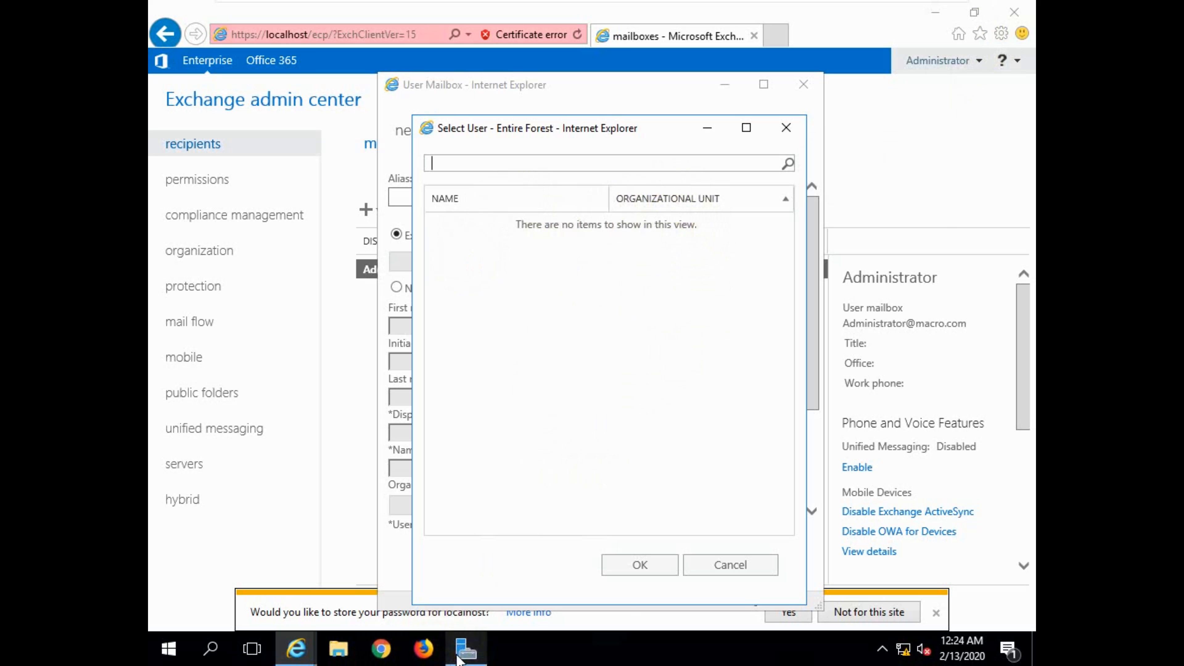
Switch to Server Manager, open Active Directory Users and Computers and display the Users container of macro.com.
left_click(465, 648)
left_click(905, 67)
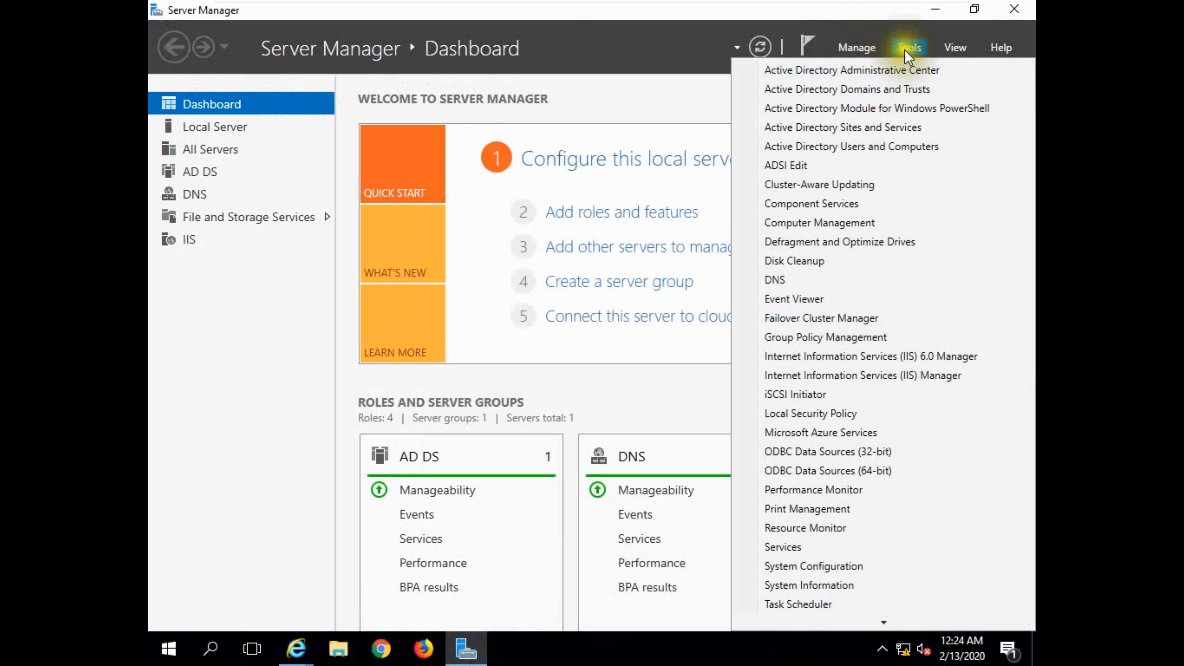
left_click(860, 147)
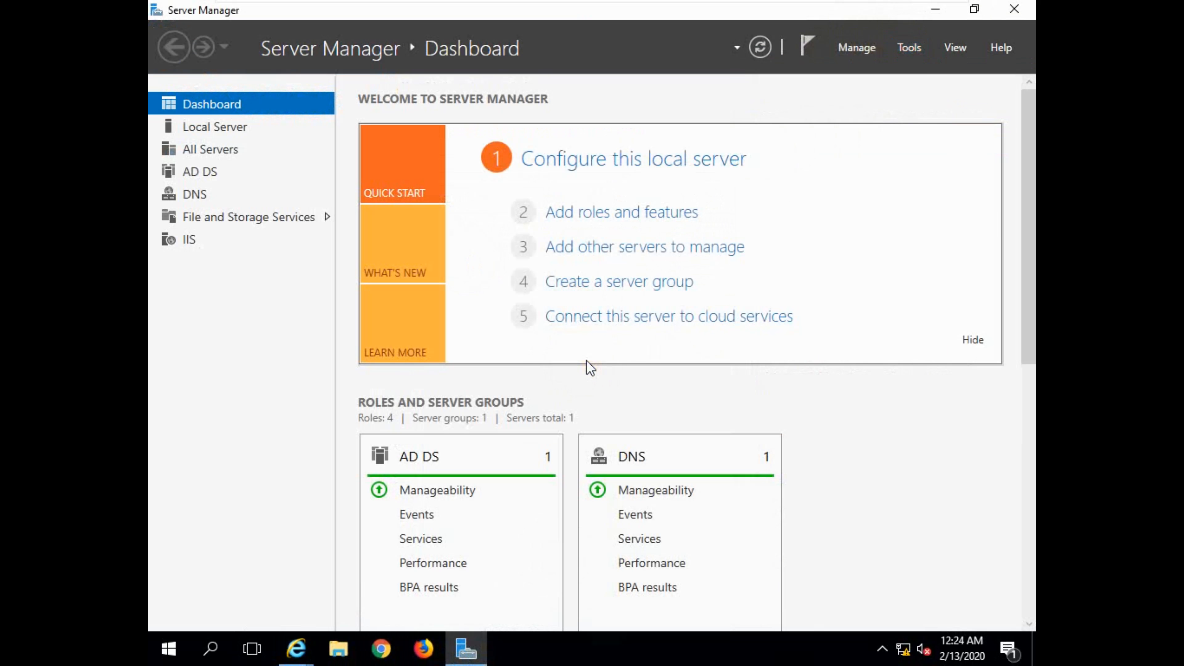
left_click(238, 304)
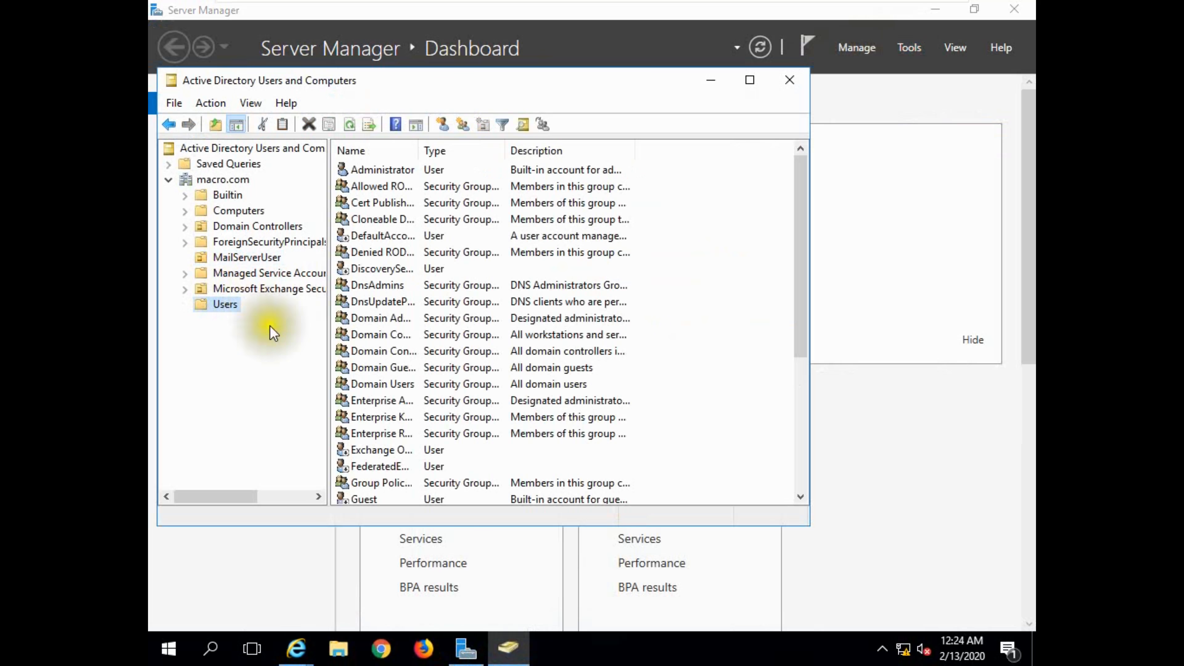
scroll(551, 370, "down", 5)
scroll(551, 392, "up", 5)
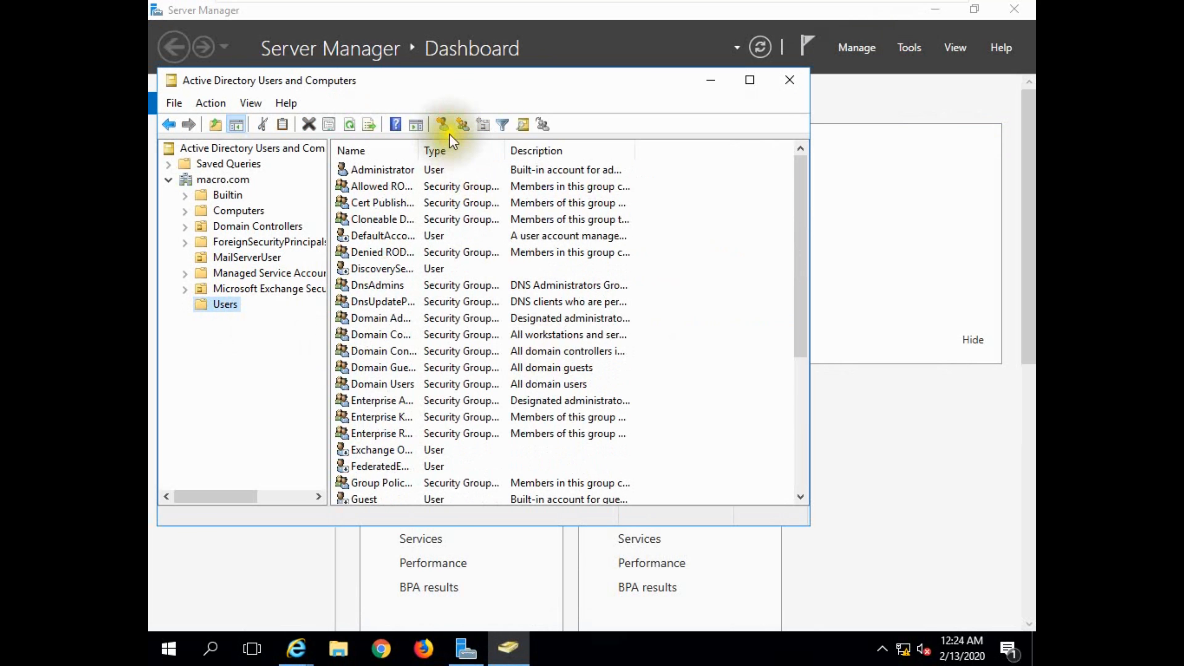
left_click(442, 124)
left_click(305, 187)
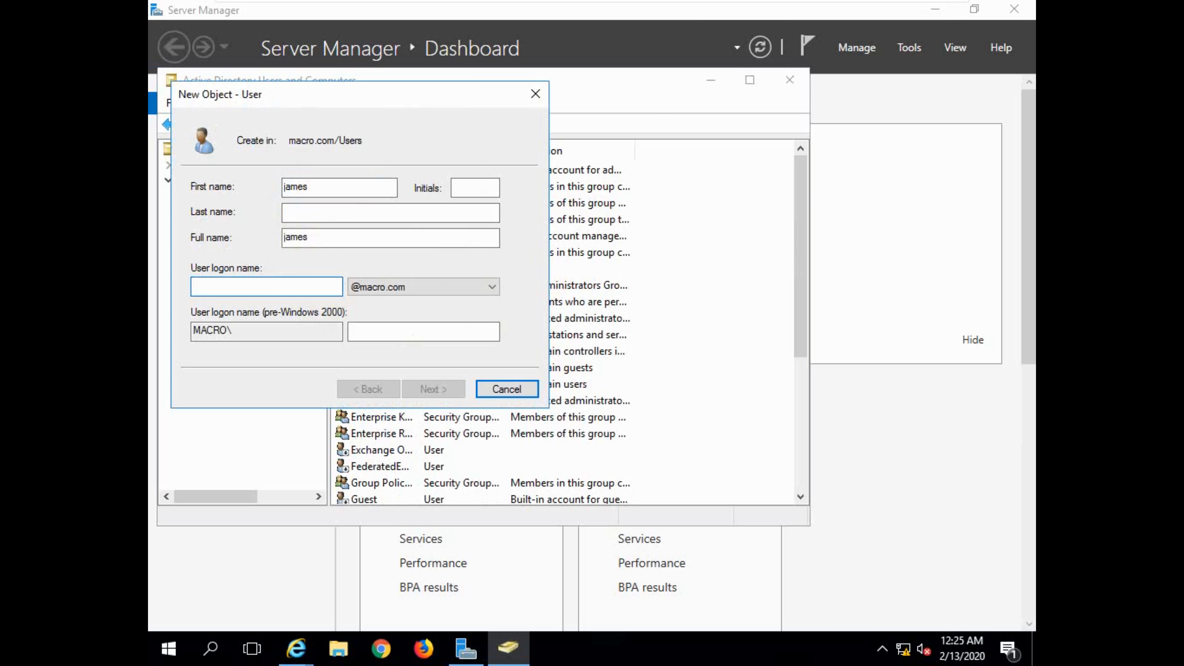
type("james")
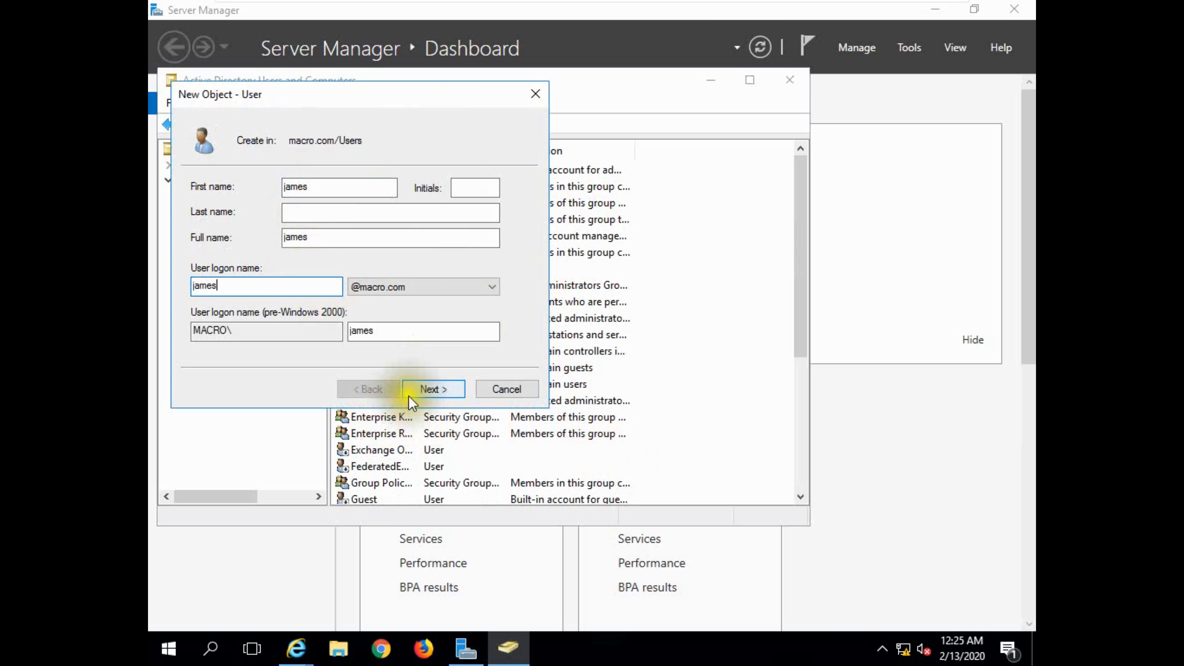
left_click(438, 388)
Enter and confirm the account password, require no change at next logon, forbid password changes, disable expiry and finish creating the user.
left_click(196, 243)
left_click(196, 265)
left_click(196, 285)
left_click(359, 187)
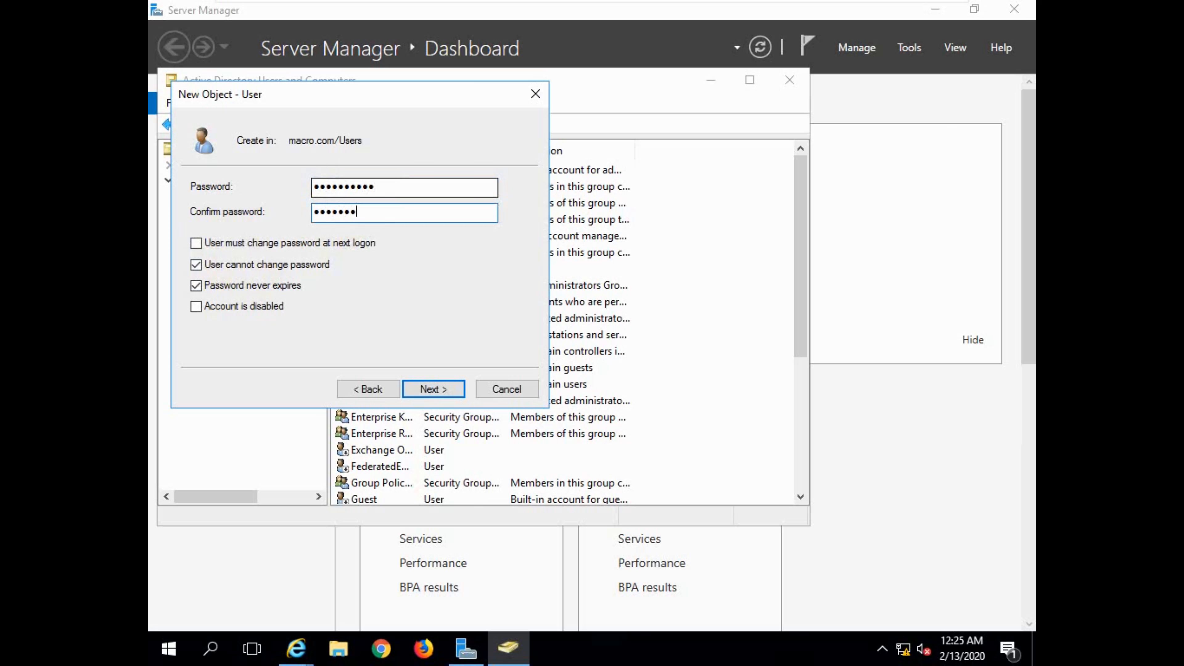
left_click(427, 389)
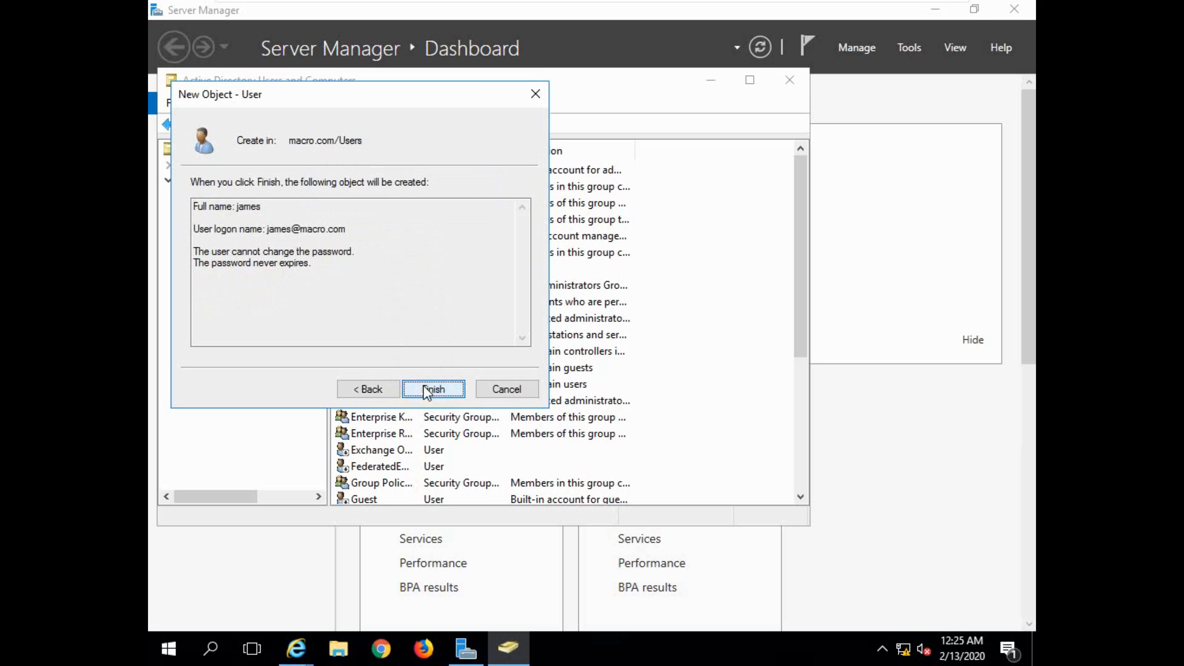
left_click(428, 389)
left_click(453, 124)
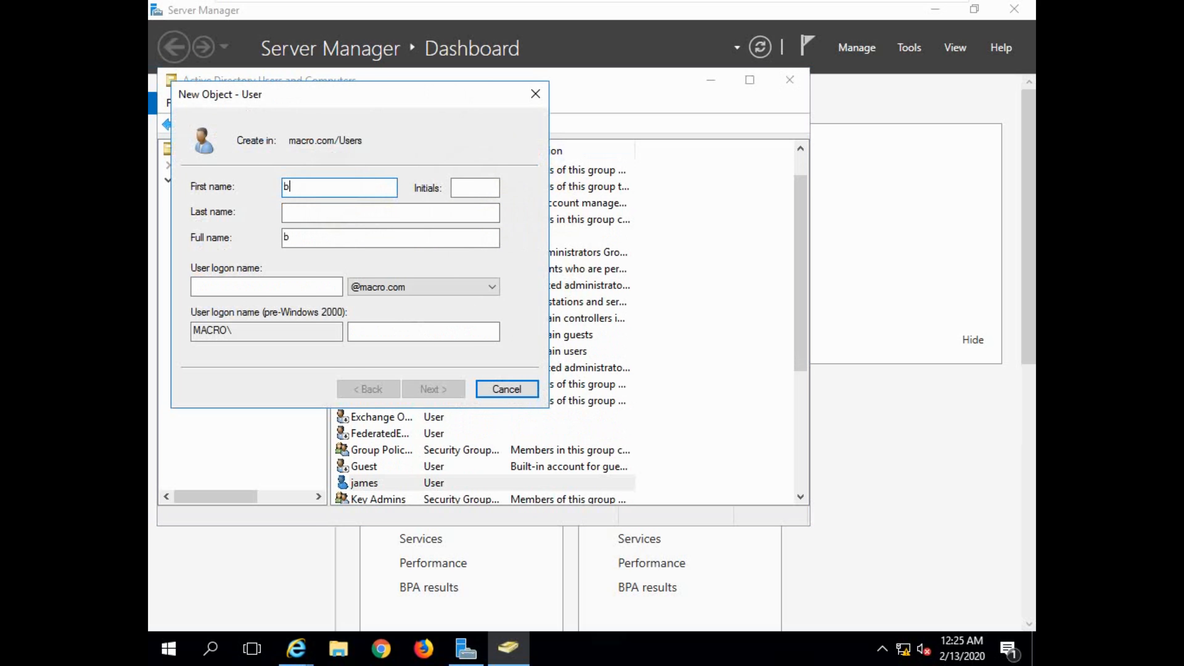
left_click(196, 286)
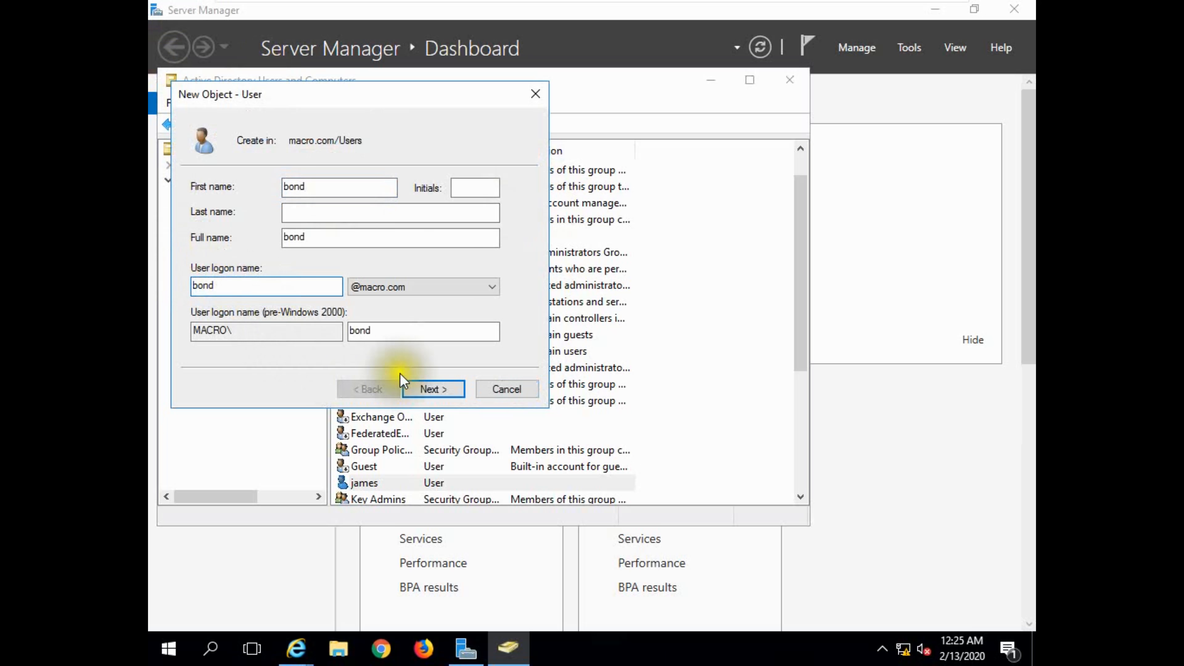
left_click(413, 389)
Set the second user's password to be unchangeable by the user and never expire, enter and confirm it, and create the account.
left_click(244, 266)
left_click(240, 286)
left_click(344, 187)
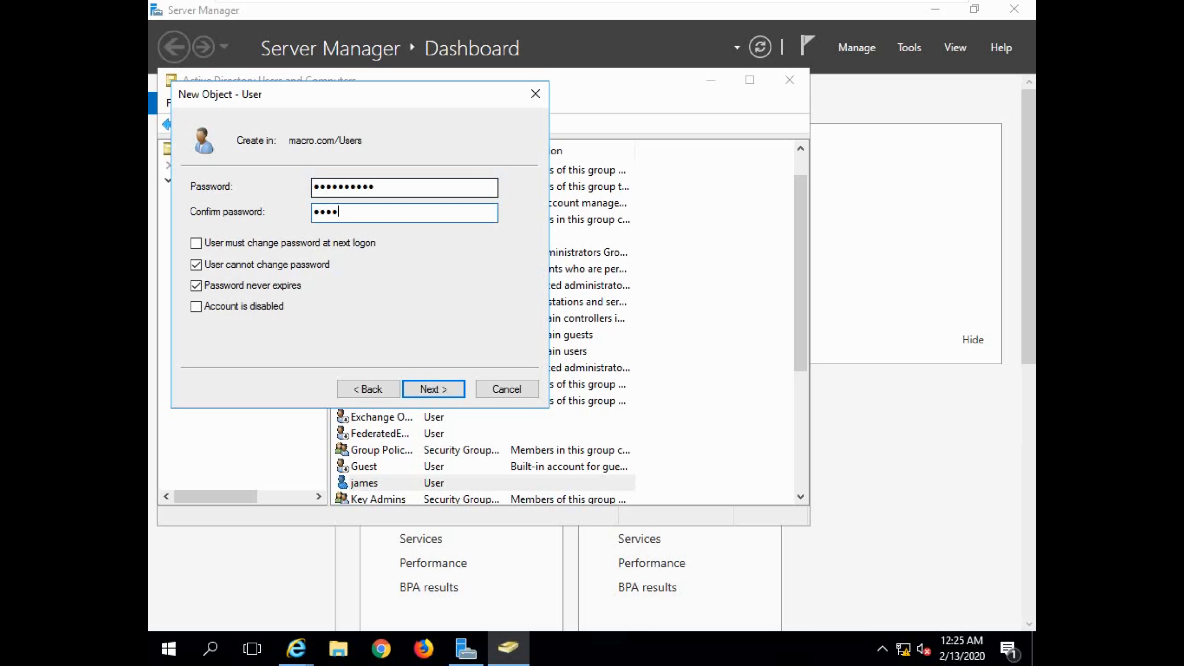
key("Return")
left_click(435, 390)
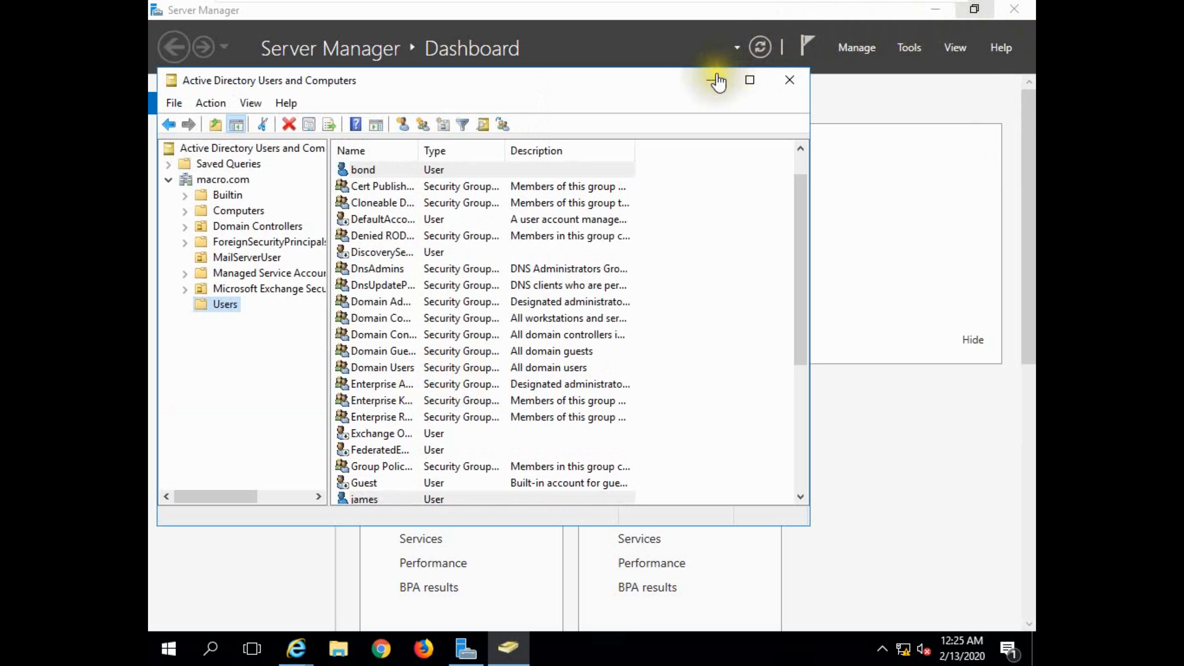
Minimize the Active Directory and Server Manager windows, return to the Exchange admin center and close the outdated user selection window.
left_click(707, 88)
left_click(935, 9)
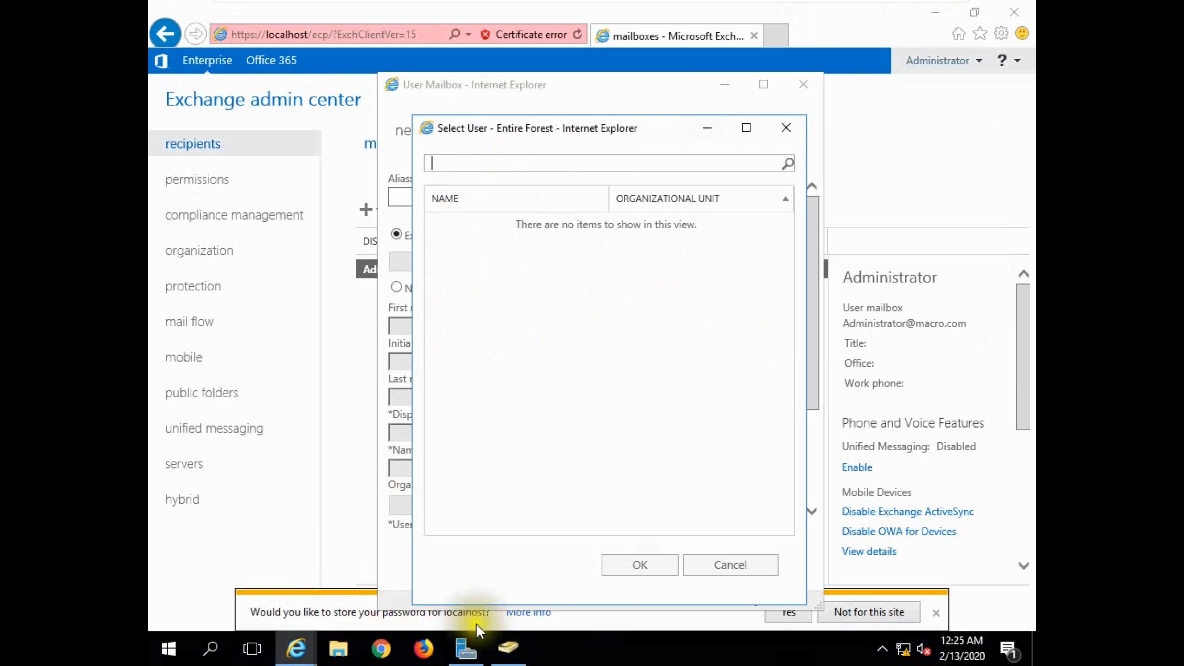
left_click(563, 208)
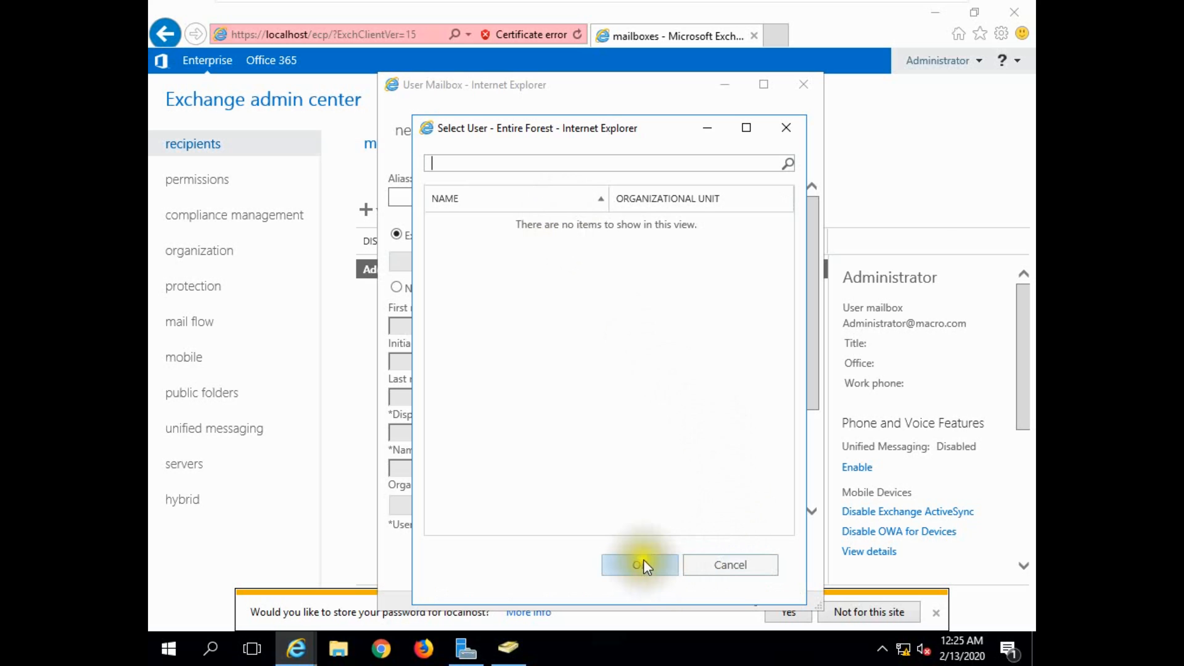
left_click(786, 127)
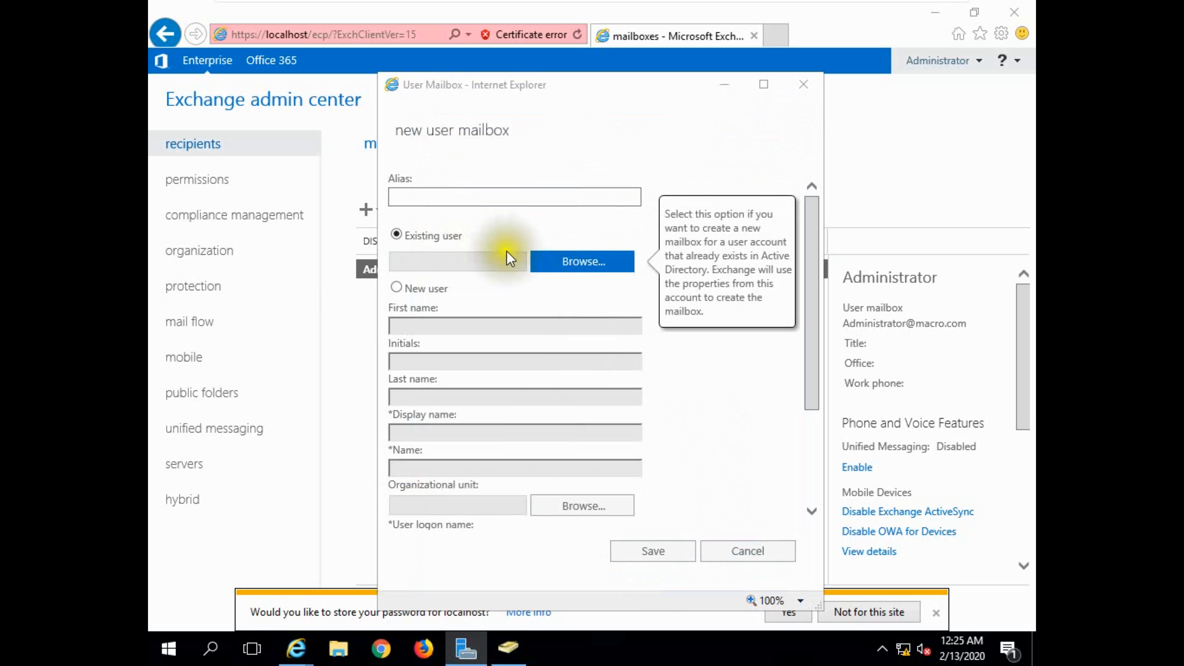
Choose the second newly created account from macro.com/Users as the existing user and save its mailbox.
left_click(564, 264)
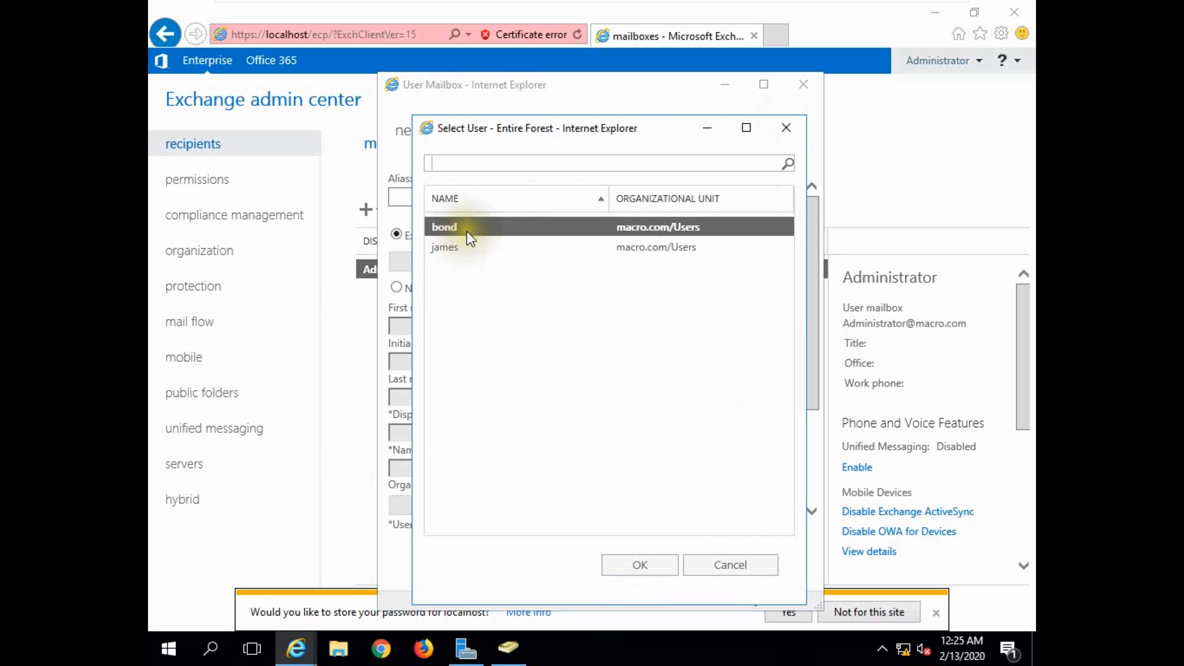
left_click(635, 563)
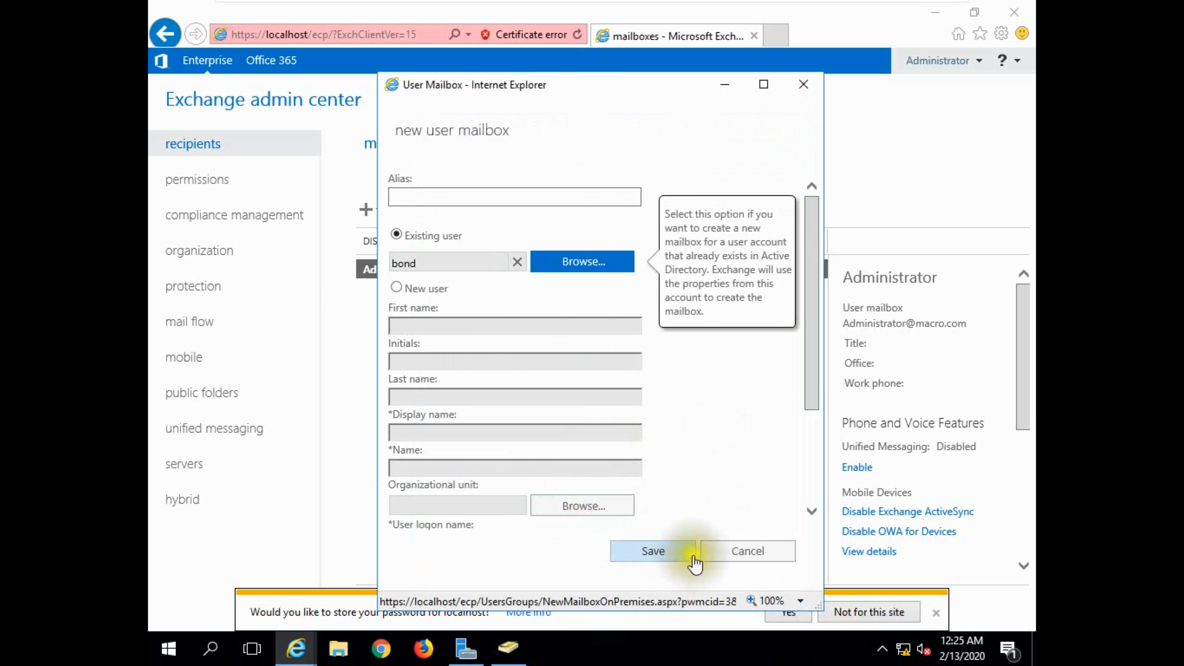
left_click(681, 550)
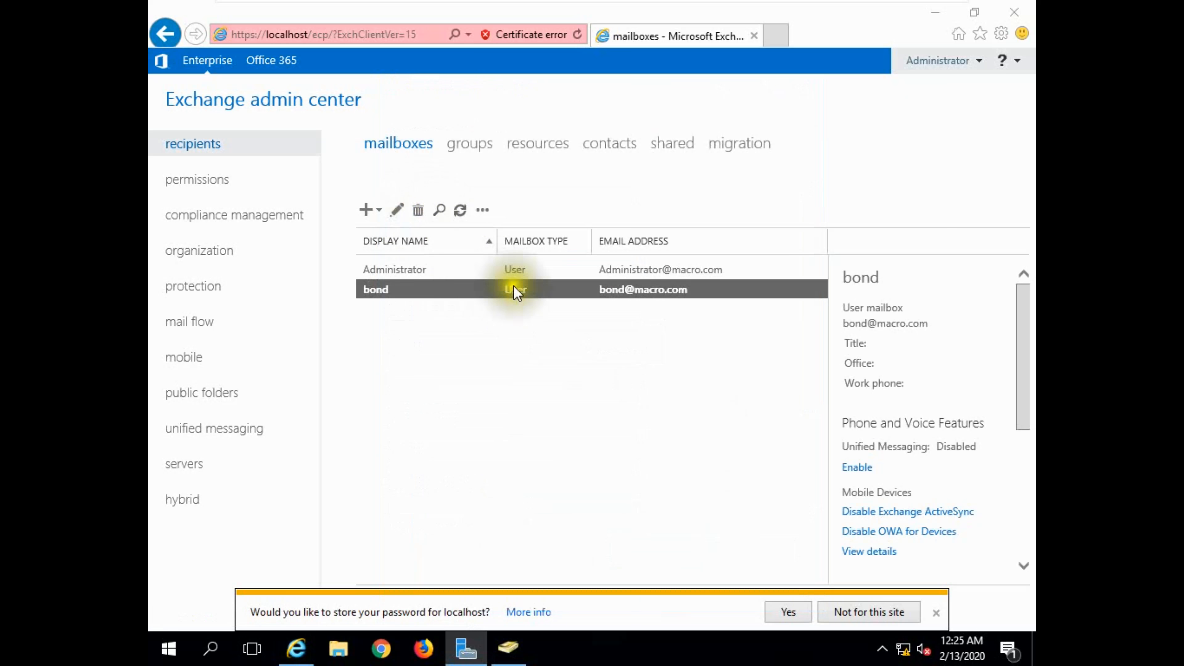
Create another user mailbox for the remaining new account in macro.com/Users as an existing user and save it.
left_click(369, 210)
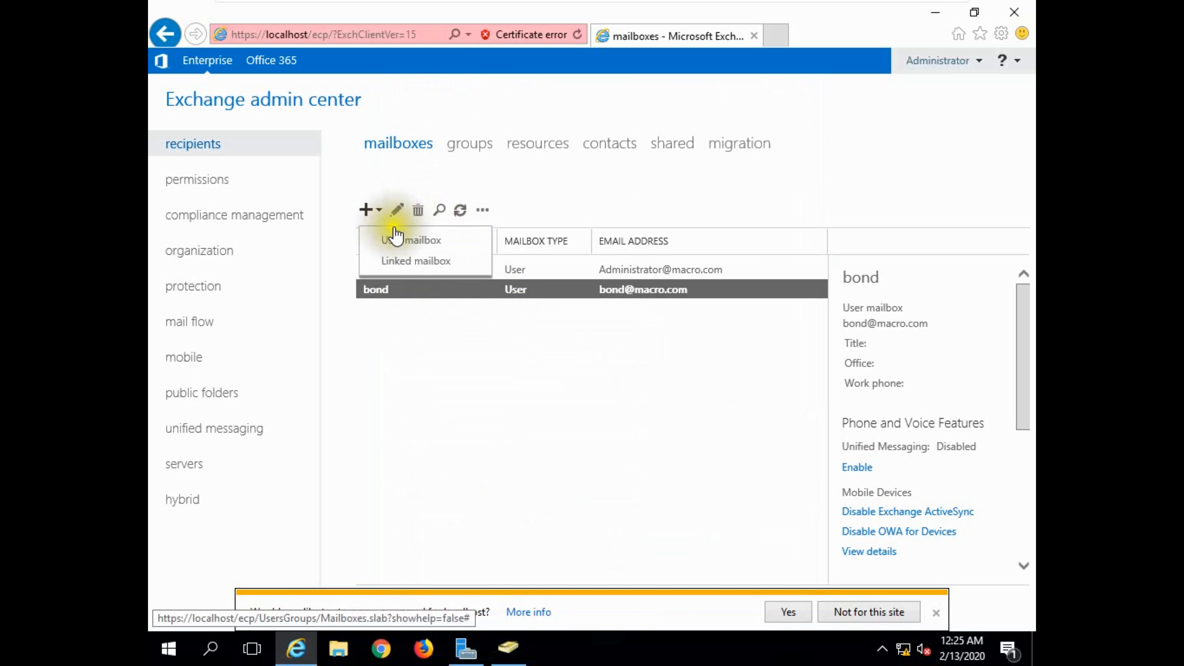
left_click(412, 240)
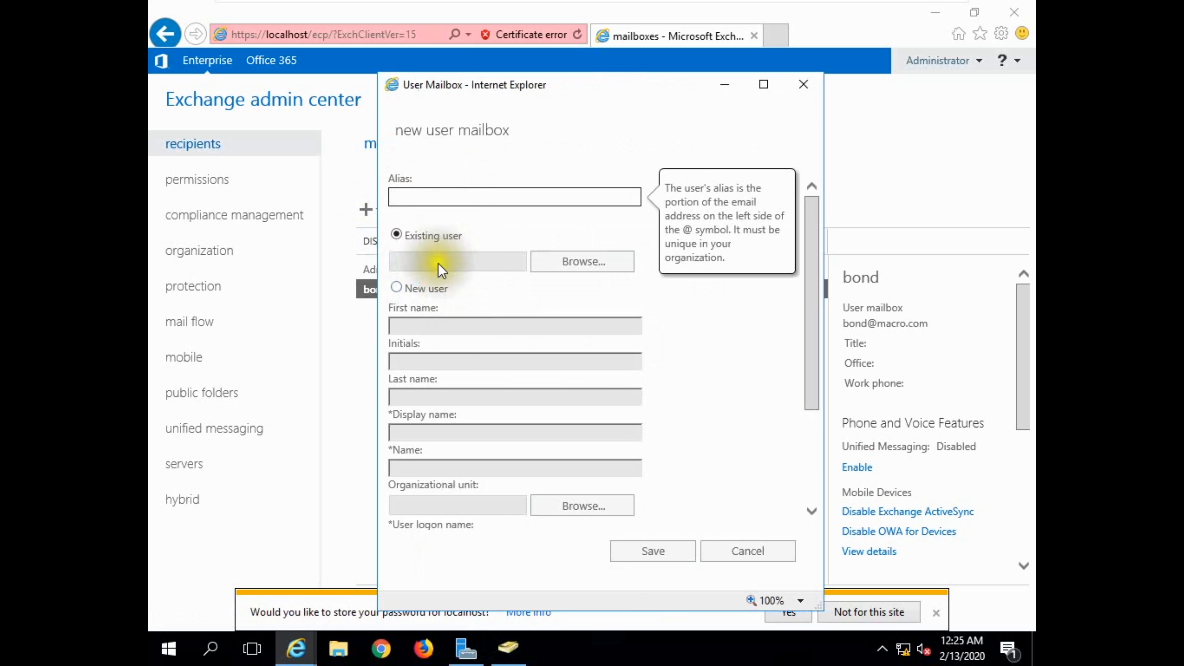
left_click(555, 261)
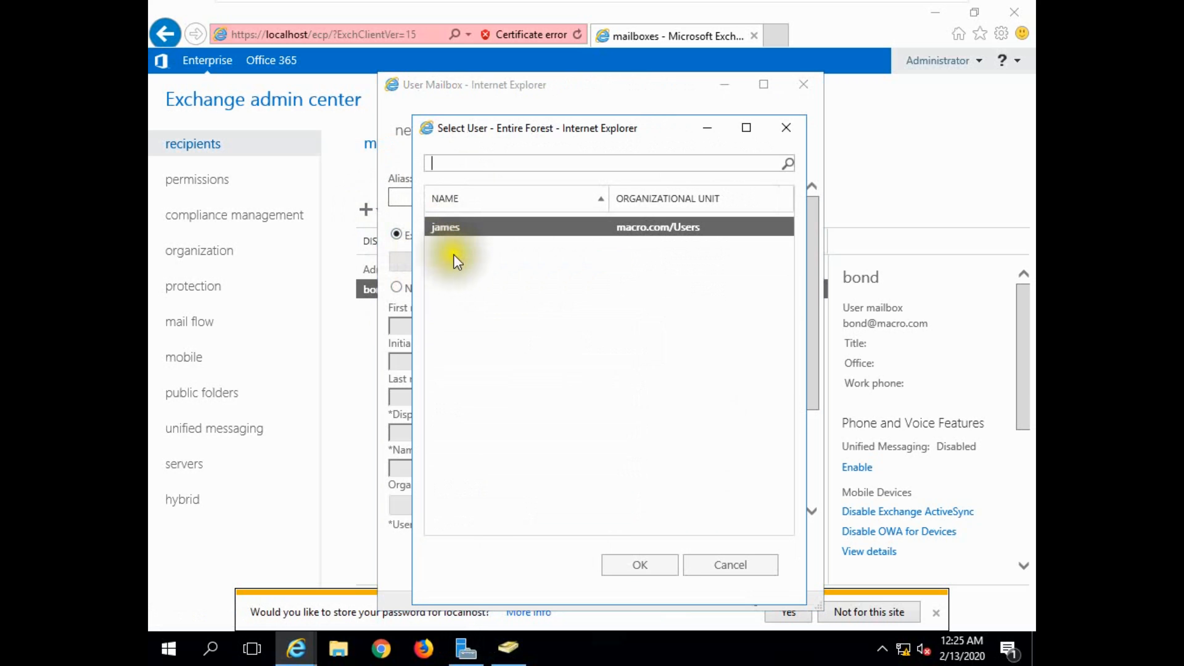
left_click(640, 563)
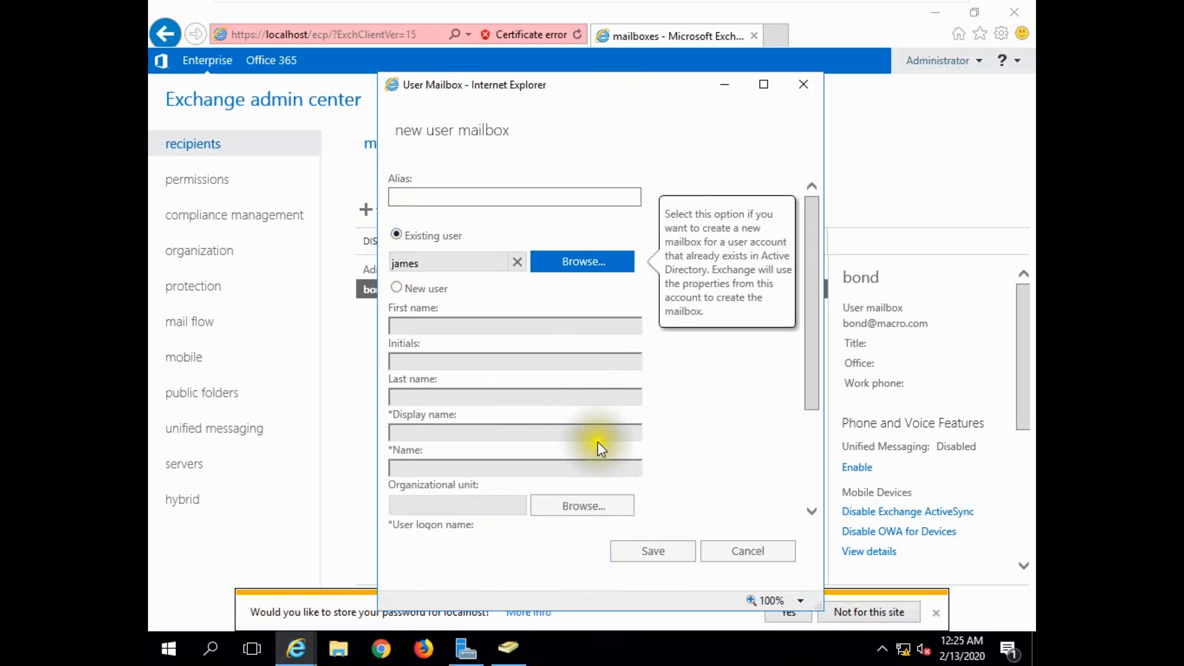
left_click(674, 556)
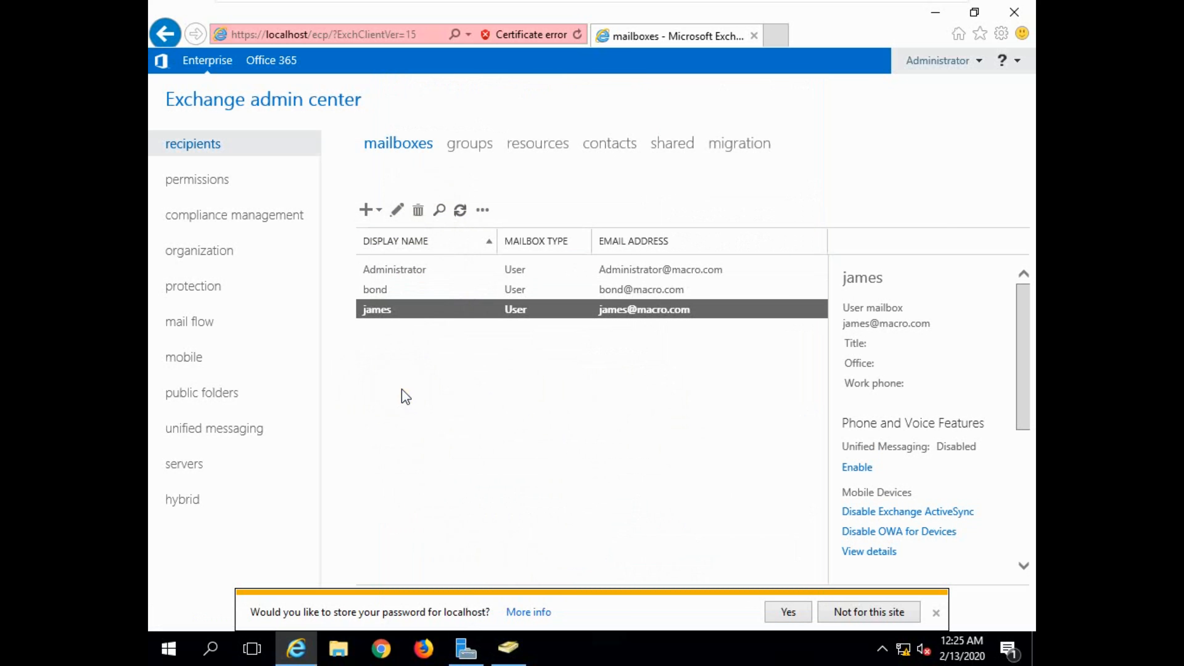
left_click(935, 613)
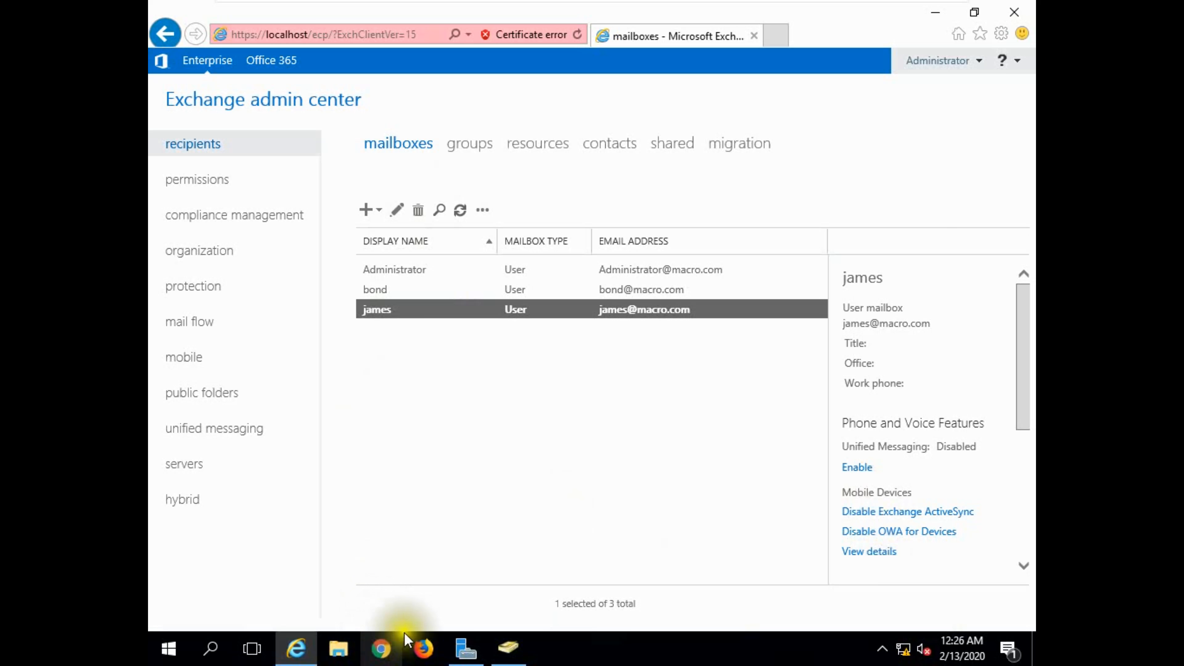
left_click(383, 650)
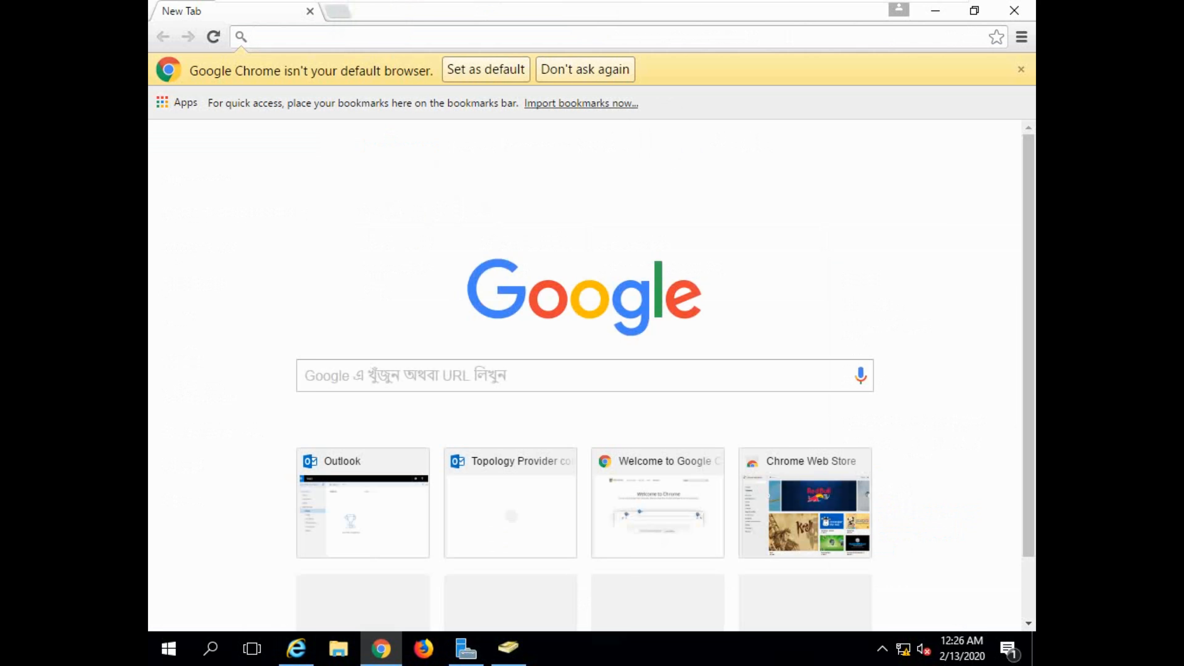
type("http")
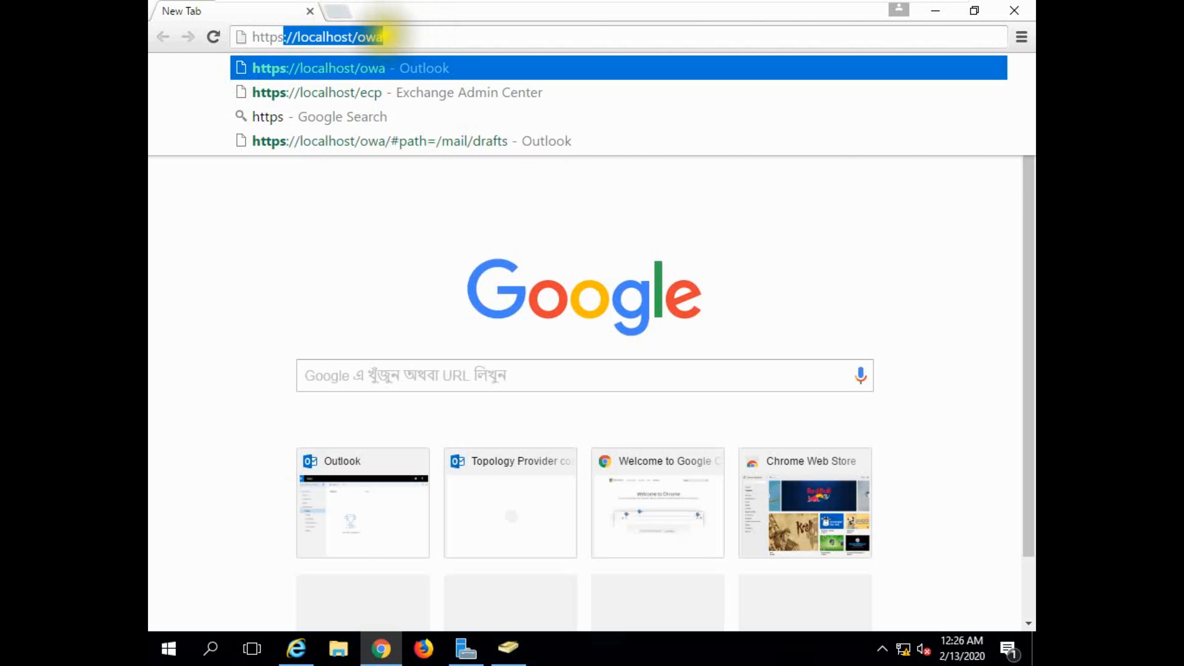
type("s")
key("Right")
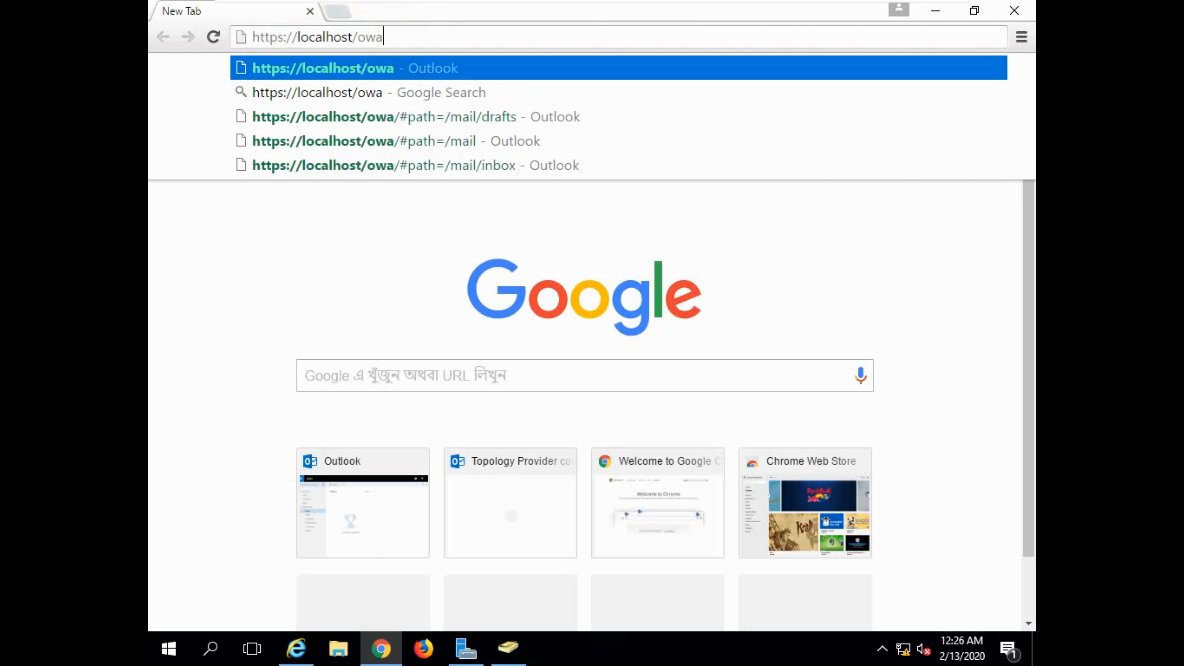
key("Return")
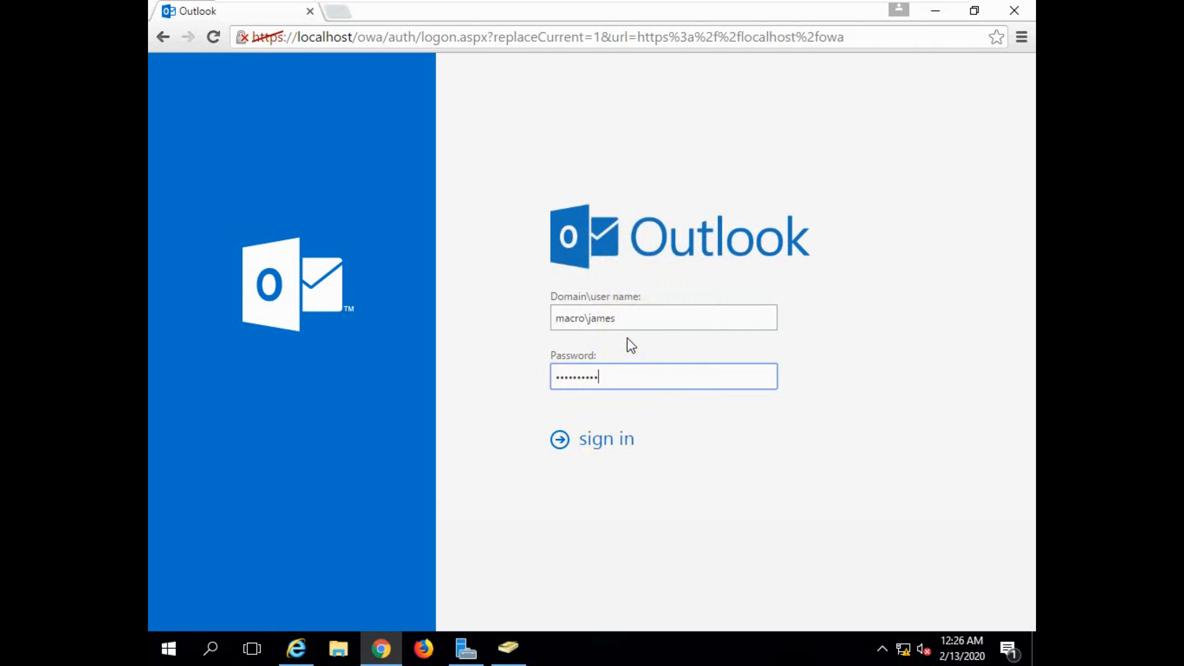
Try to sign in to Outlook with each new macro domain account's user name and password, and close Chrome.
left_click(616, 439)
left_click(603, 385)
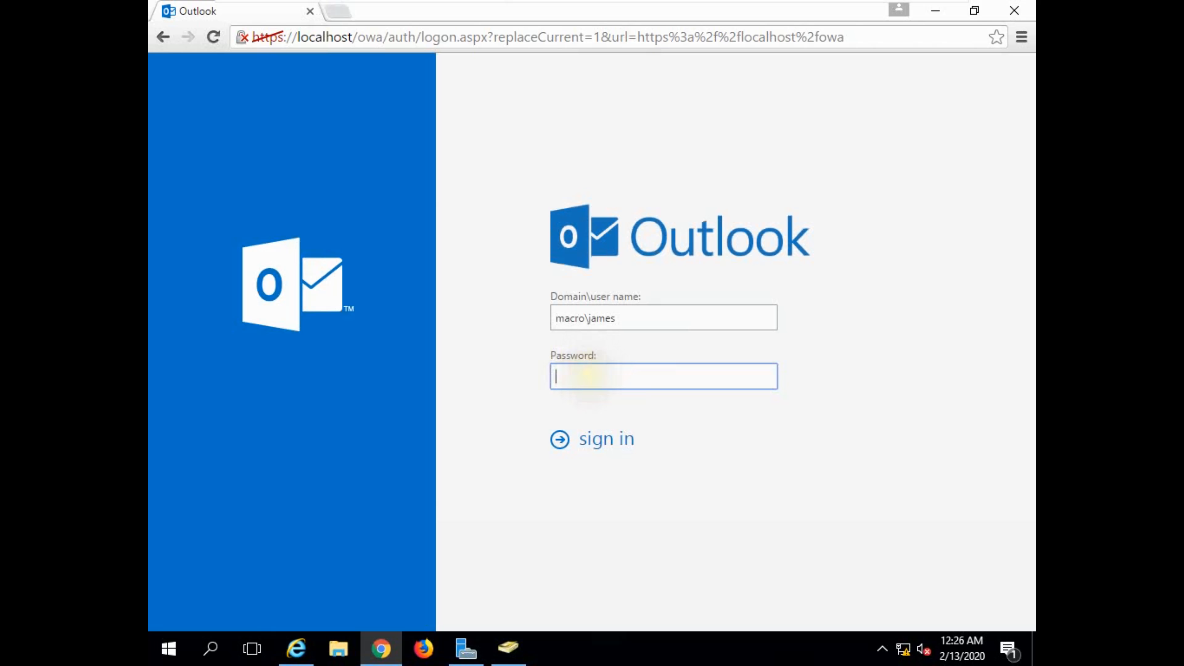
double_click(605, 318)
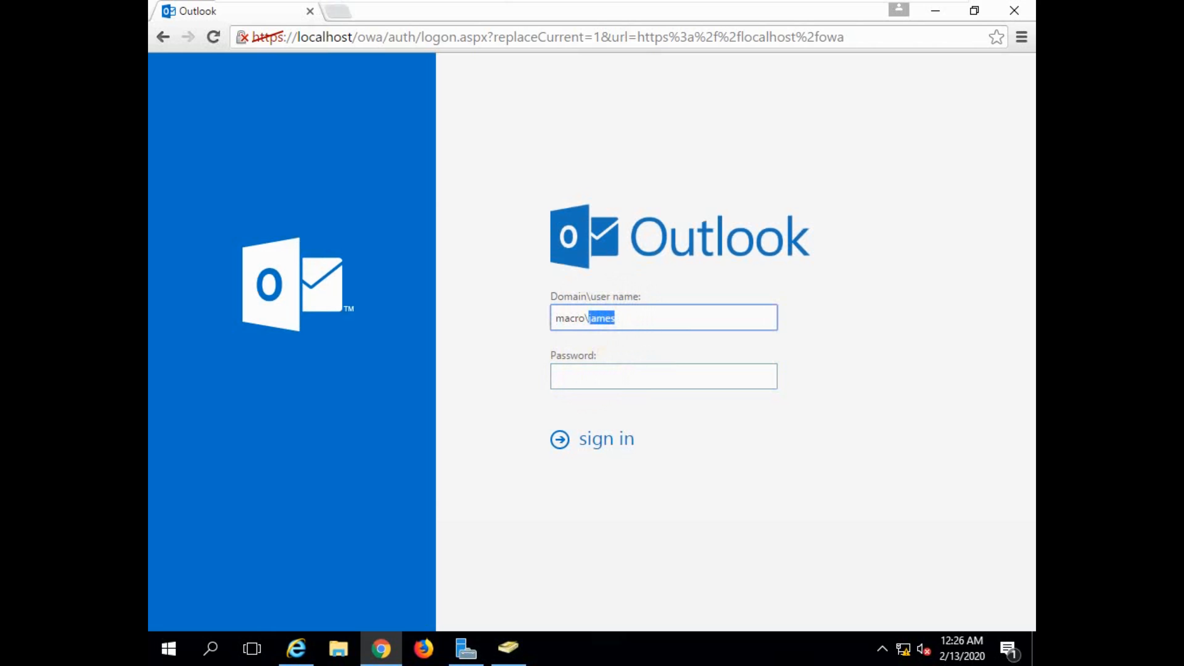
left_click(580, 373)
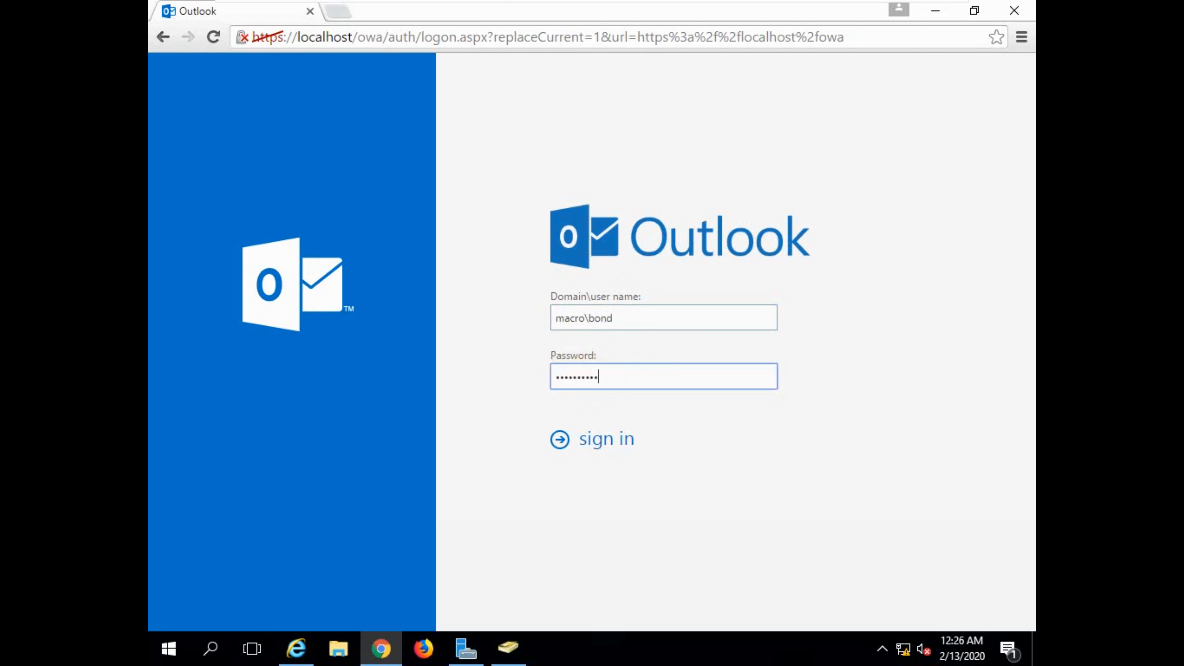
left_click(561, 443)
left_click(1018, 13)
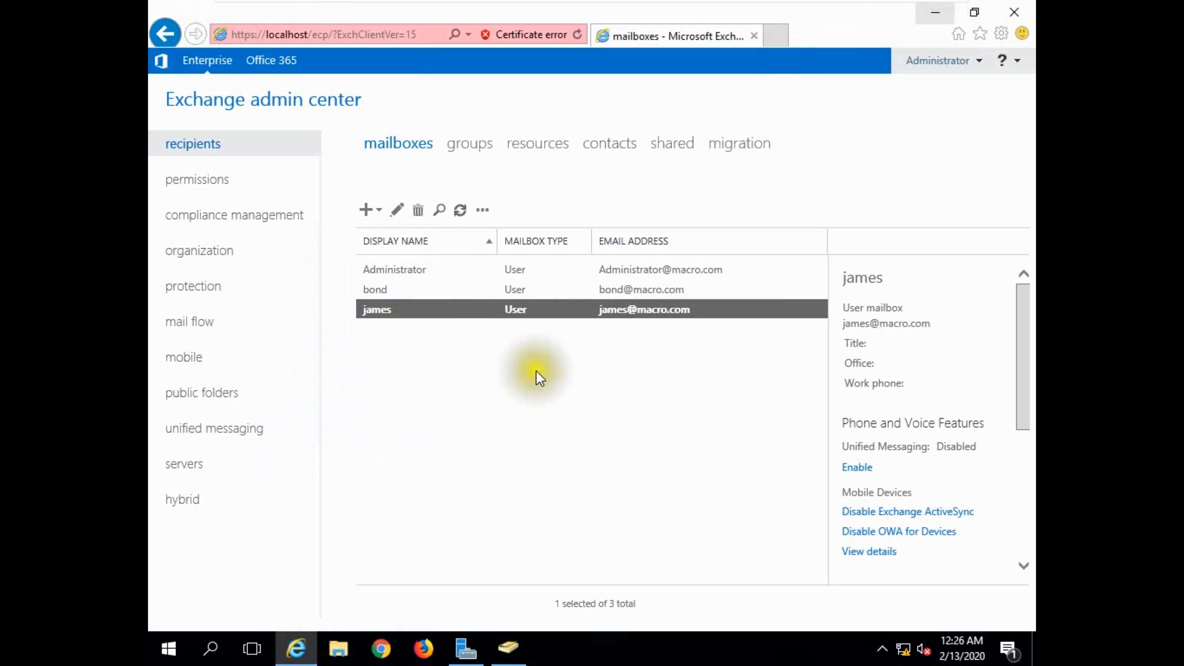
left_click(378, 653)
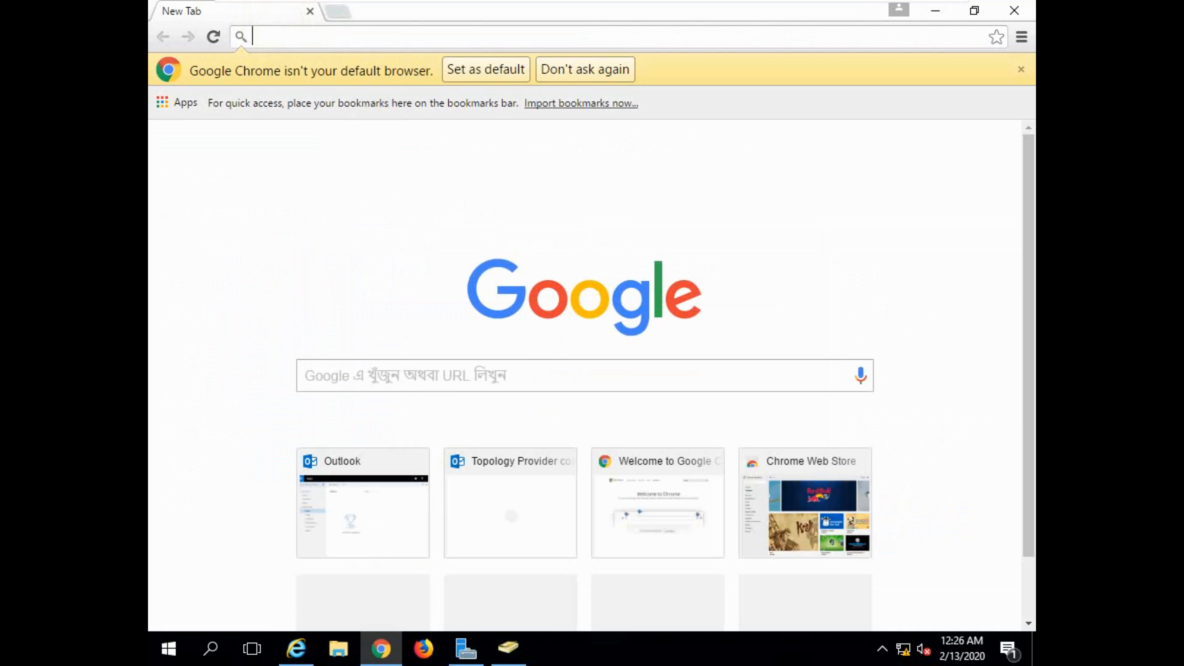
type("https://localhost/owa")
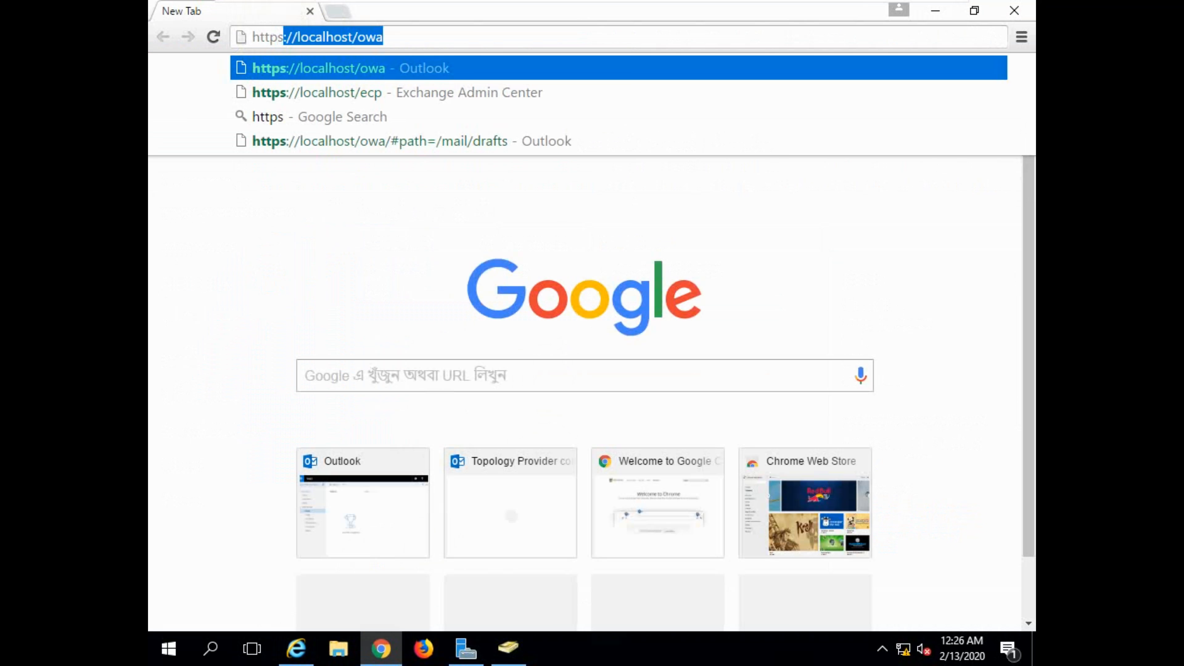
left_click(404, 33)
key("Return")
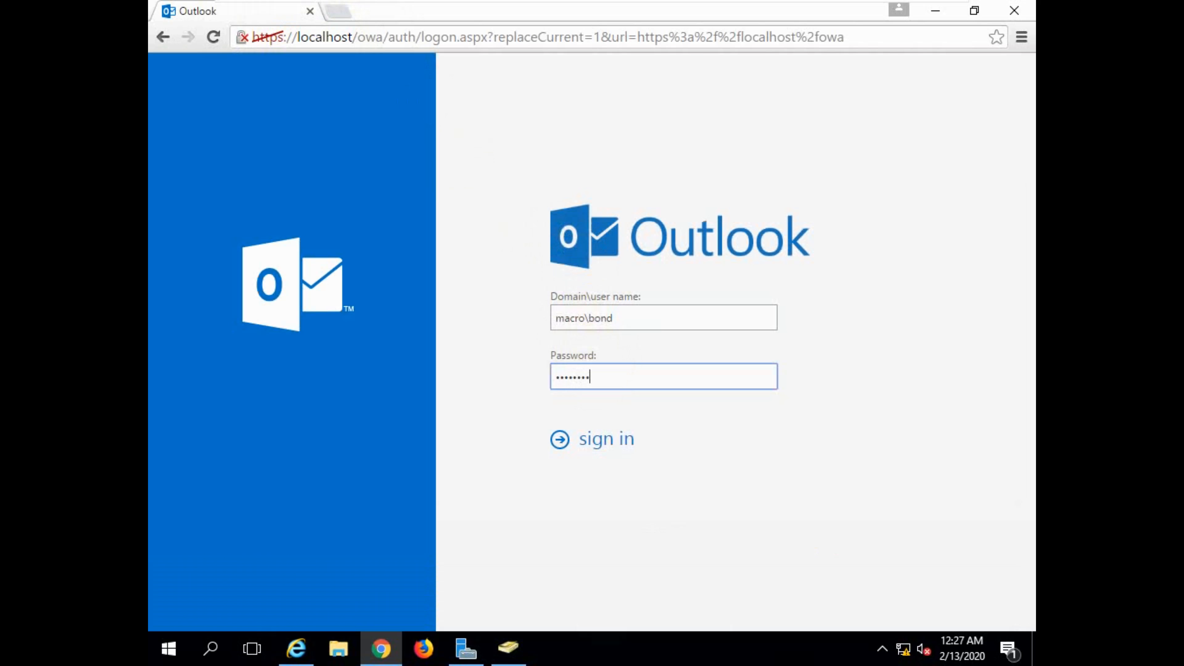
left_click(607, 442)
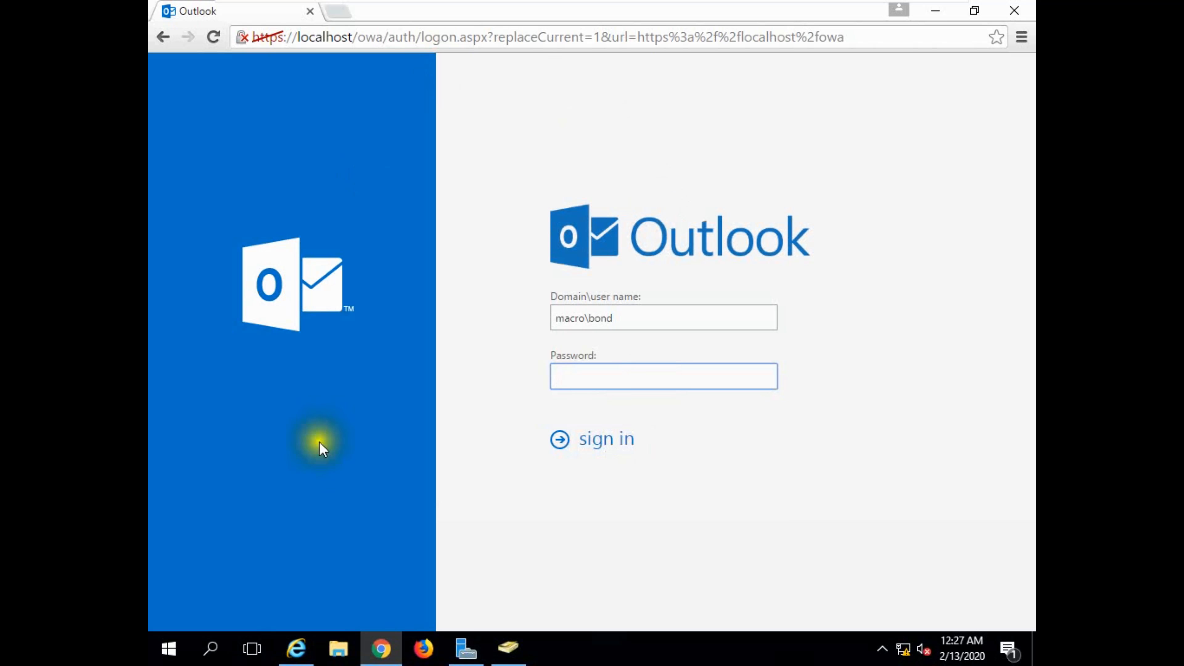
Refresh the mailbox list in the Exchange admin center, retry the Outlook sign-in with the account password, and close Chrome.
left_click(296, 649)
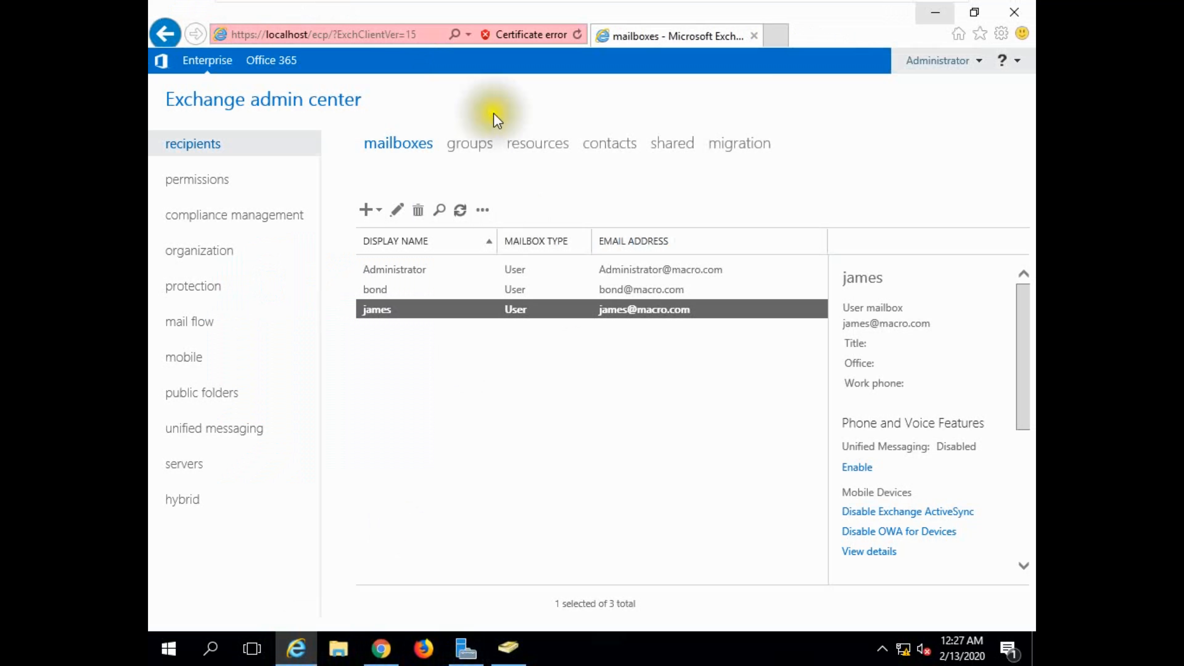
left_click(460, 210)
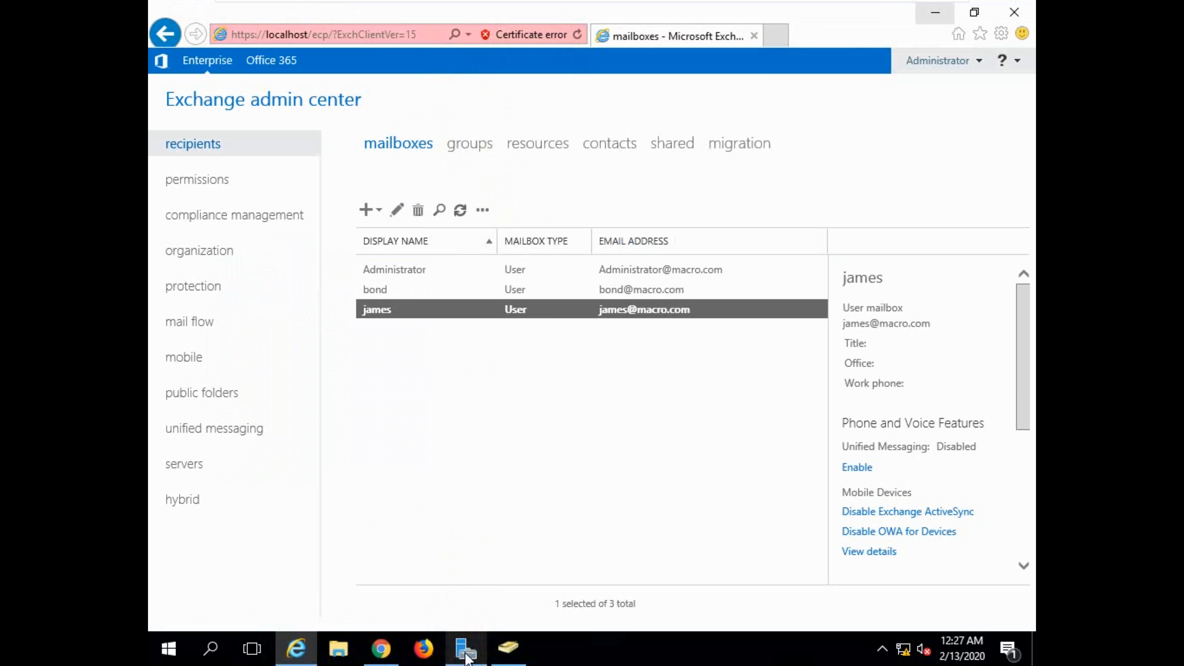
left_click(381, 648)
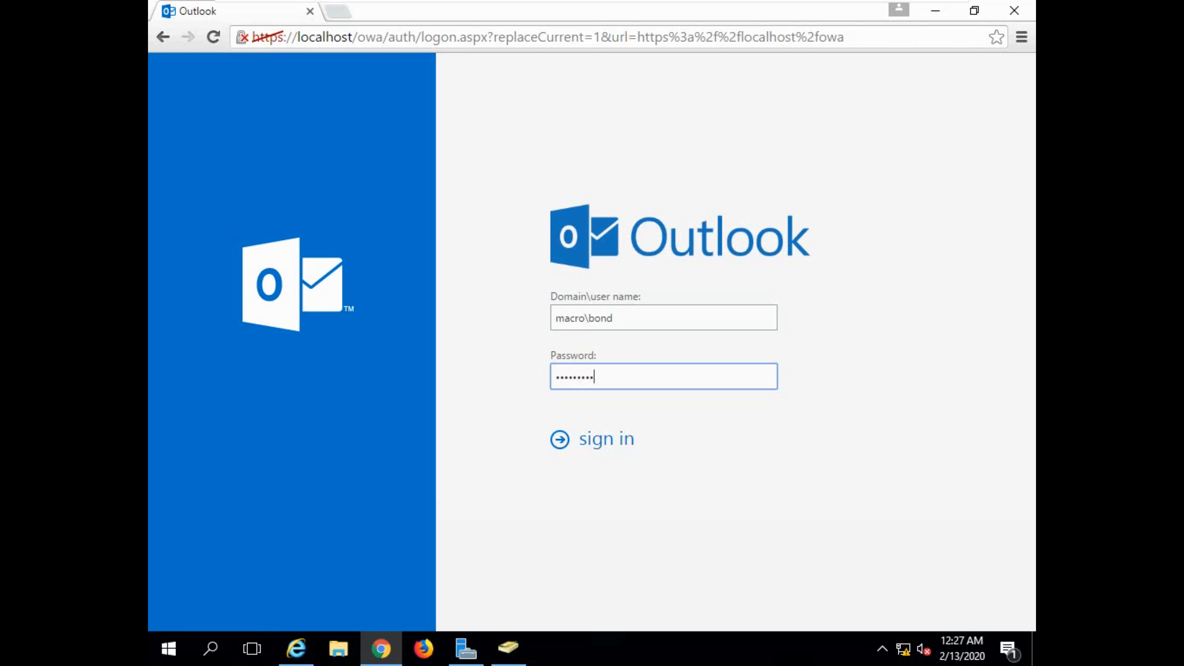
left_click(594, 445)
left_click(1008, 17)
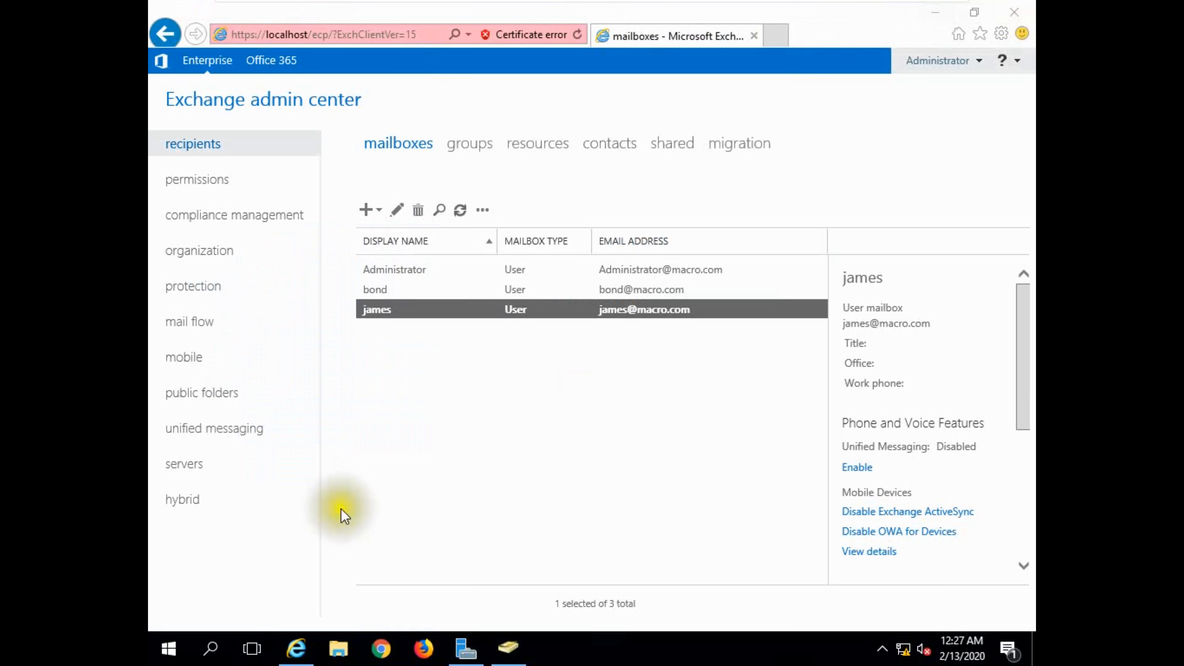
Open Outlook on the web in Firefox, try to sign in with the macro account's user name and password, and decline saving the login.
left_click(424, 649)
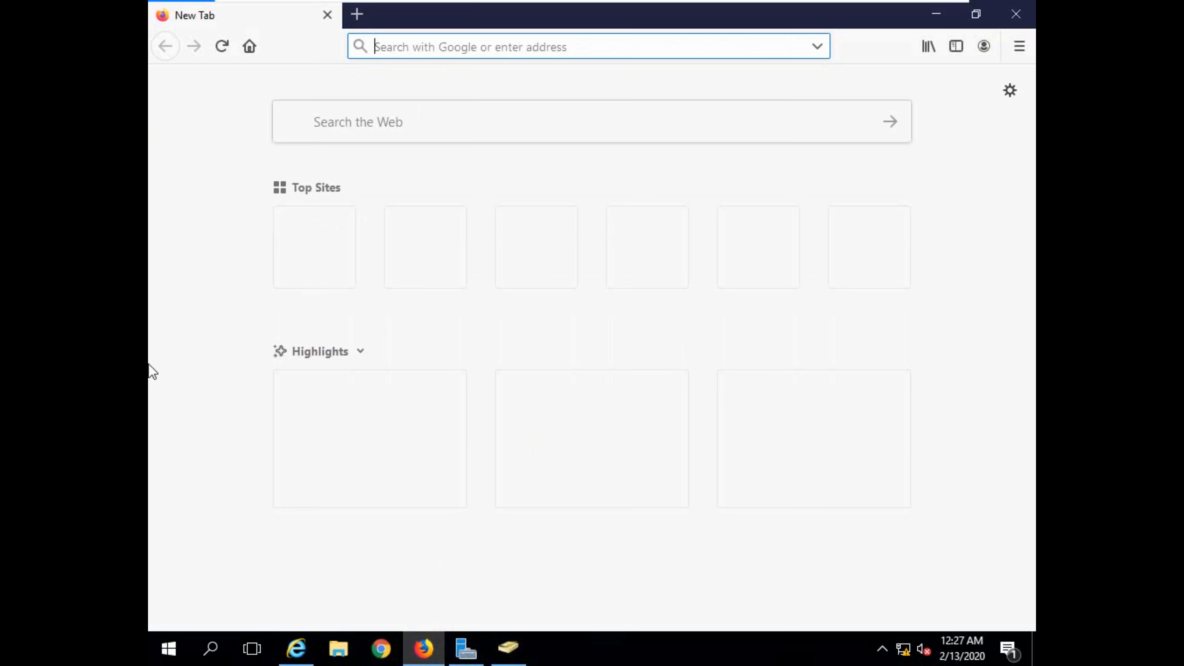
left_click(680, 353)
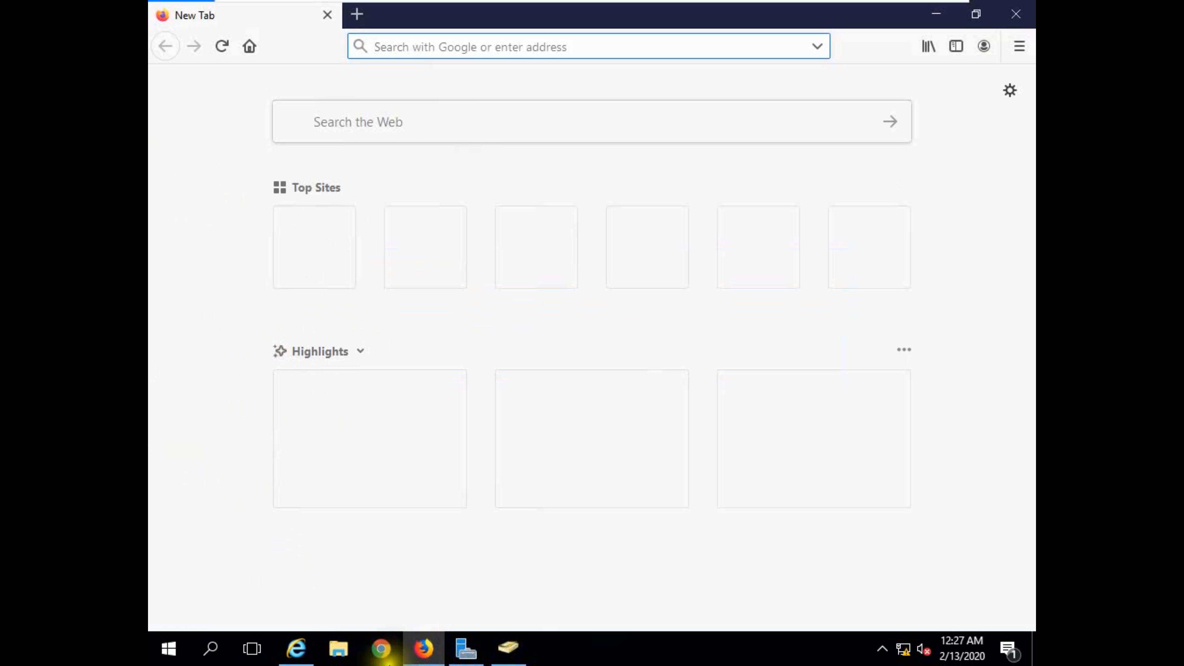
left_click(308, 238)
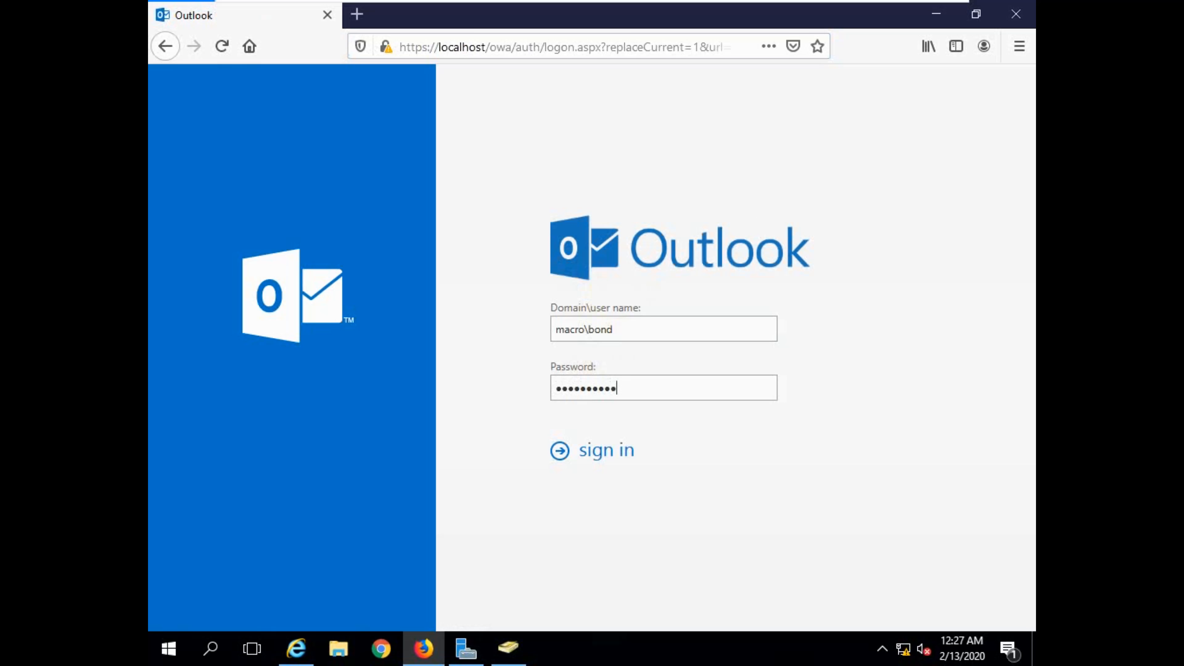
left_click(615, 460)
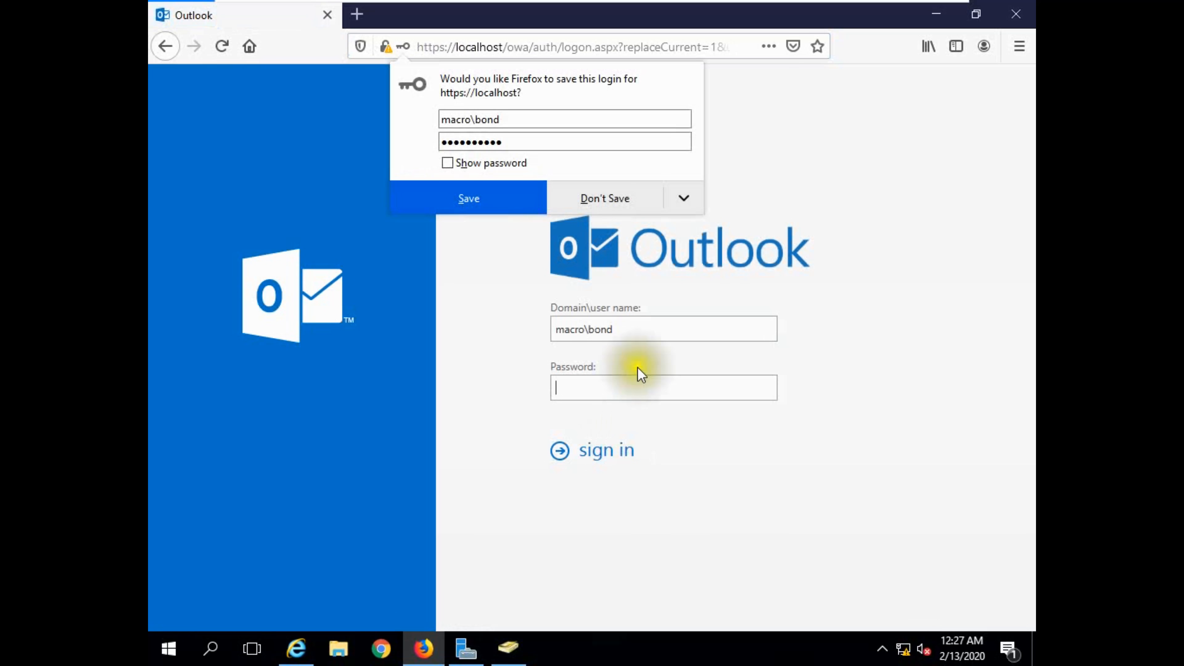
left_click(598, 202)
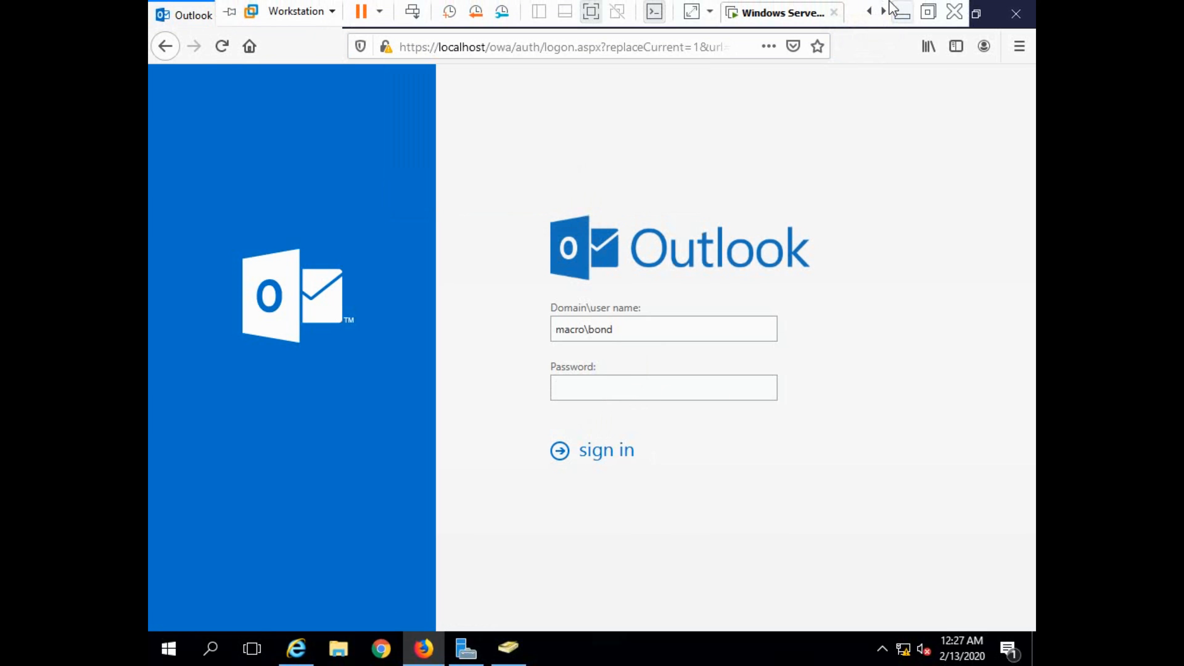
Take the virtual machine out of full screen and back, and save the offered Outlook login in Firefox.
left_click(919, 14)
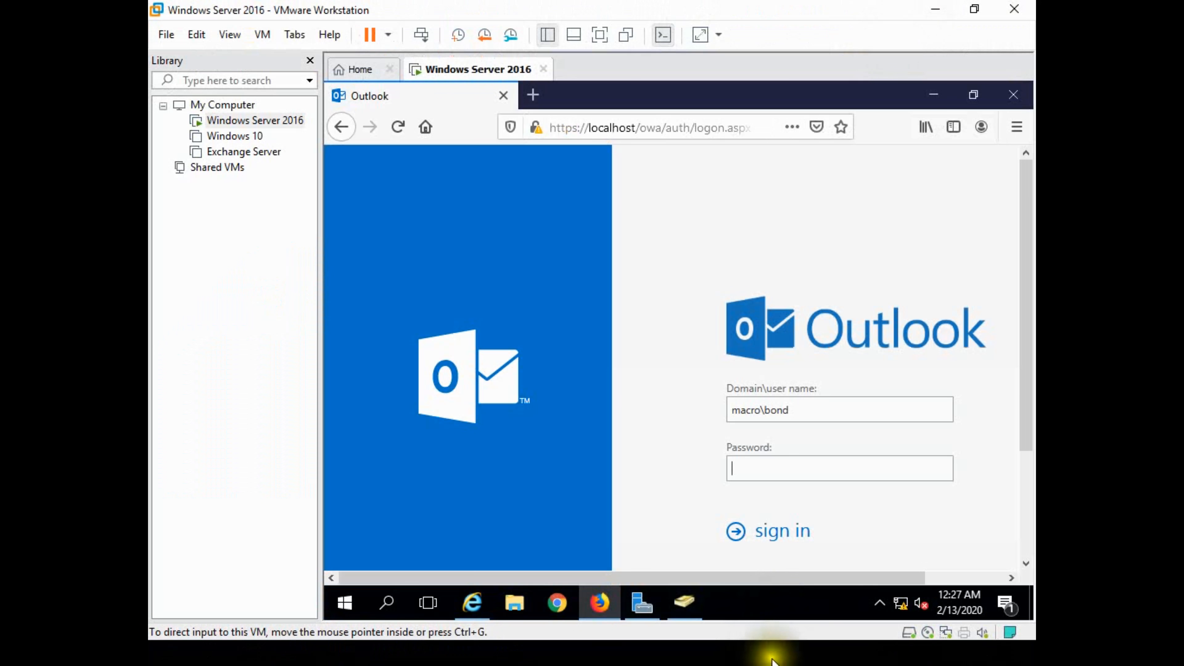
key("super+d")
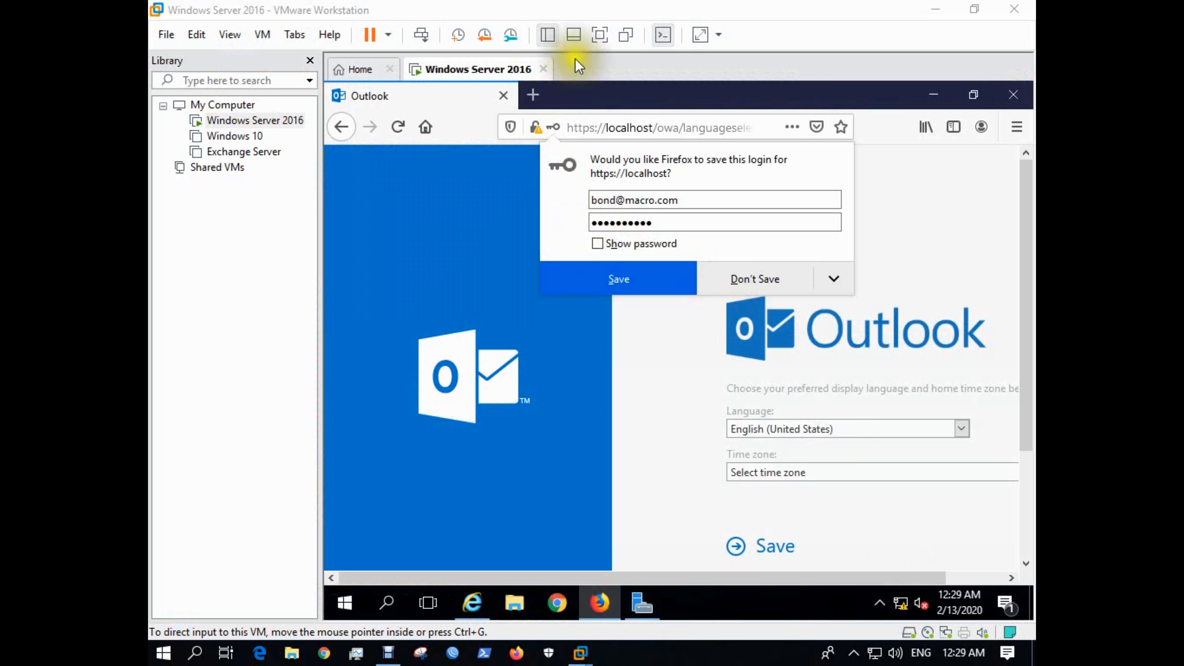
left_click(598, 36)
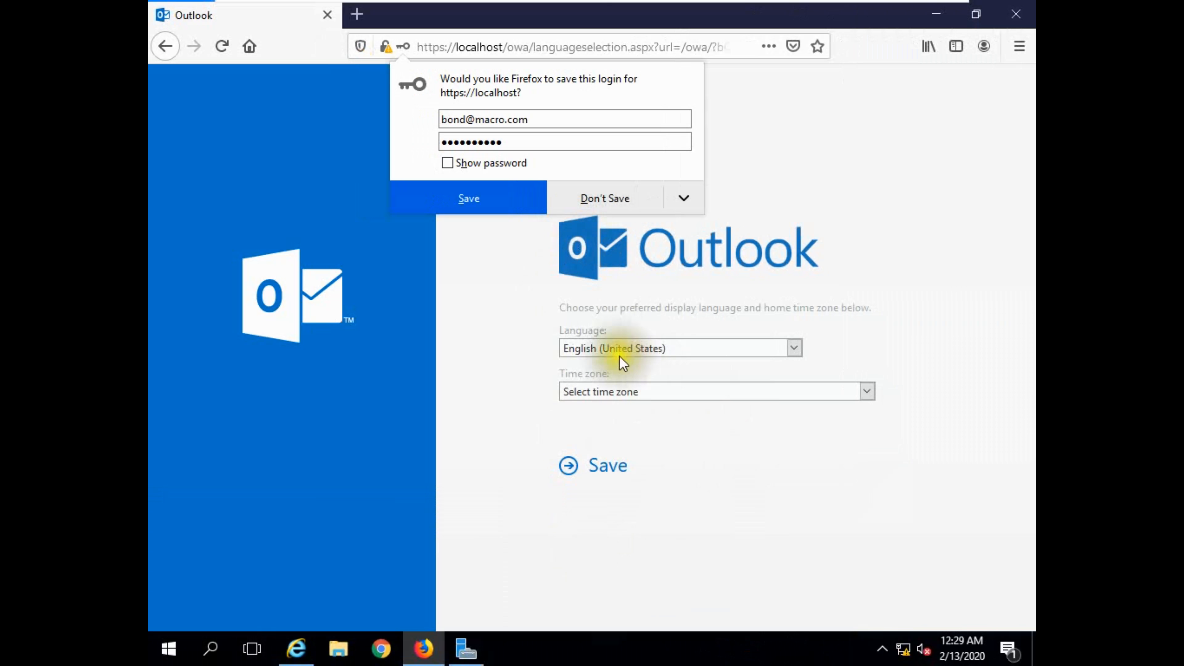
left_click(495, 201)
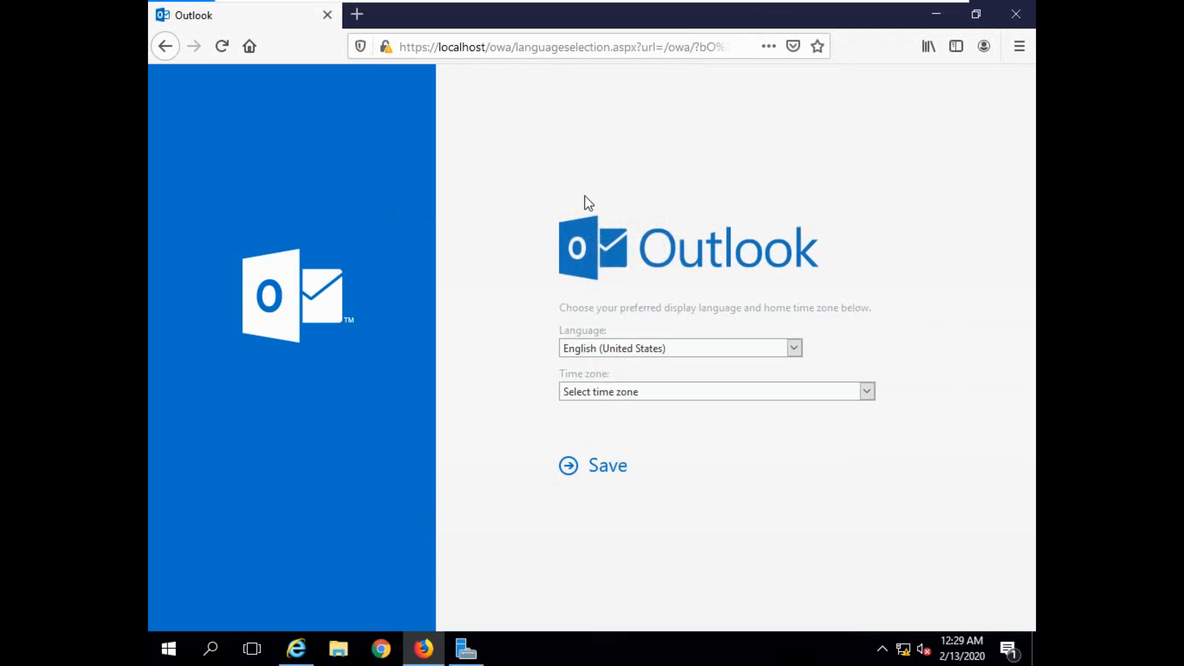
Choose the mailbox's home time zone with English (United States) kept as the language, and save the Outlook settings.
left_click(867, 392)
key("Down")
key("Down")
key("Down")
key("Down")
key("Down")
key("Down")
key("Down")
key("Down")
key("Down")
key("Down")
key("Down")
key("Down")
key("Down")
key("Down")
key("Down")
key("Down")
key("Down")
key("Down")
key("Down")
key("Down")
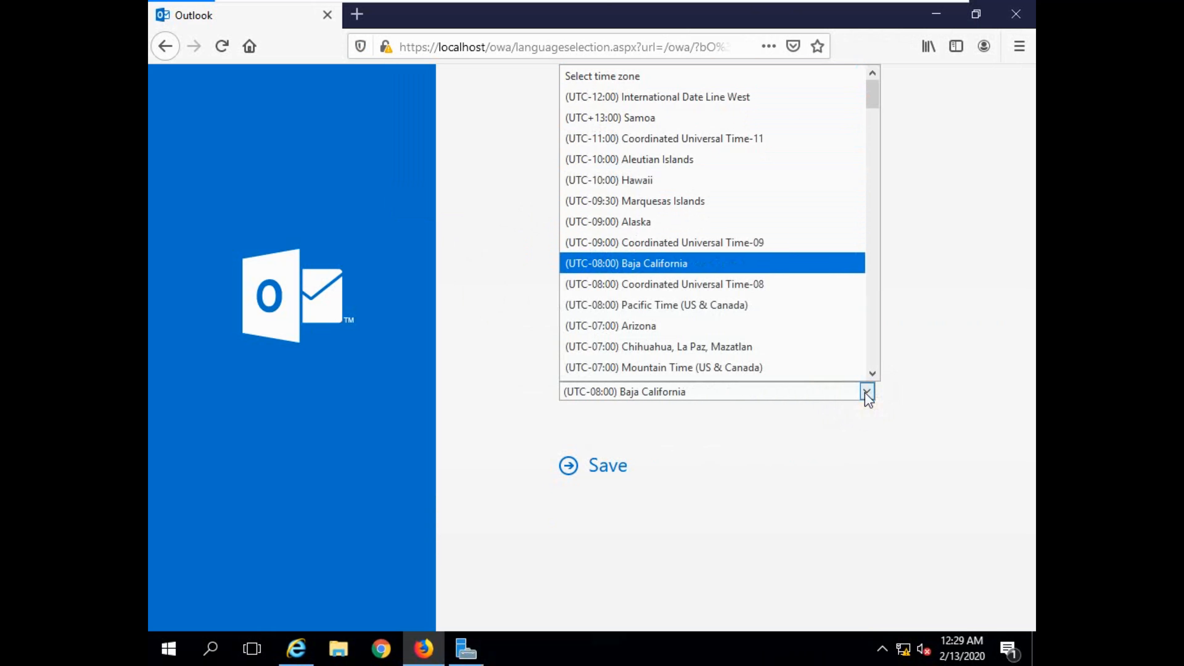
key("Down")
key("Down")
key("Down")
key("Down")
key("Down")
key("Down")
key("Down")
key("Down")
key("Down")
key("Down")
key("Down")
key("Down")
key("Down")
key("Down")
key("Down")
key("Down")
key("Down")
key("Down")
key("Down")
key("Down")
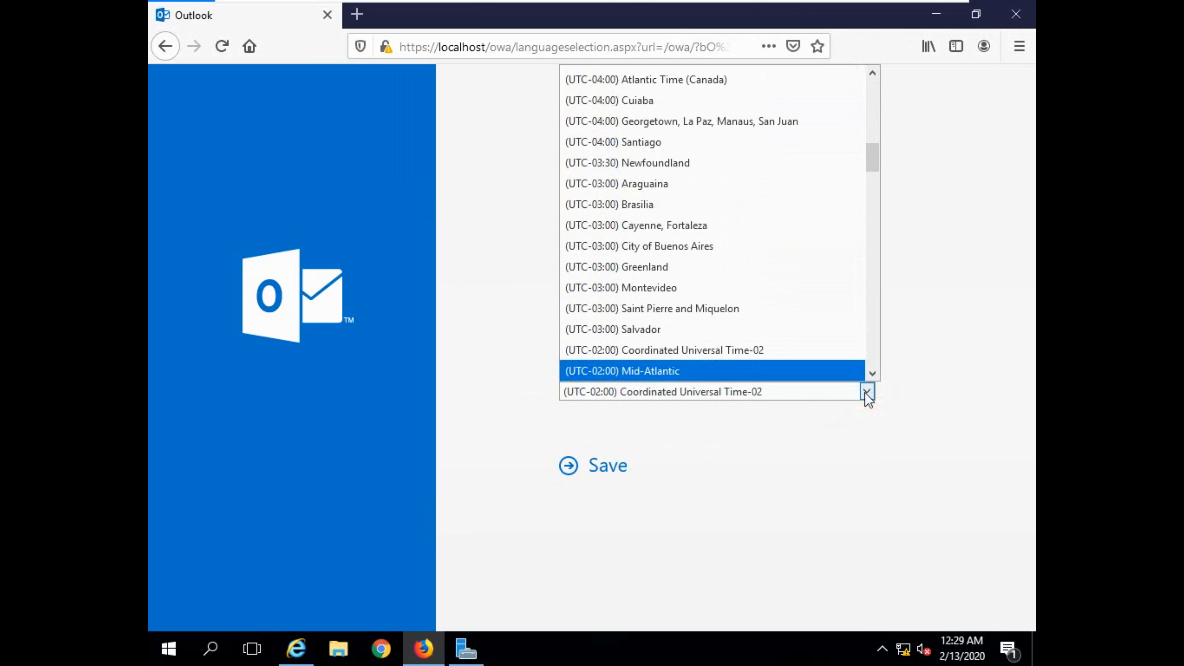
key("Down")
key("Down")
key("Down")
key("Down")
key("Down")
key("Down")
key("Down")
key("Down")
key("Down")
key("Down")
key("Down")
key("Down")
key("Down")
key("Down")
key("Down")
key("Down")
key("Down")
key("Down")
key("Down")
key("Down")
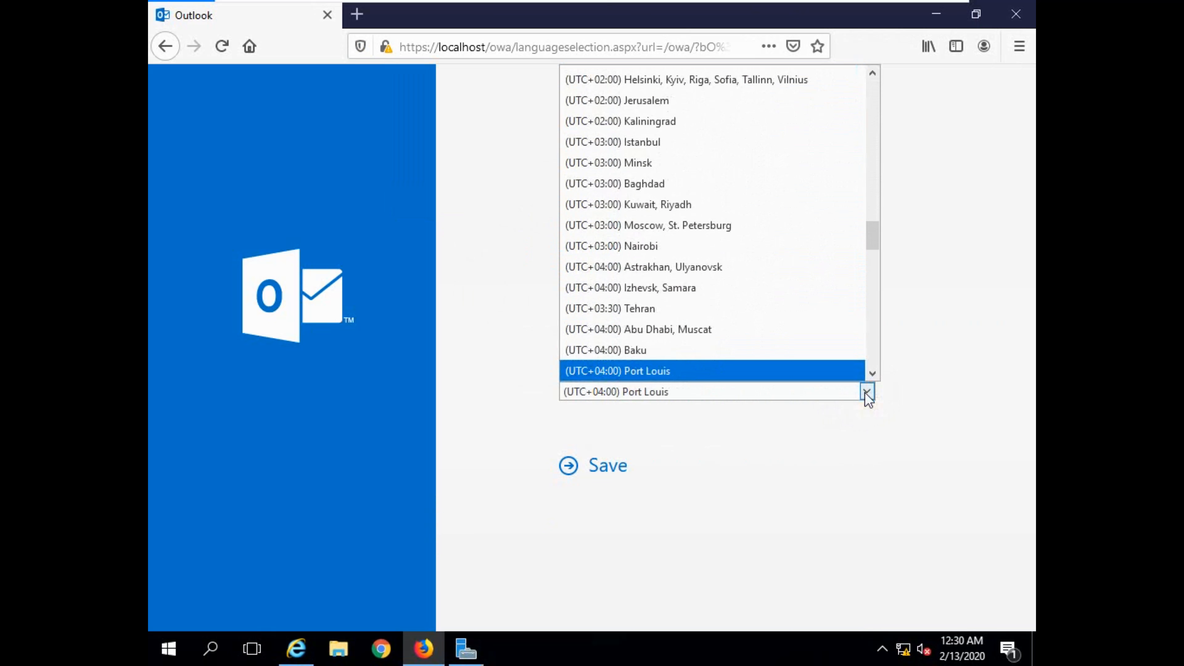
key("Up")
key("Up")
key("Up")
key("Up")
key("Up")
key("Up")
key("Up")
key("Up")
key("Up")
key("Up")
key("Up")
key("Up")
key("Up")
key("Up")
key("Up")
key("Up")
key("Up")
key("Up")
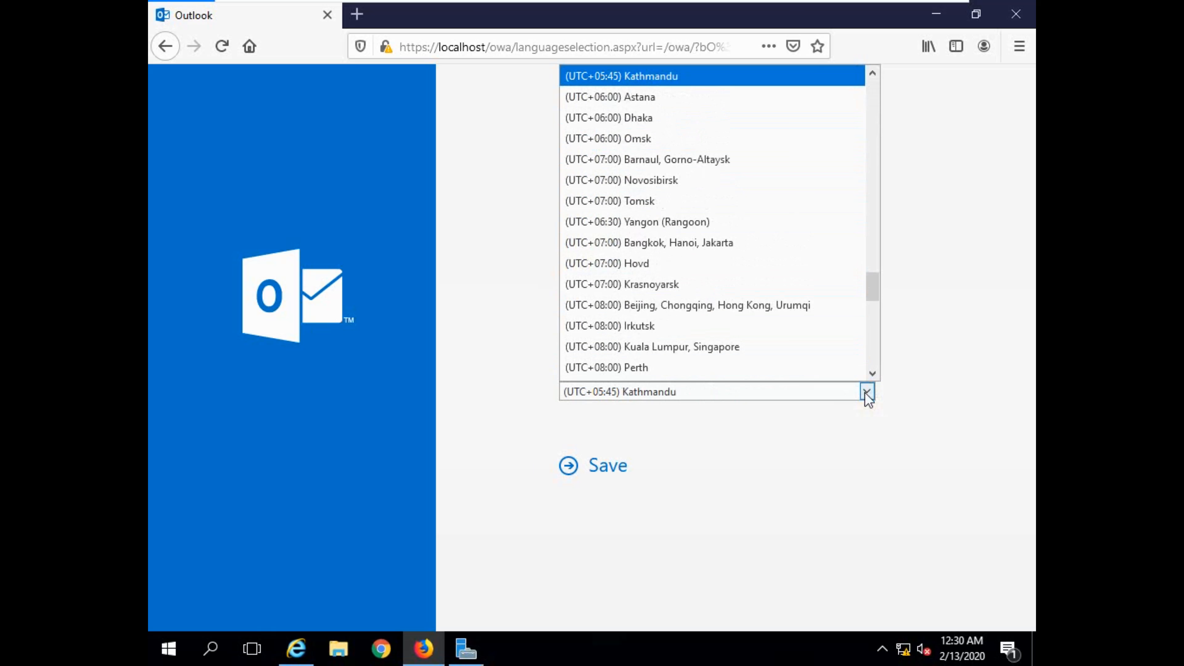
key("Up")
key("Down")
key("Down")
key("Down")
key("Down")
key("Down")
key("Down")
key("Up")
left_click(868, 392)
left_click(609, 465)
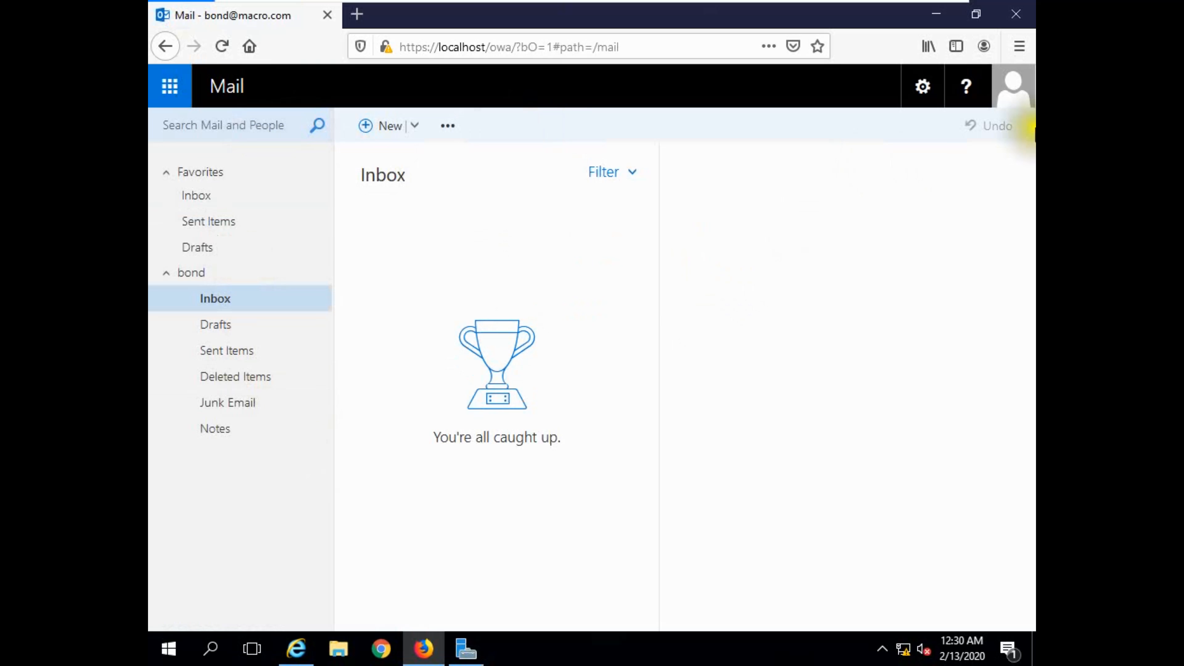
left_click(1009, 96)
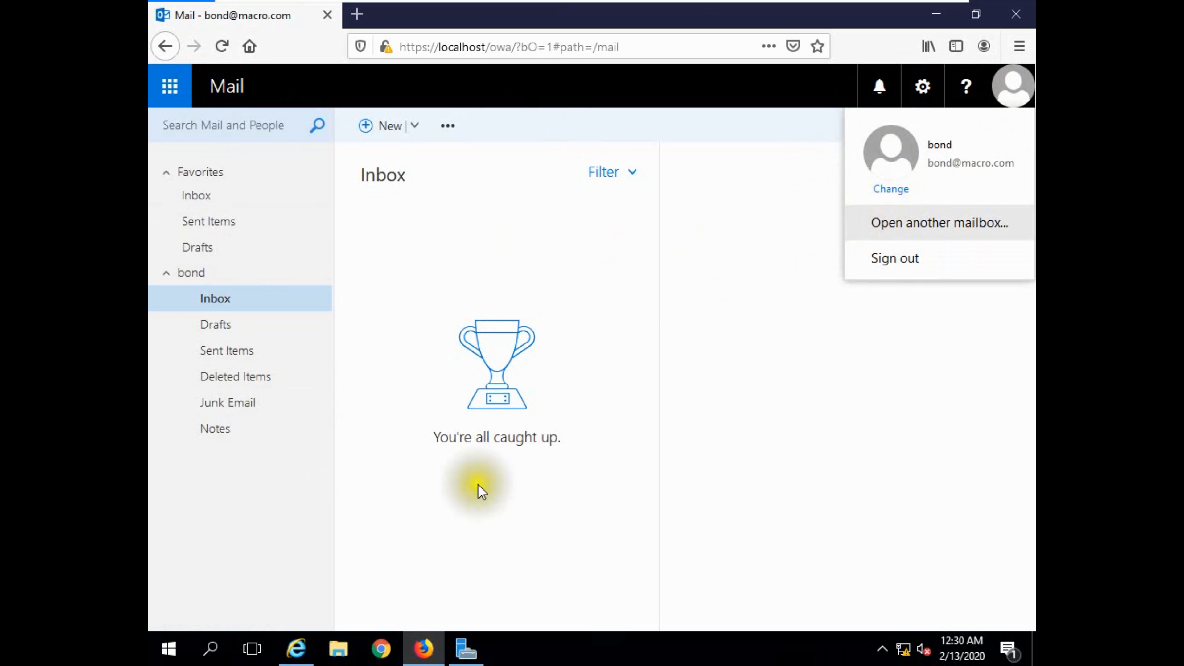
left_click(299, 648)
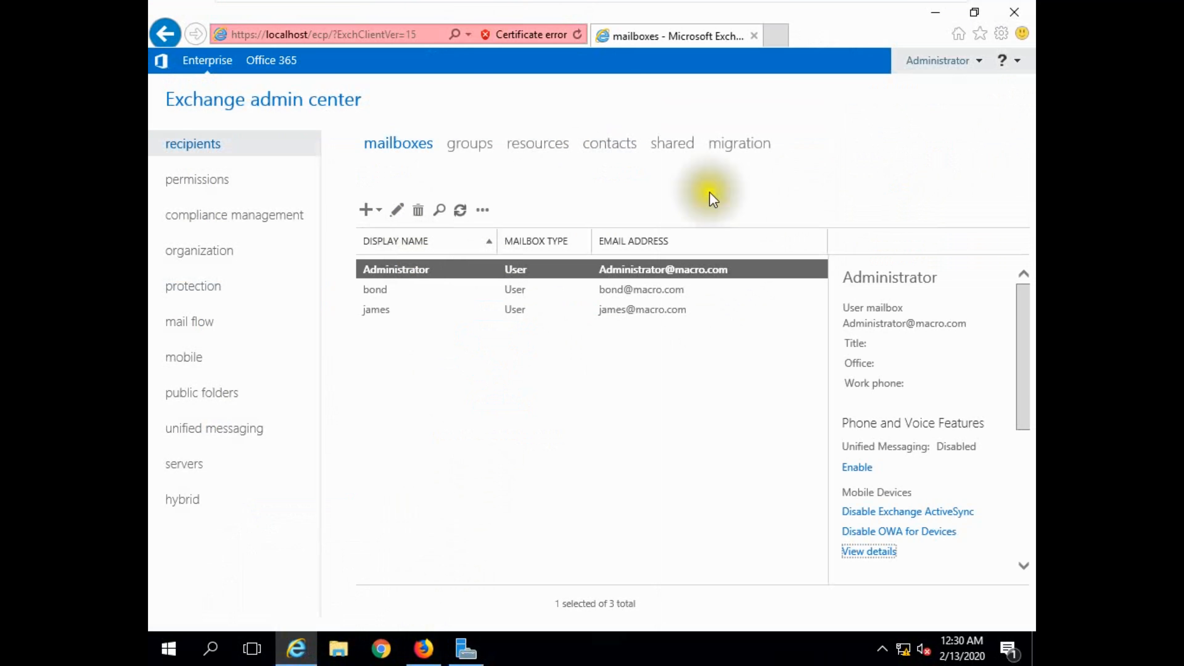
left_click(777, 35)
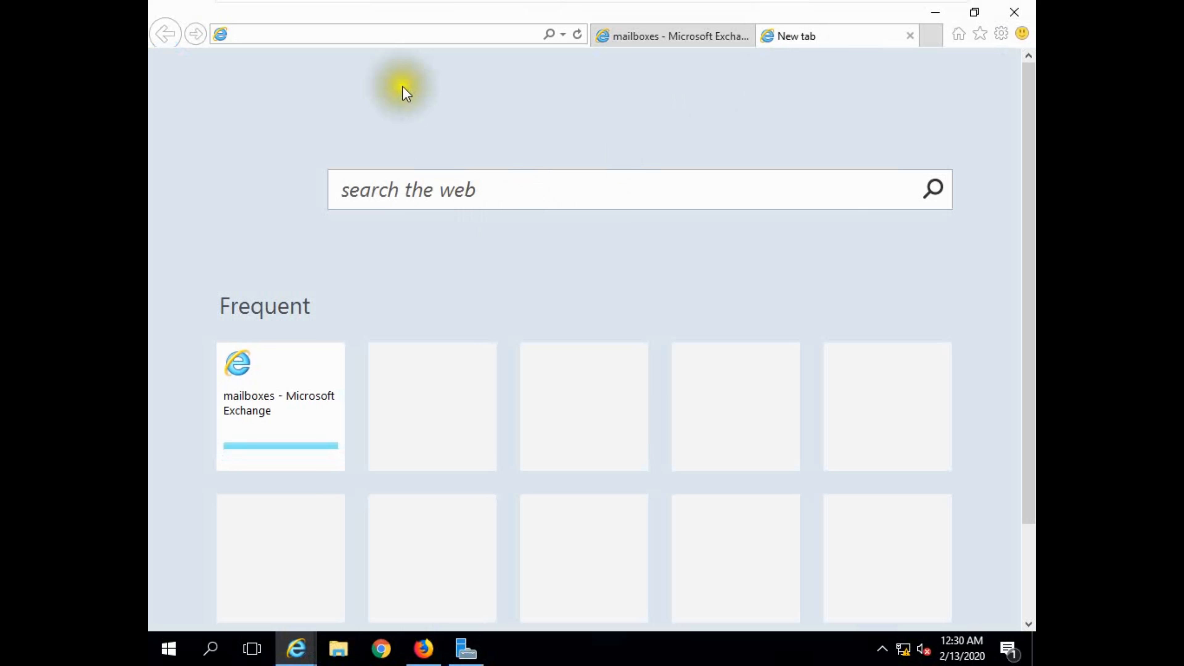
type("htt")
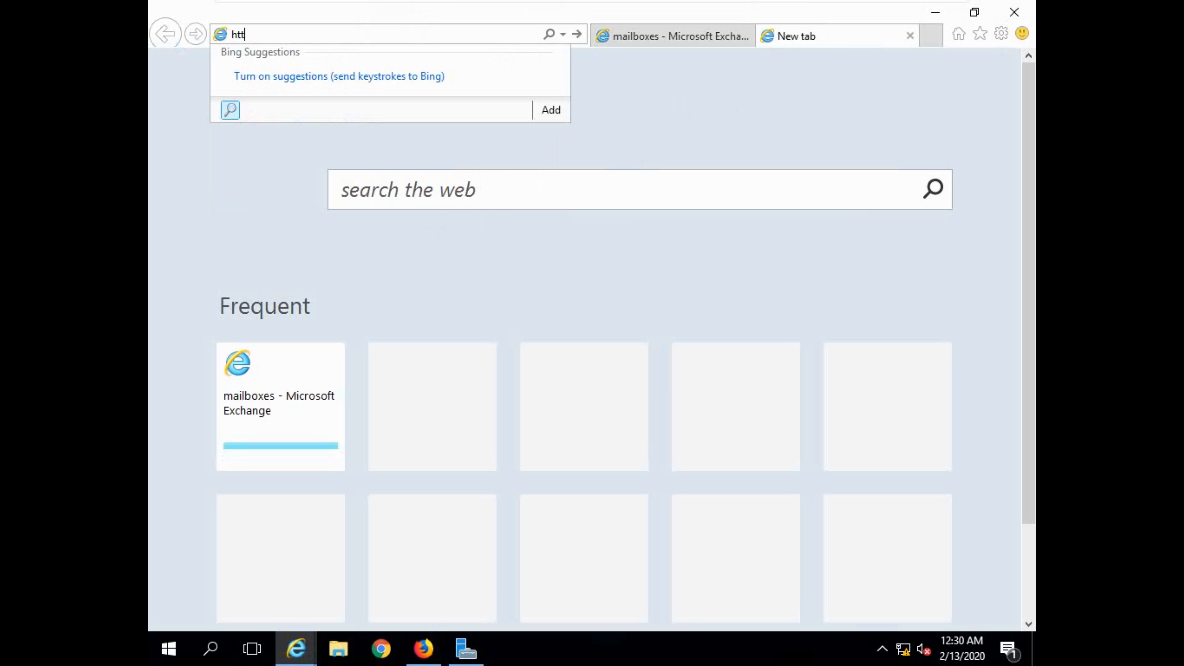
type("ps://")
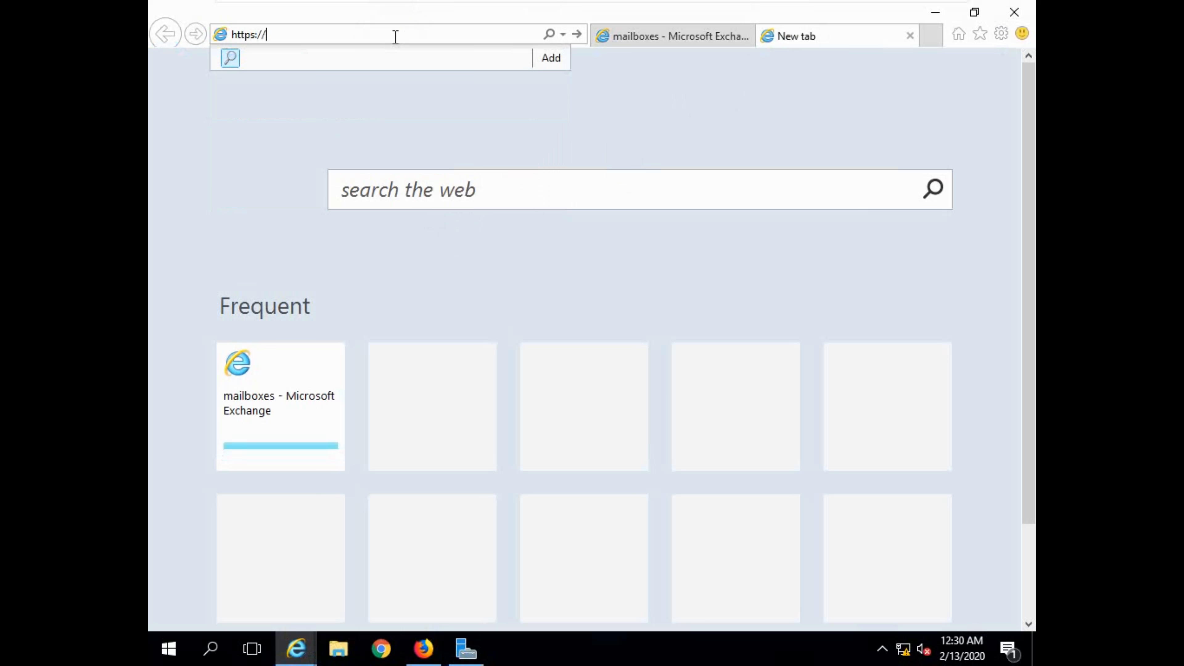
type("loca")
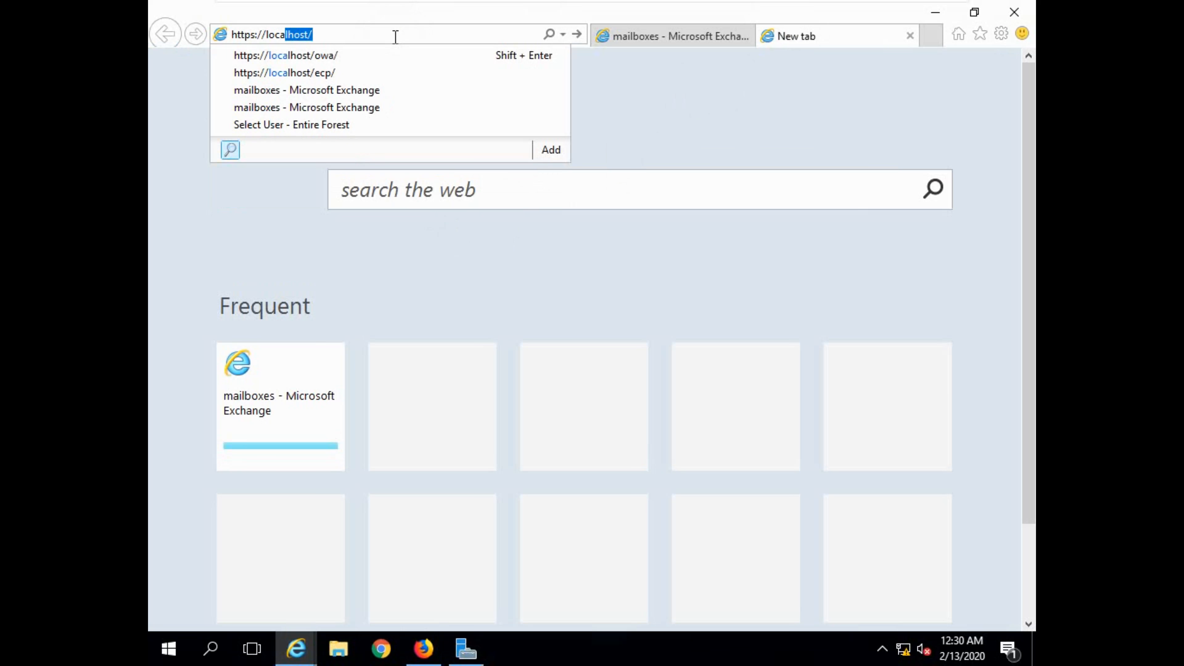
type("lhost/owa/")
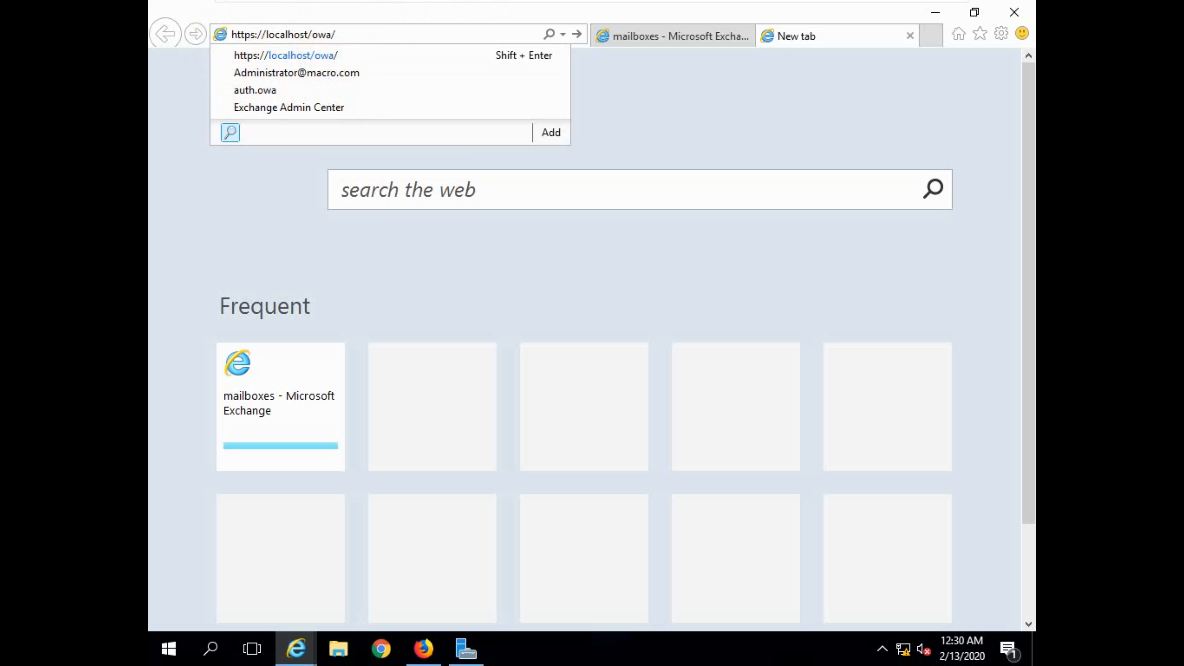
key("Return")
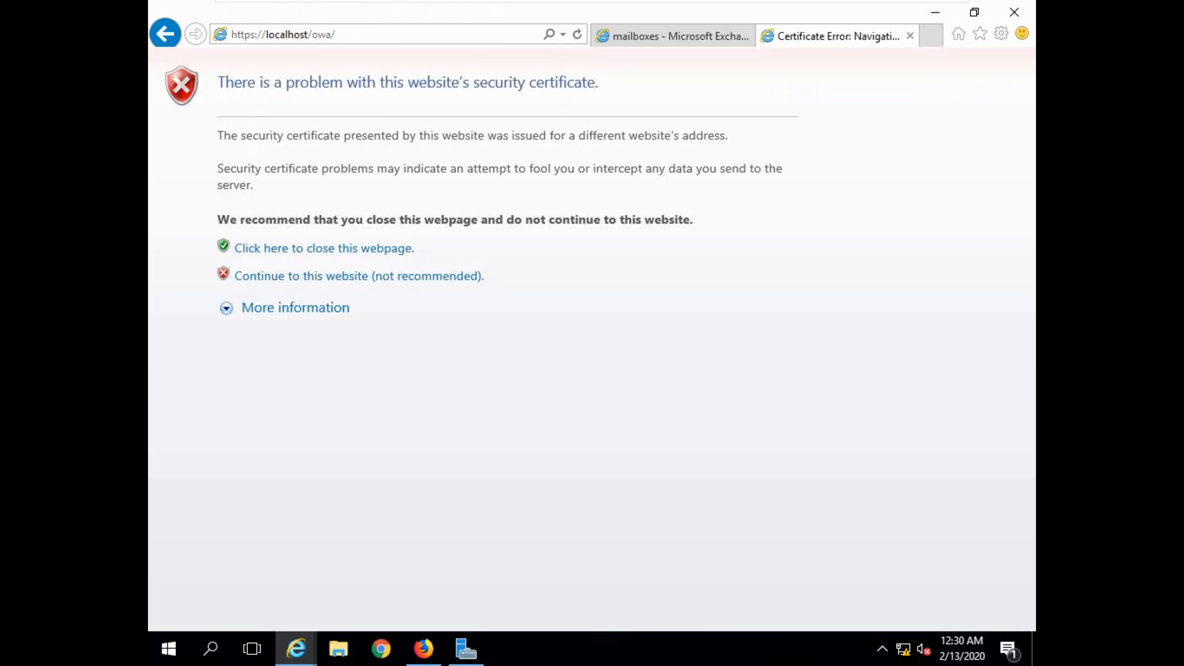
left_click(322, 274)
left_click(350, 302)
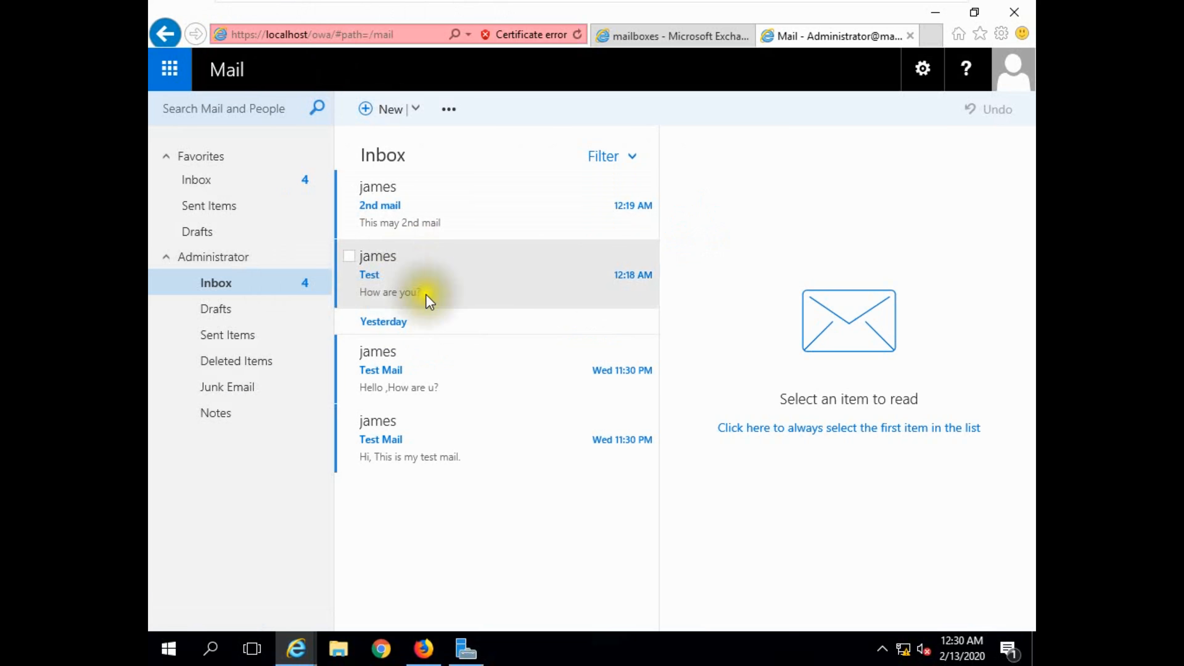
Sign out of the Administrator mailbox and try to sign in with the other macro account's user name and password, then close Internet Explorer.
left_click(1010, 79)
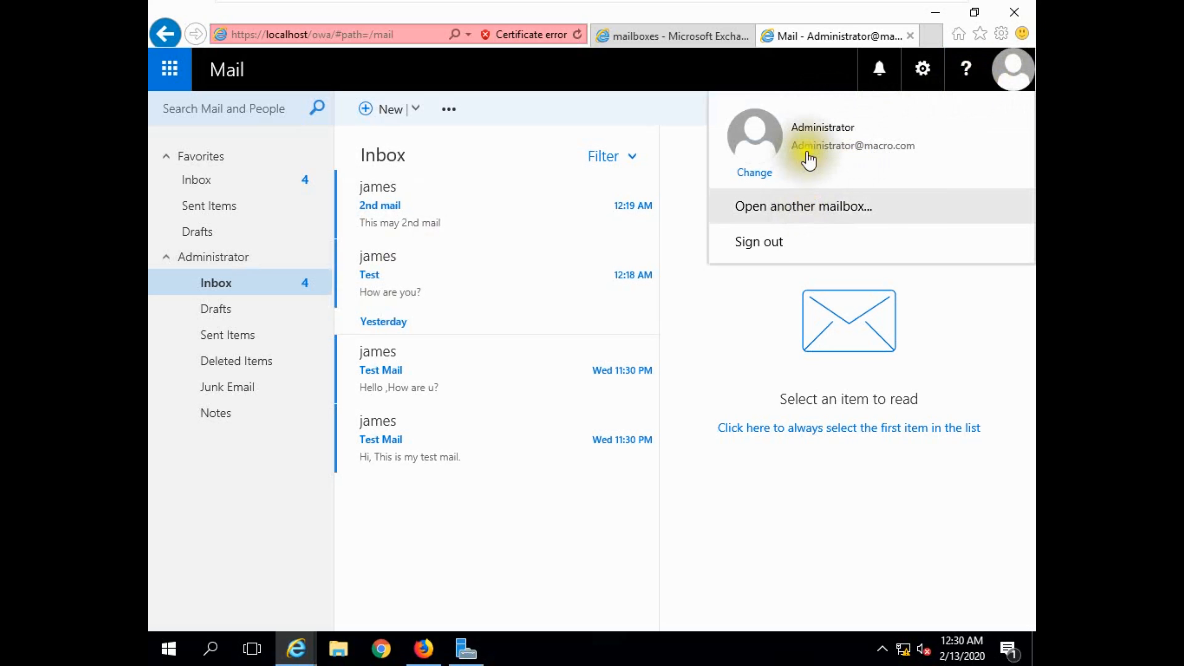
left_click(760, 243)
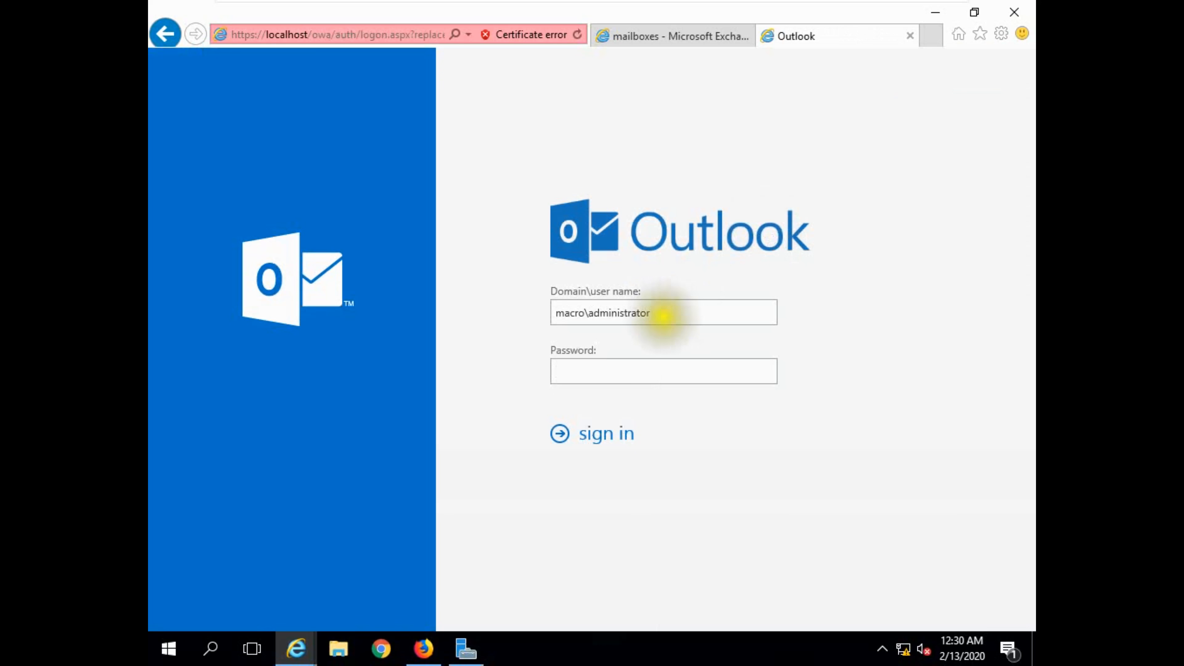
left_click_drag(661, 323, 593, 311)
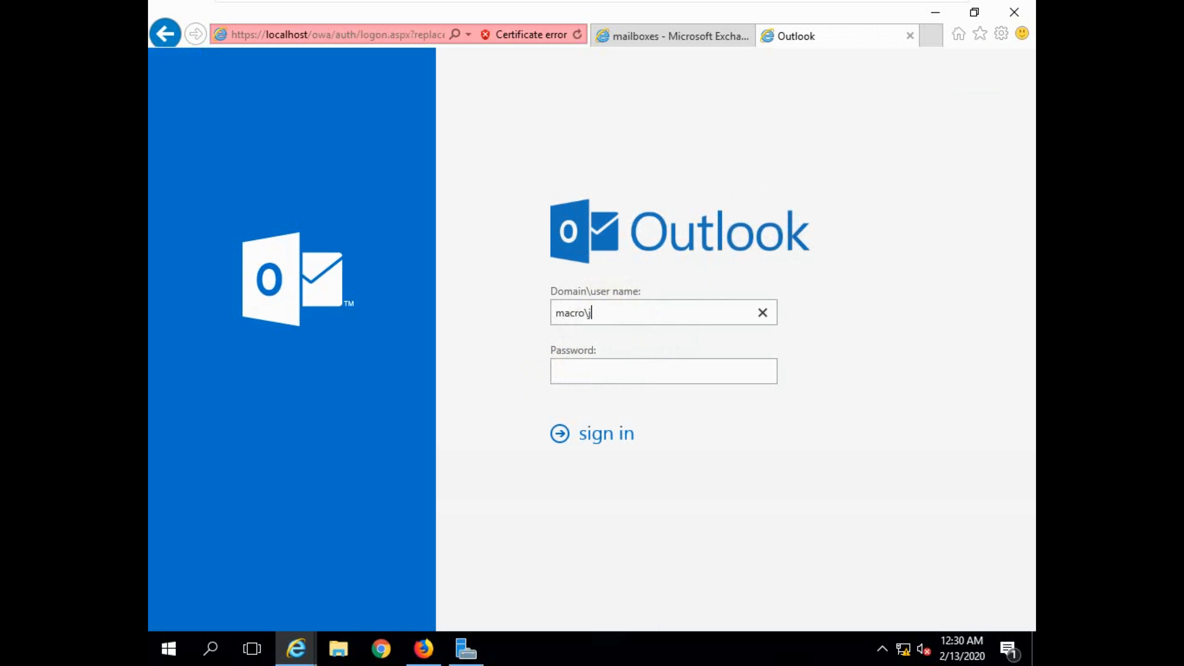
type("••")
left_click(615, 422)
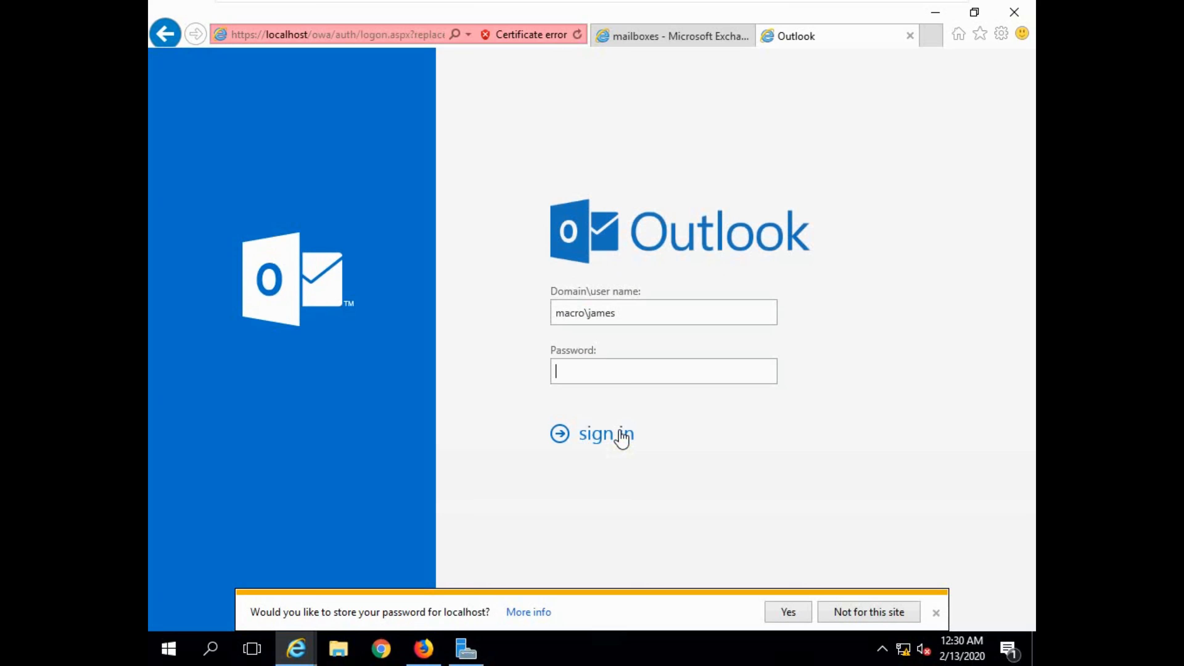
left_click(618, 419)
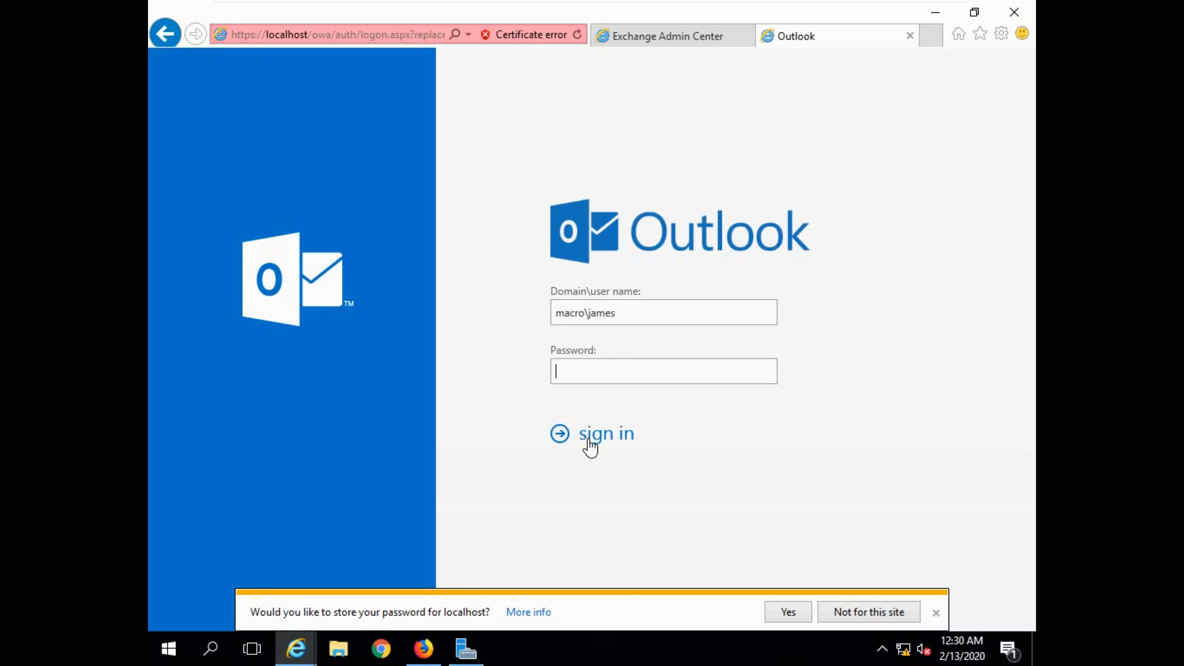
left_click(1015, 12)
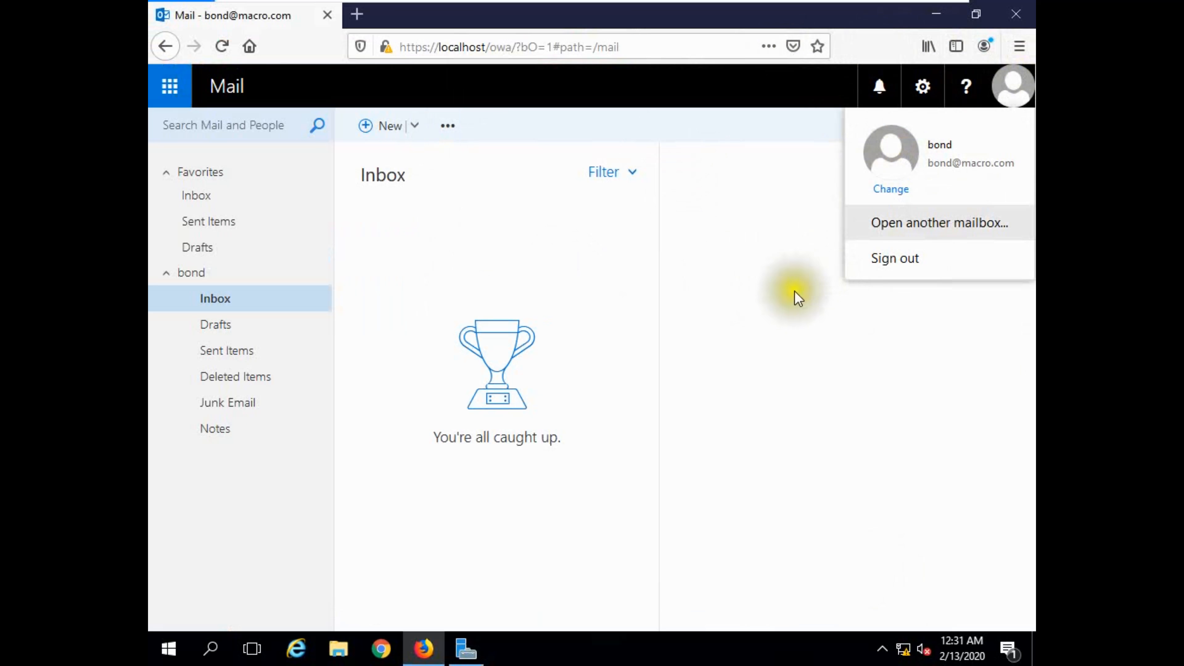
left_click(382, 650)
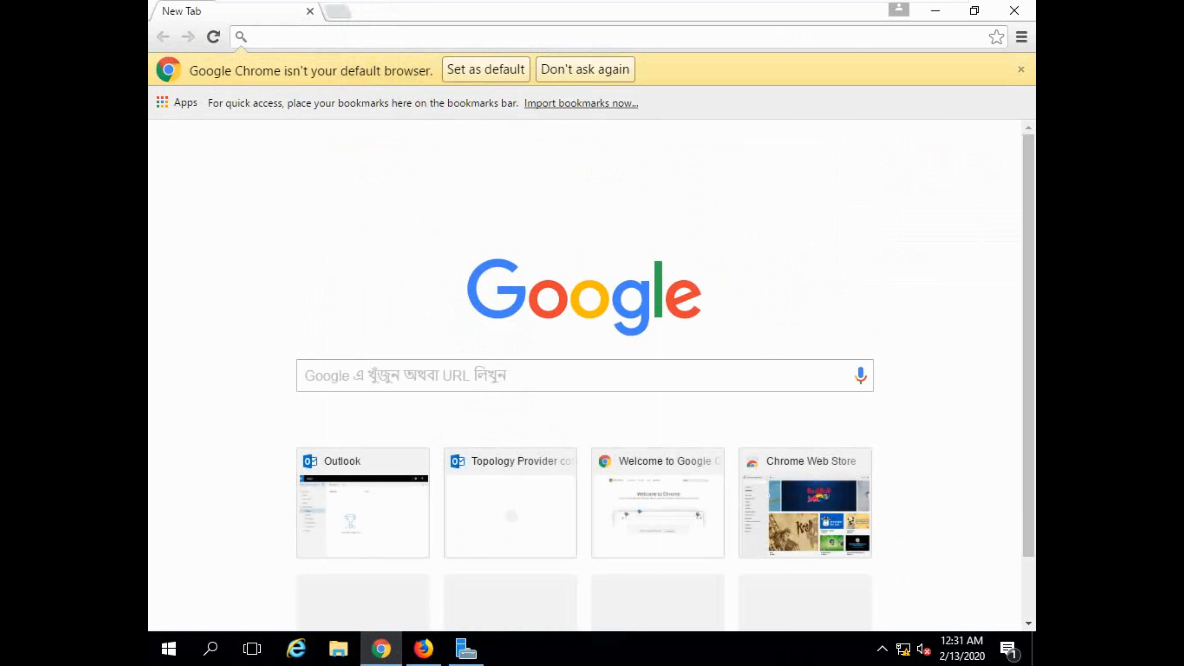
type("https")
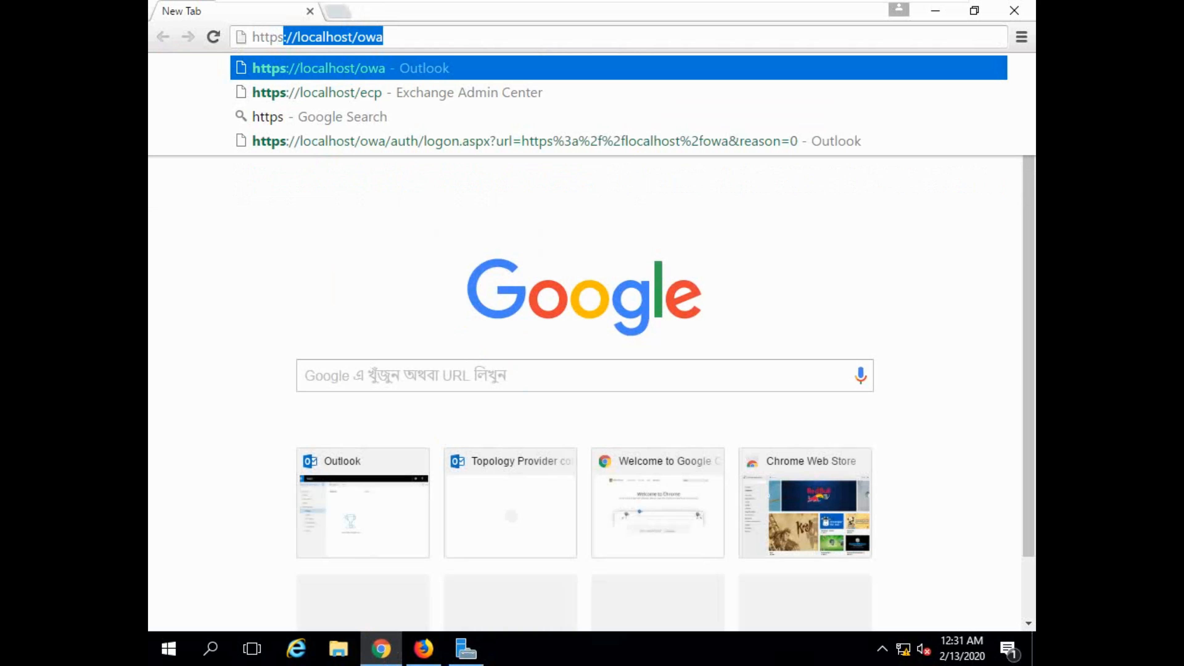
key("Right")
key("Return")
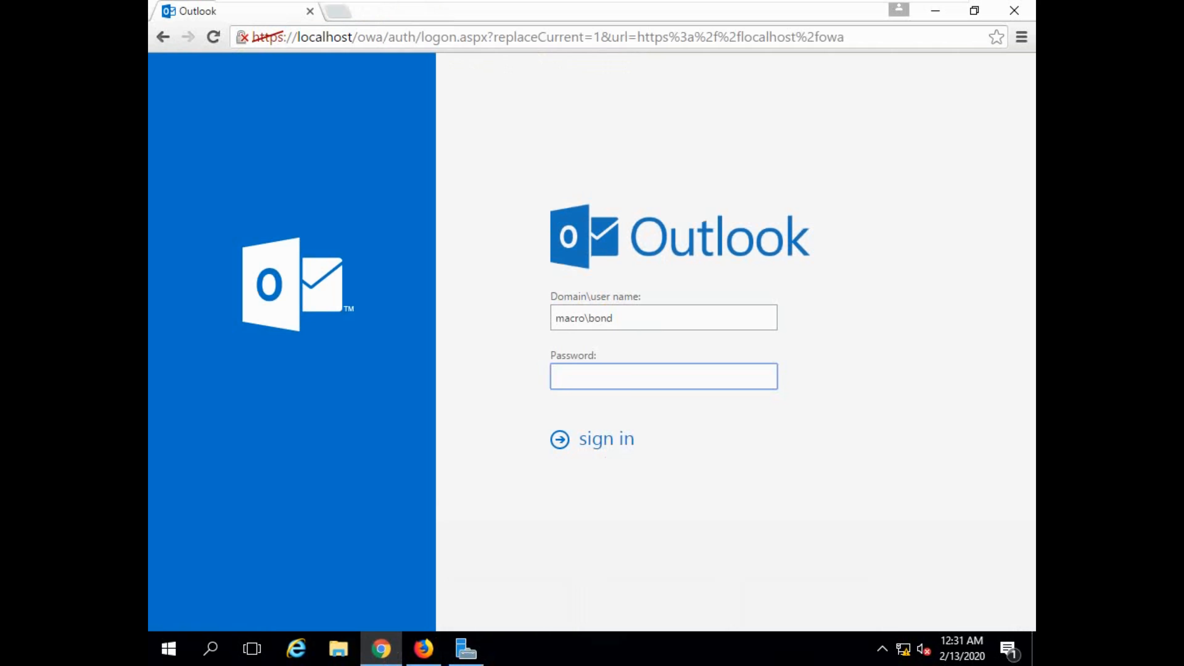
Sign in to Outlook with the other macro.com user's e-mail address and account password.
left_click_drag(608, 323, 560, 317)
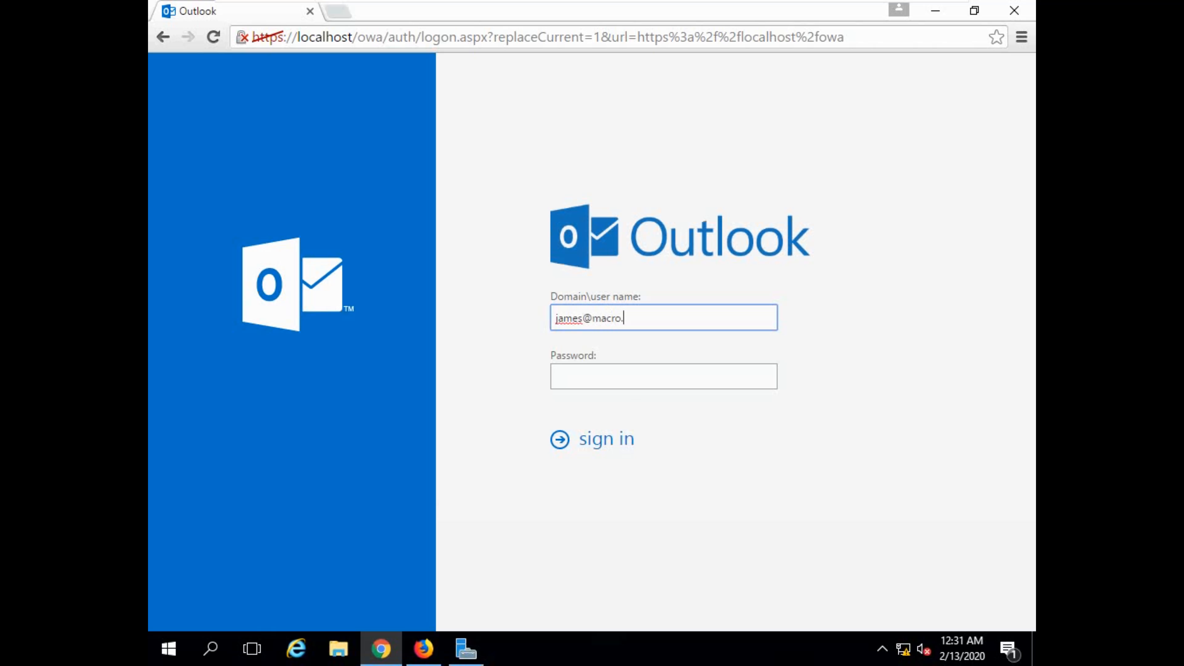
key("Tab")
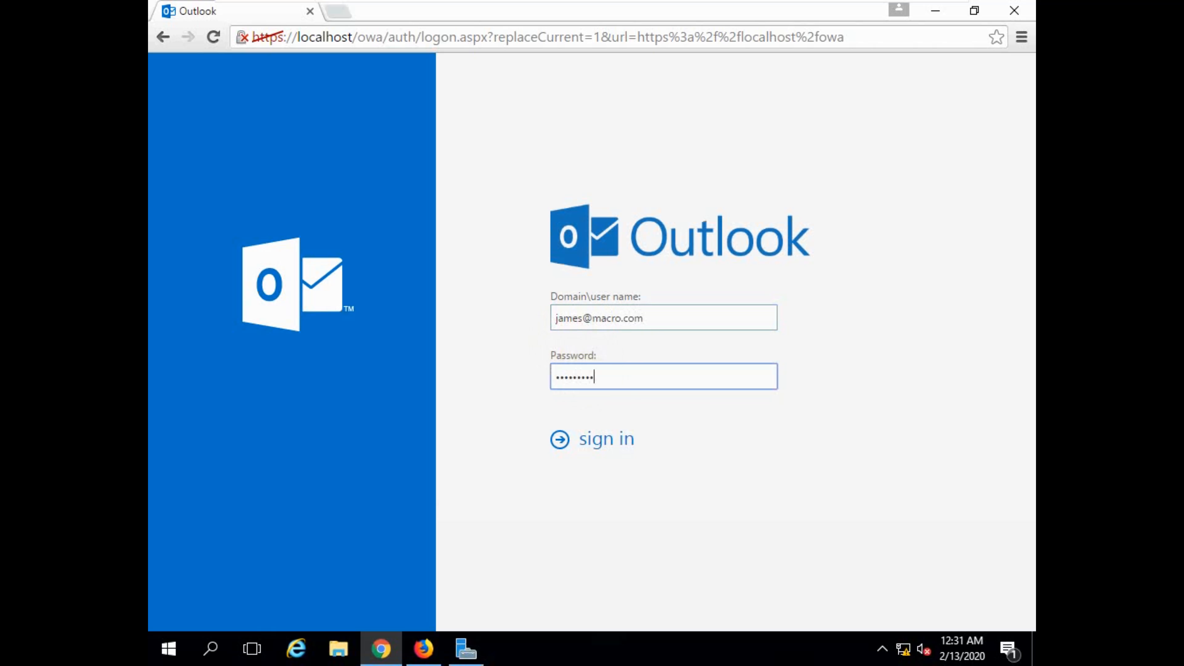
left_click(597, 450)
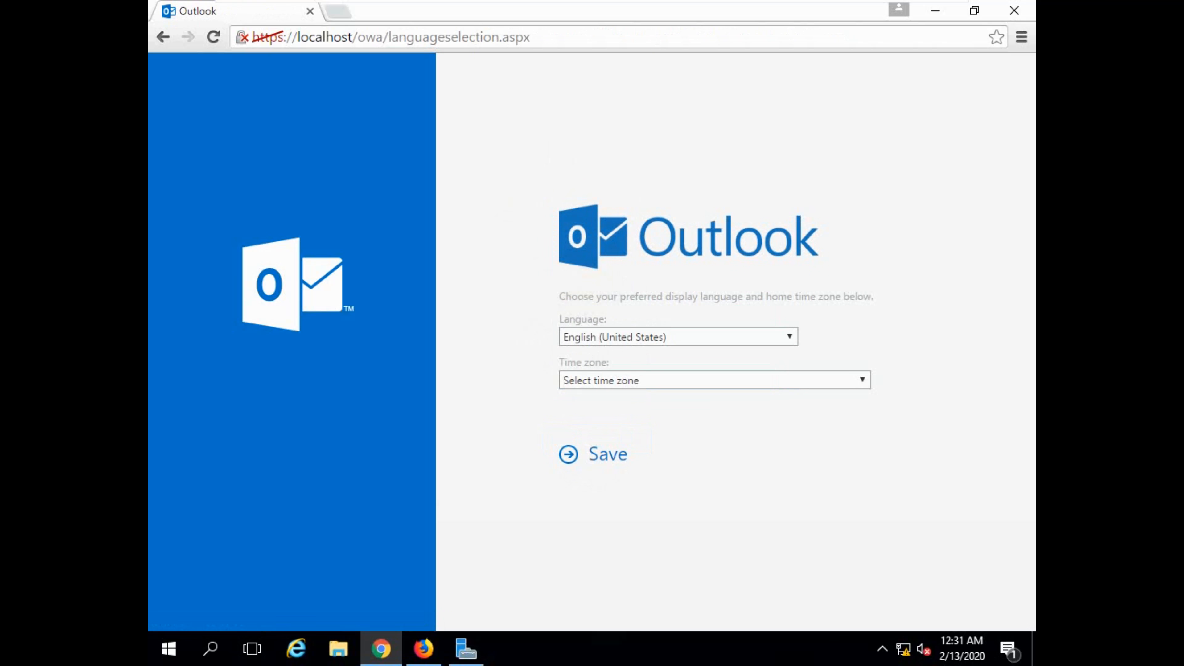
Set the mailbox's home time zone to (UTC+06:00) Dhaka and save the Outlook settings.
left_click(648, 382)
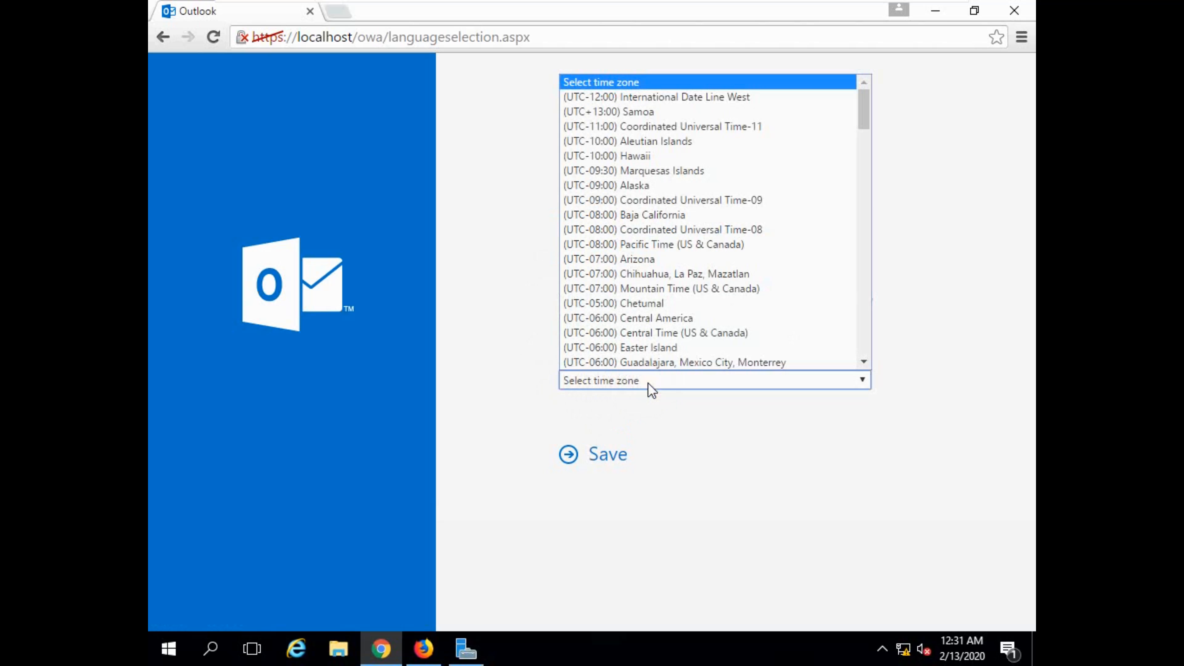
key("Down")
key("Down")
key("Down")
key("Down")
key("Down")
key("Down")
key("Down")
key("Down")
key("Down")
key("Down")
key("Down")
key("Down")
key("Down")
key("Down")
key("Down")
key("Down")
key("Down")
key("Down")
key("Down")
key("Down")
key("Down")
key("Down")
key("Down")
key("Down")
key("Down")
key("Down")
key("Down")
key("Down")
key("Down")
key("Down")
key("Down")
key("Down")
key("Down")
key("Down")
key("Down")
key("Down")
key("Down")
key("Down")
key("Down")
key("Down")
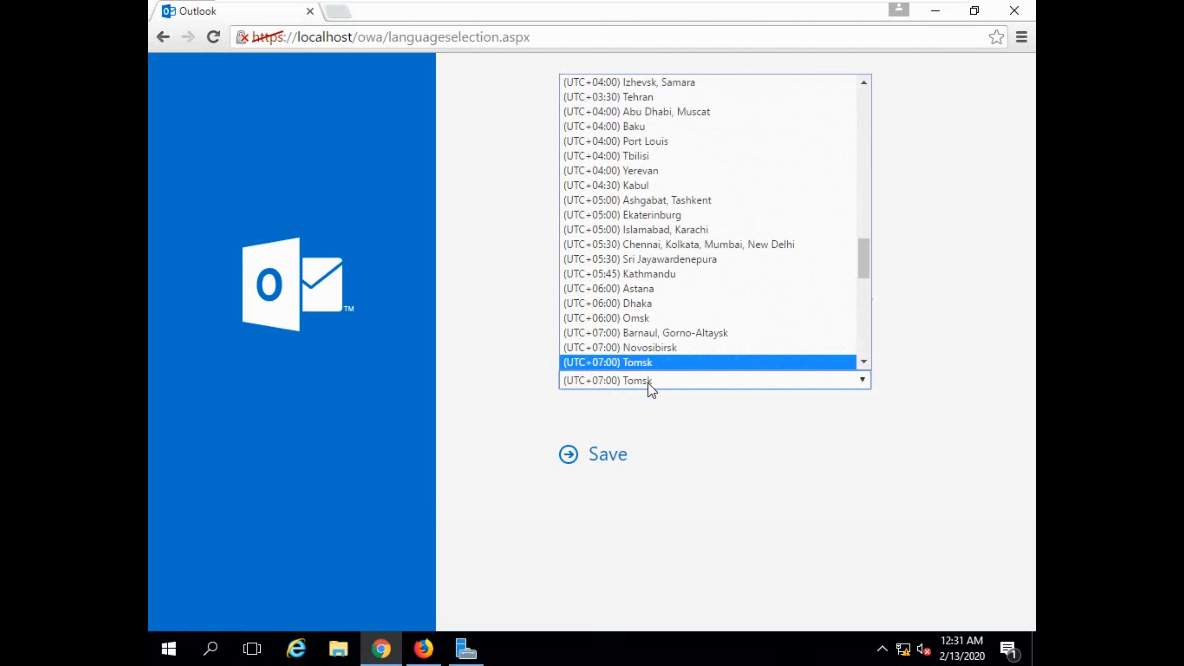
key("Down")
key("Down")
key("Up")
key("Up")
key("Up")
key("Up")
key("Up")
key("Up")
key("Down")
key("Up")
key("Return")
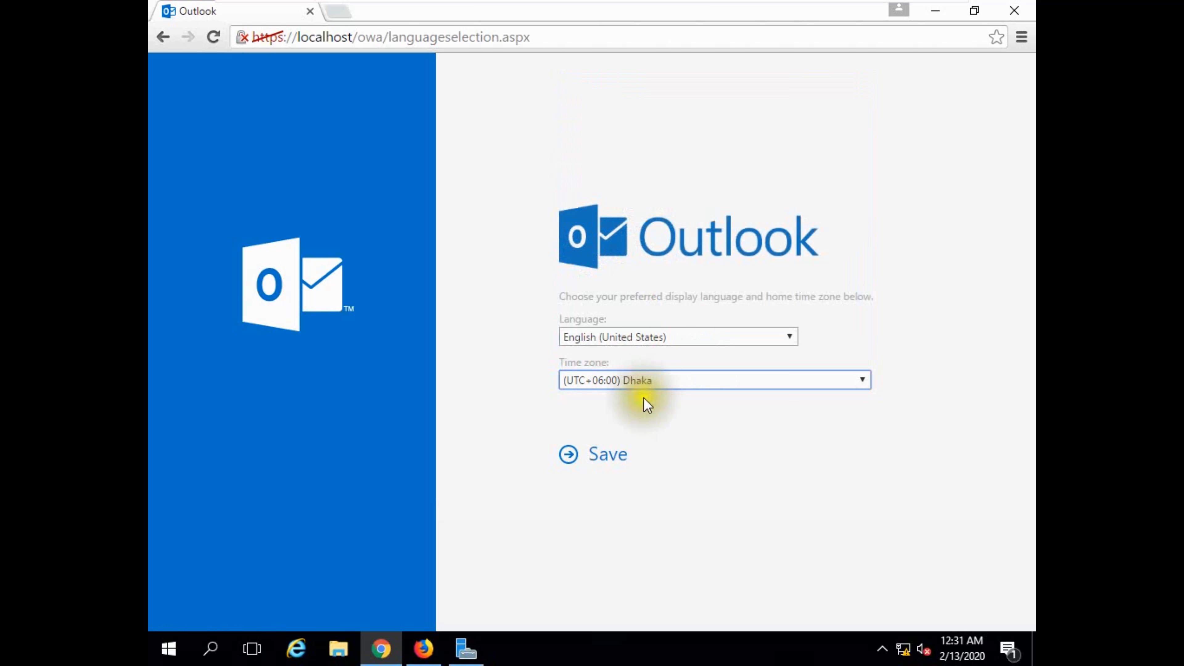
left_click(606, 455)
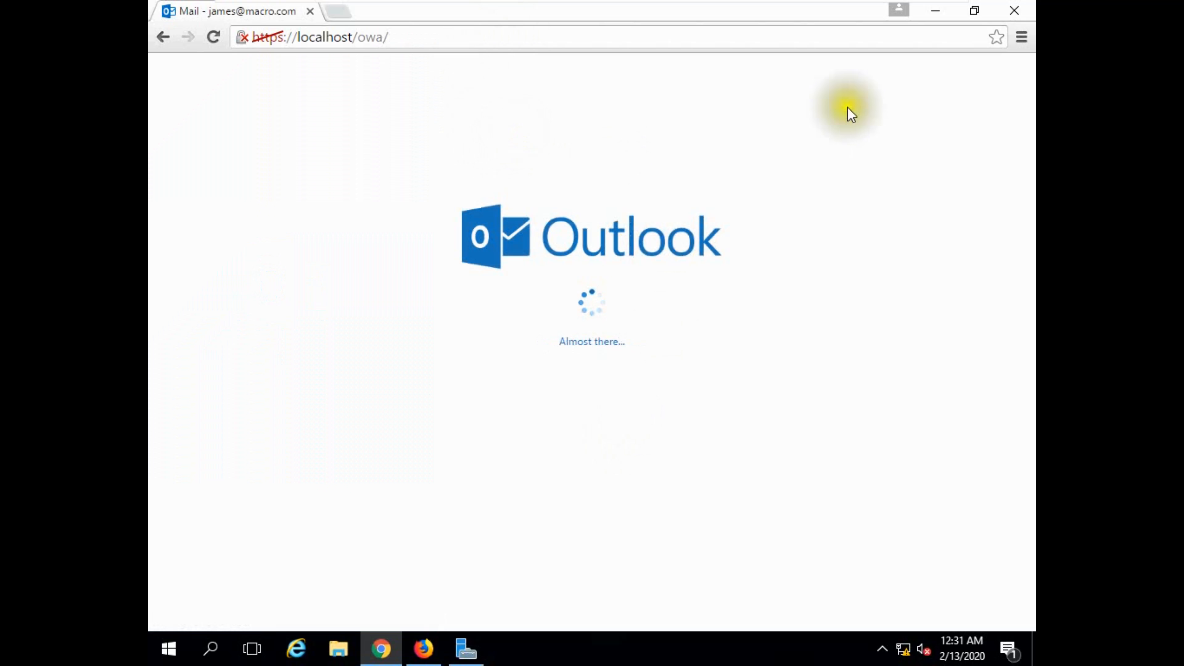
Restore the Chrome window and arrange the two mailbox windows side by side, with Firefox moved away from Chrome.
left_click(975, 11)
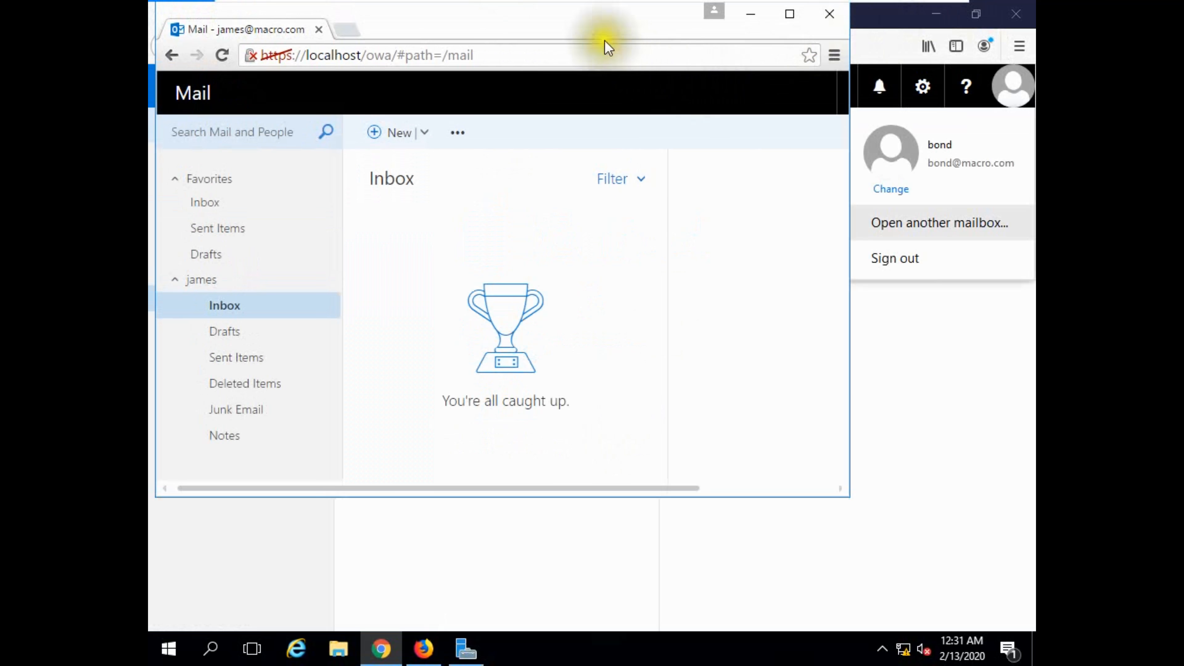
left_click_drag(601, 16, 956, 256)
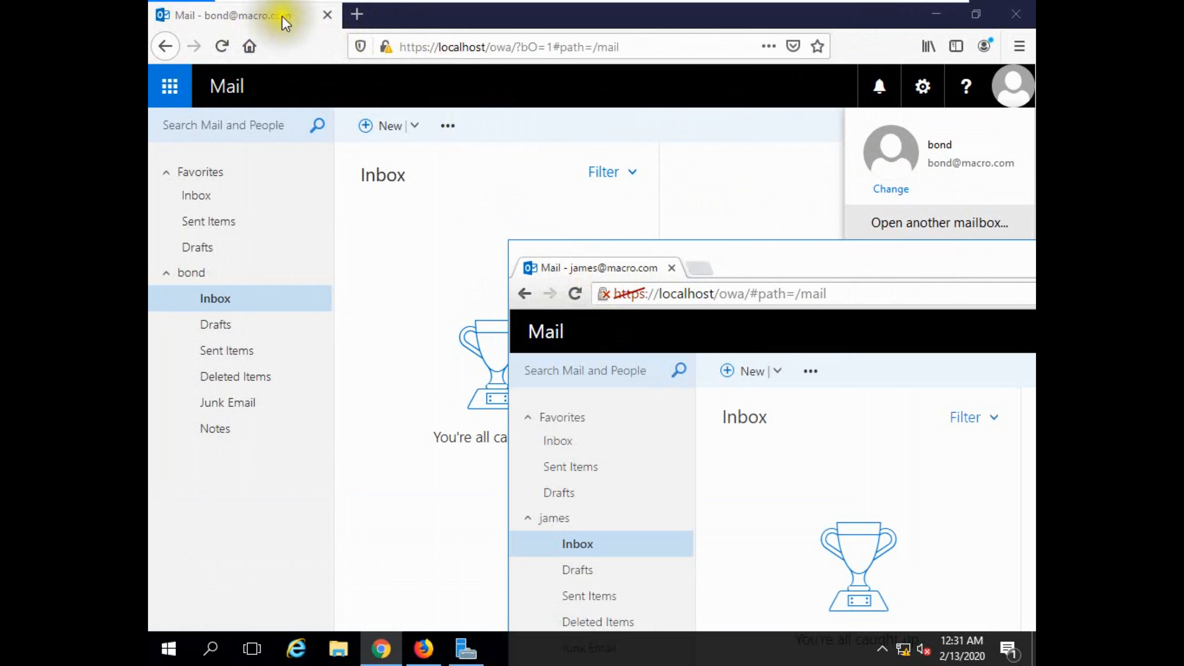
left_click_drag(829, 266, 681, 160)
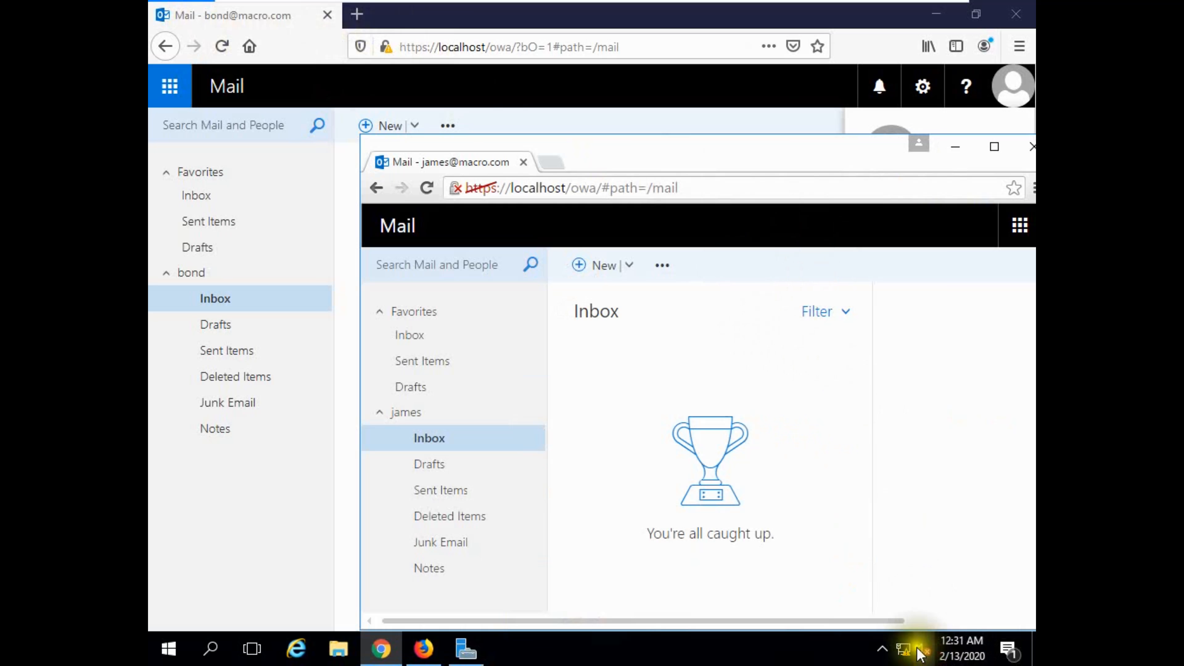
right_click(882, 653)
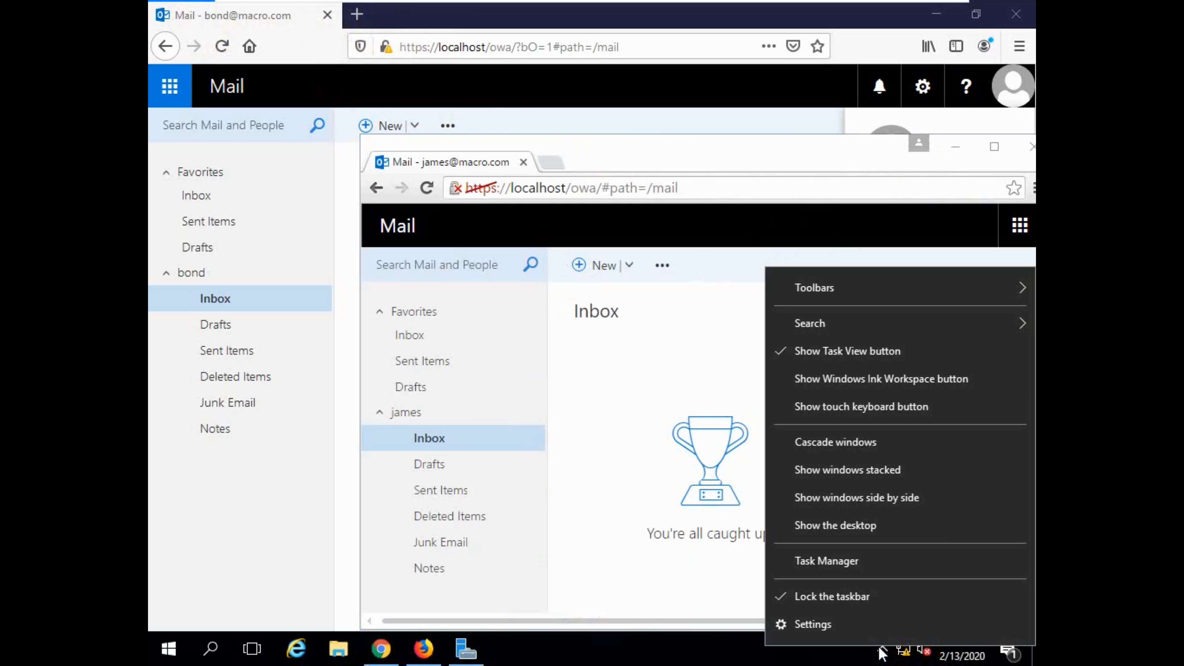
left_click(840, 498)
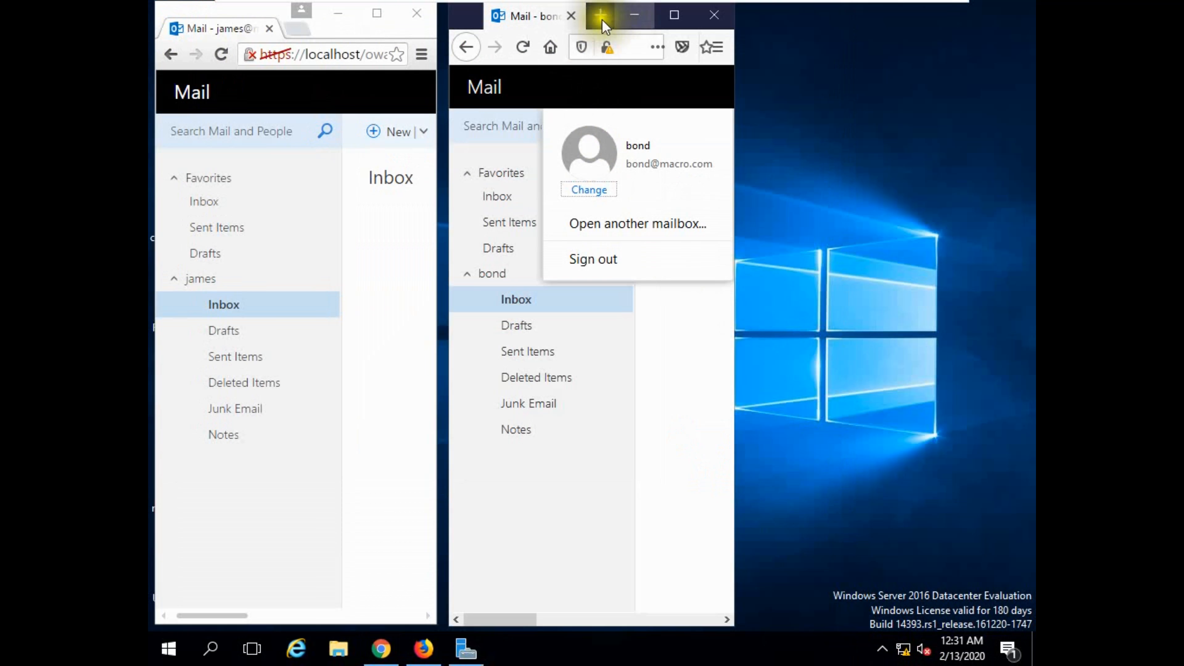
left_click_drag(604, 23, 841, 25)
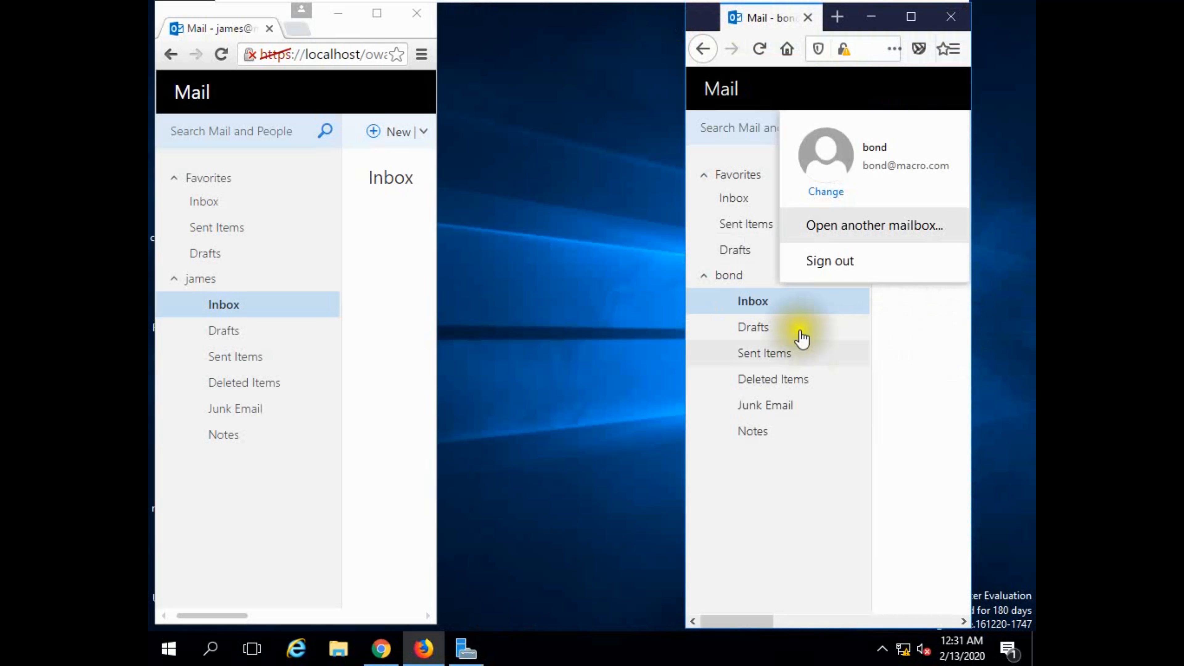
Maximize the Firefox window, dismiss its open account menu, and switch to a maximized Chrome window.
left_click(911, 17)
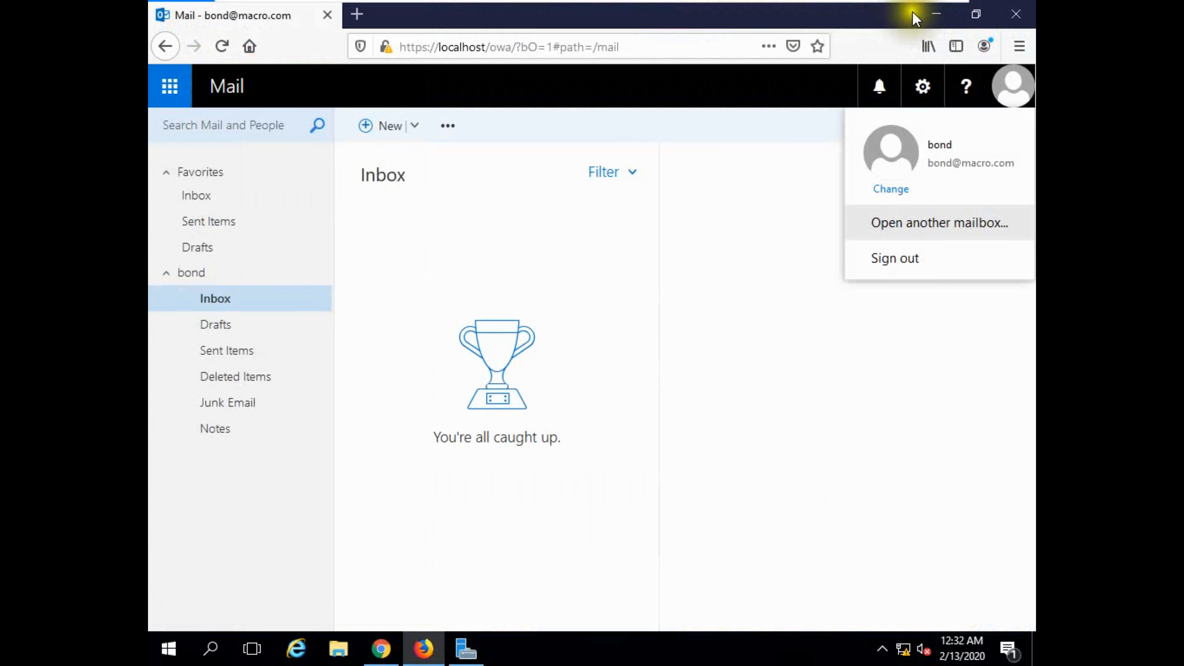
left_click(786, 397)
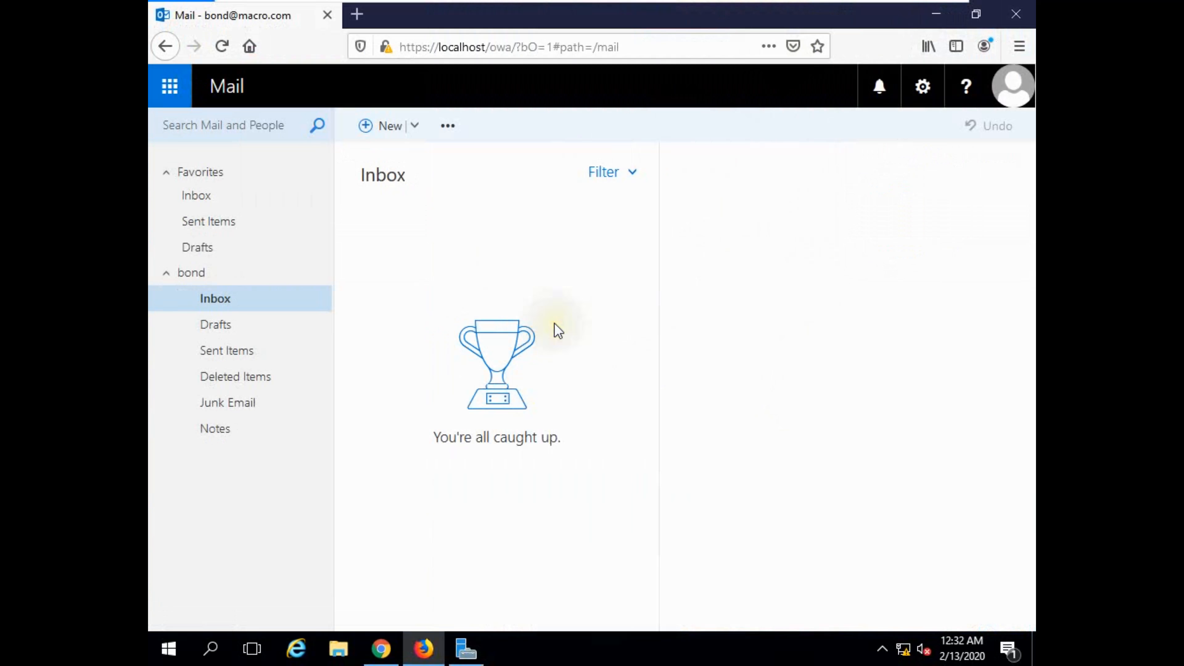
left_click(381, 648)
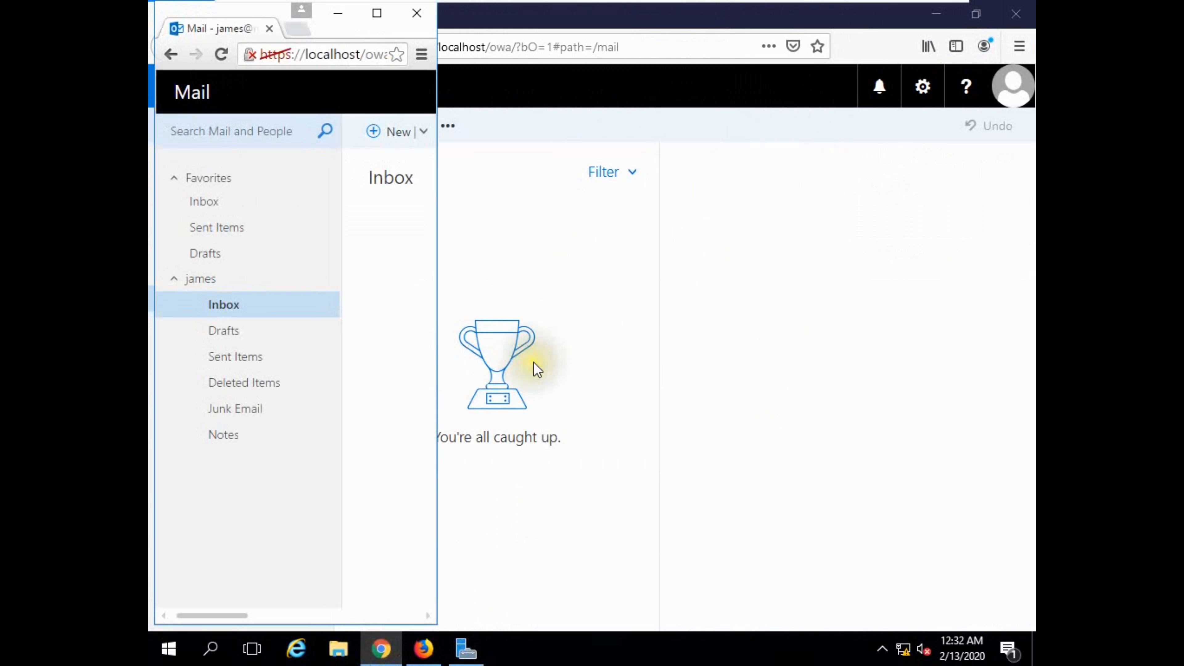
left_click(378, 13)
Send the other macro.com user a message with the subject "Test Mail" and body "How are you?", and open Sent Items.
left_click(384, 116)
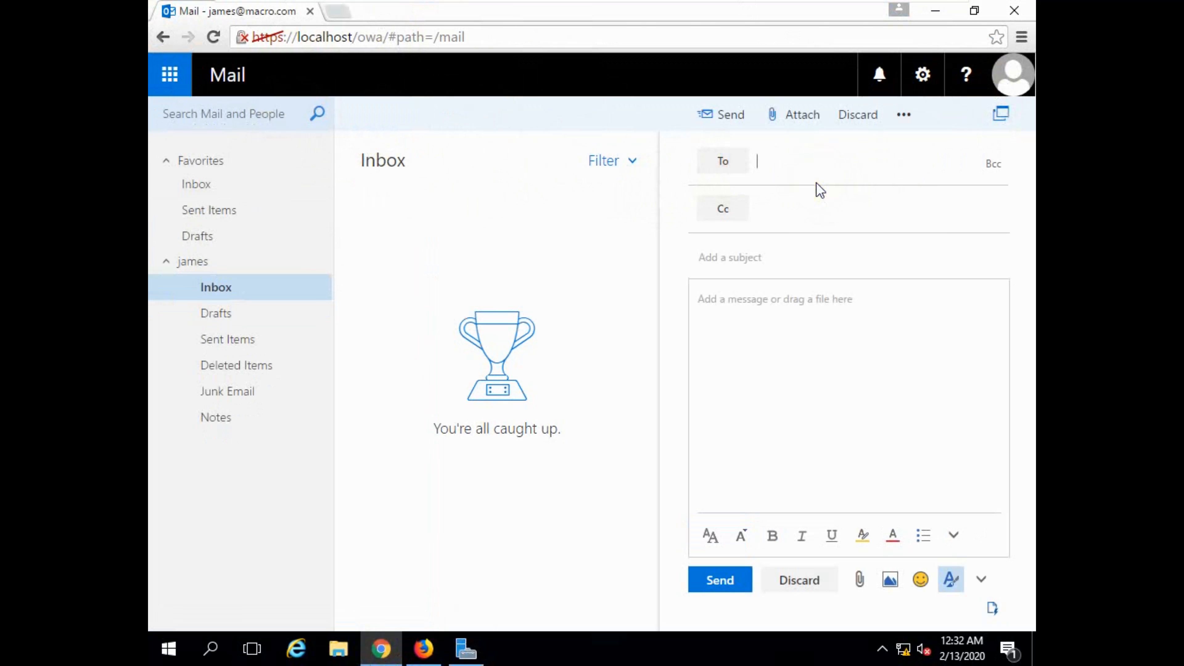
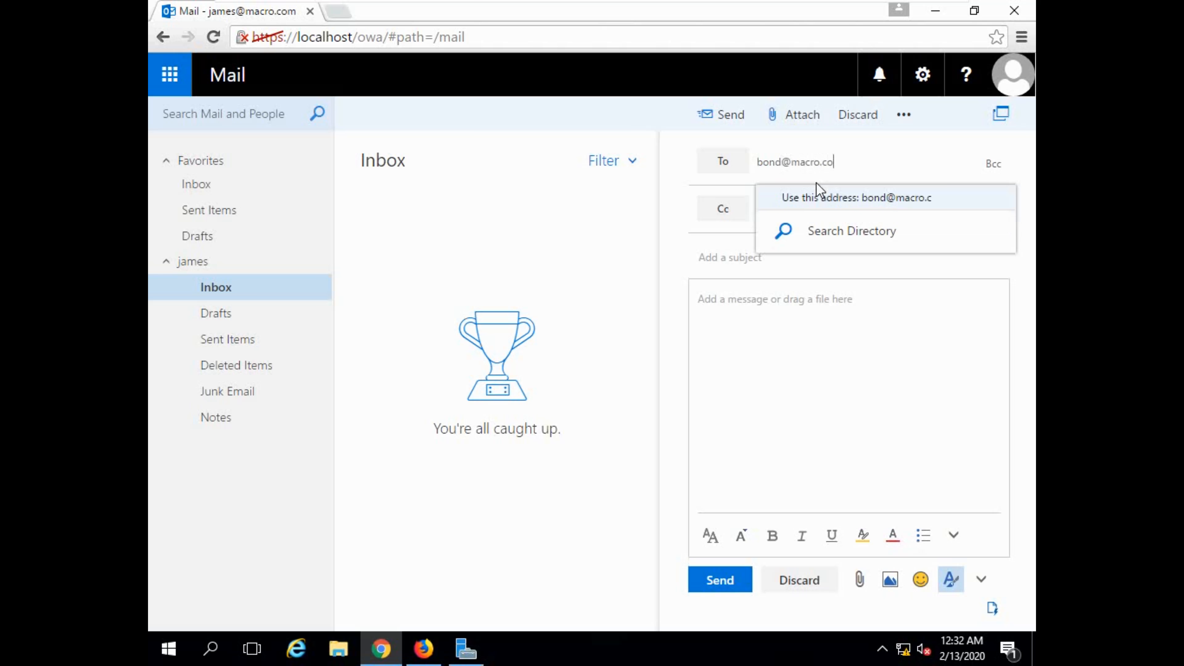
left_click(823, 193)
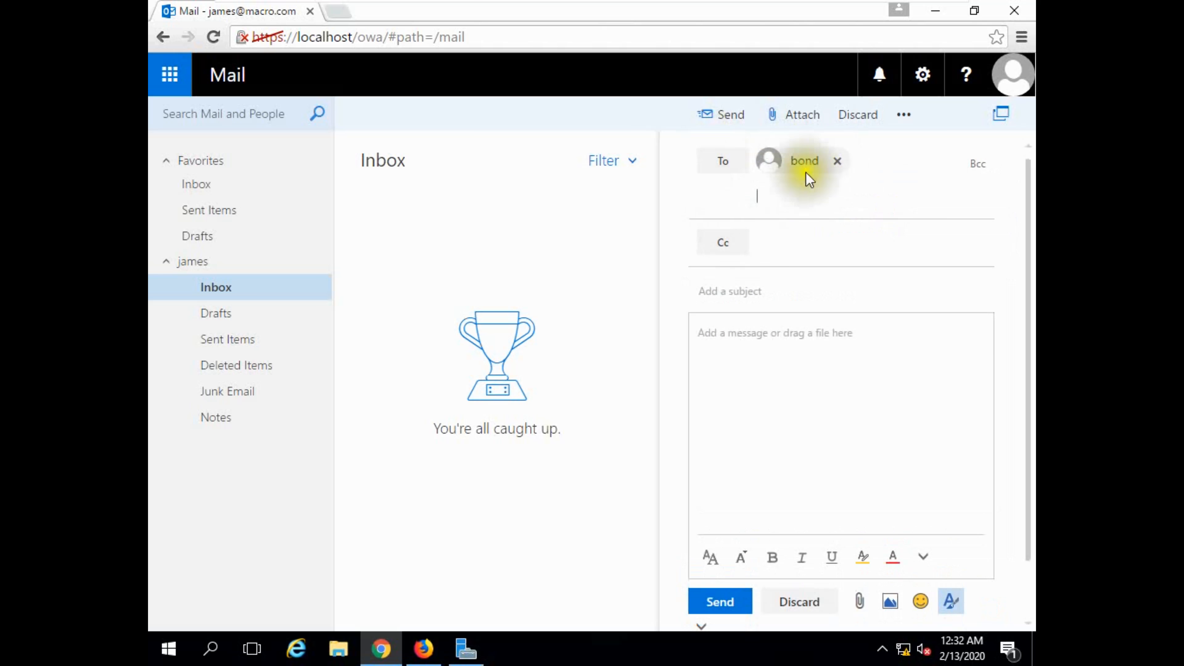
left_click(742, 292)
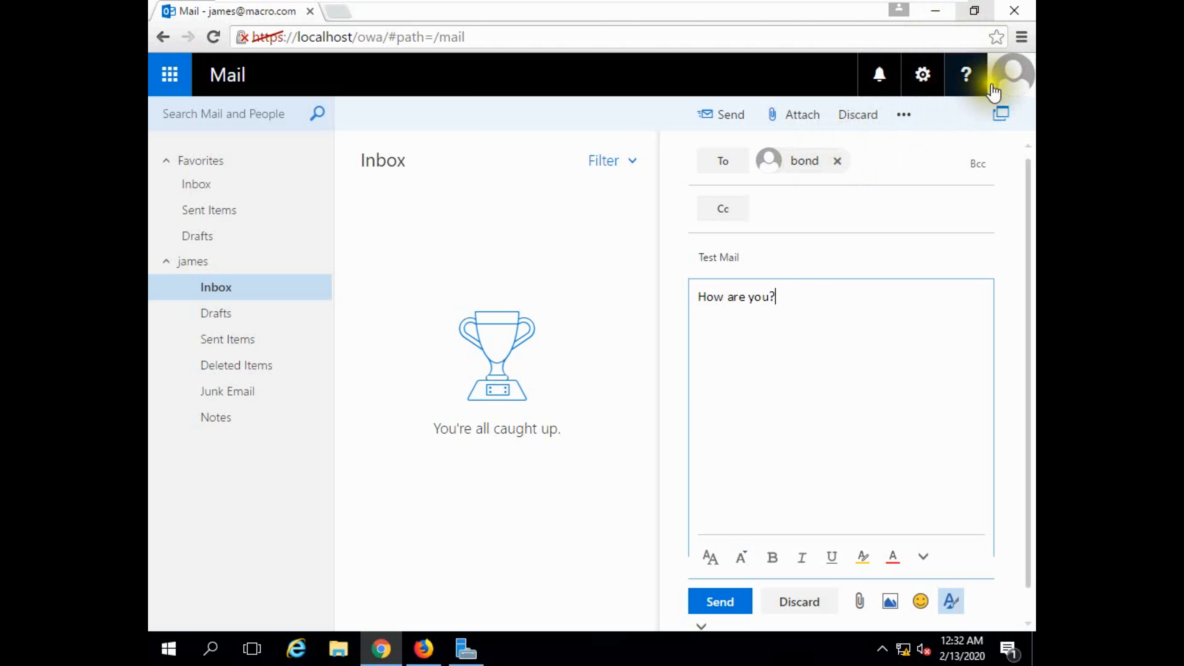
left_click(712, 602)
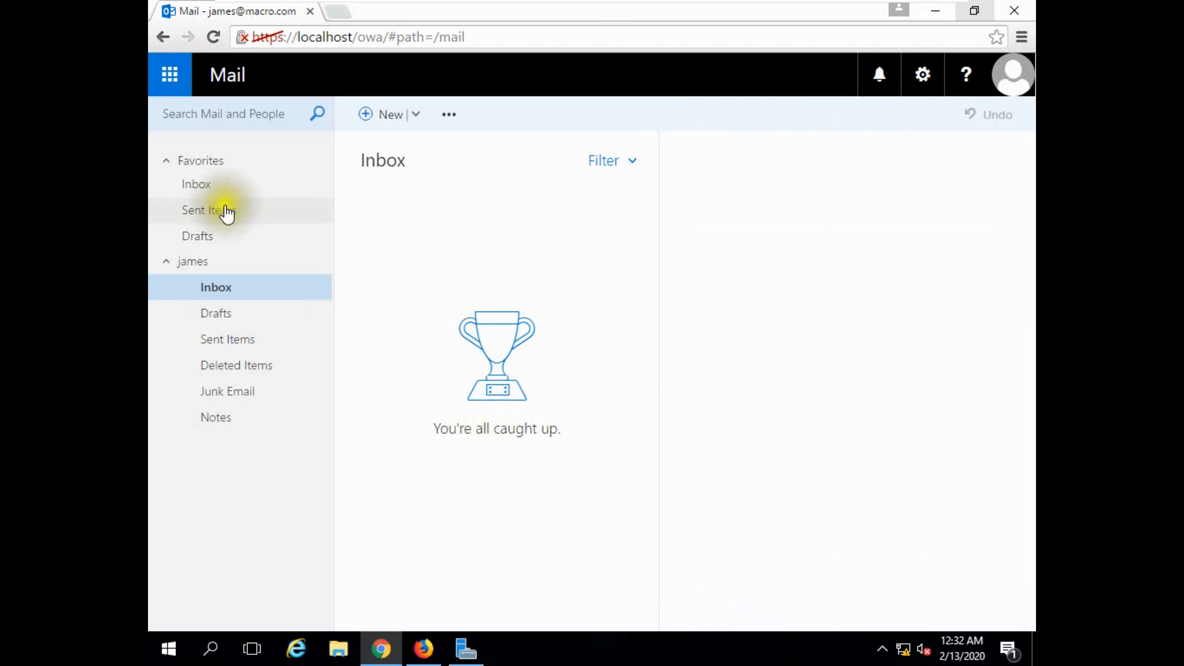
left_click(230, 344)
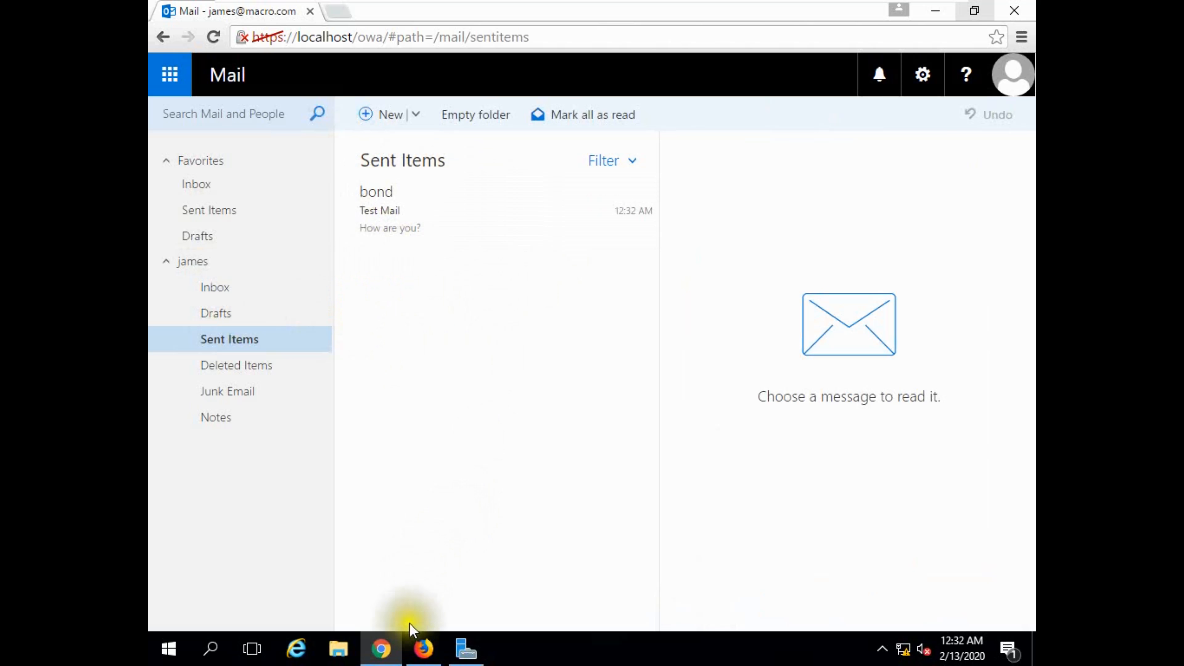
Switch to the recipient's mailbox in Firefox and open the received Test Mail message in its own window with recipient details expanded.
left_click(421, 657)
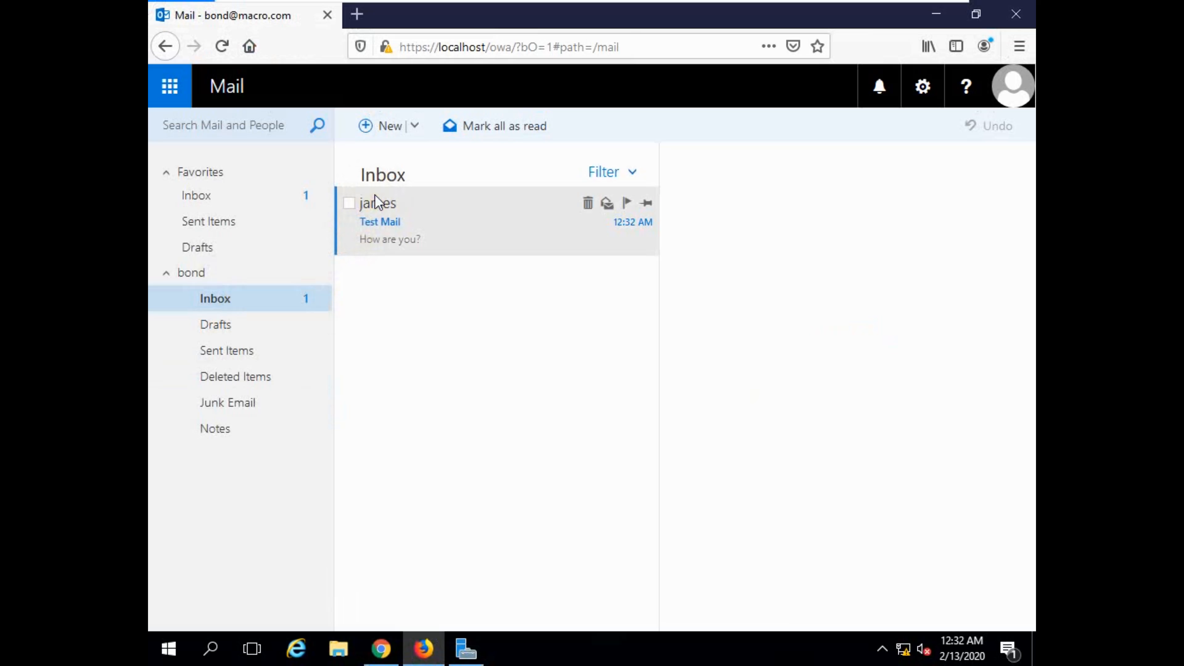
double_click(382, 223)
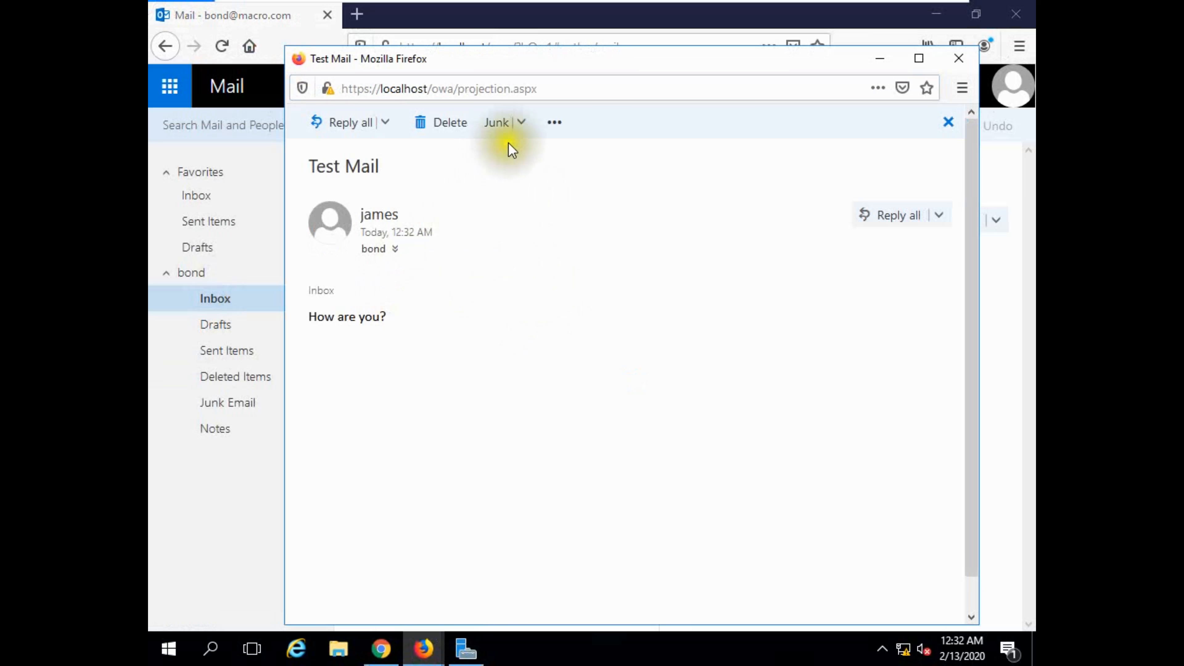
left_click(396, 250)
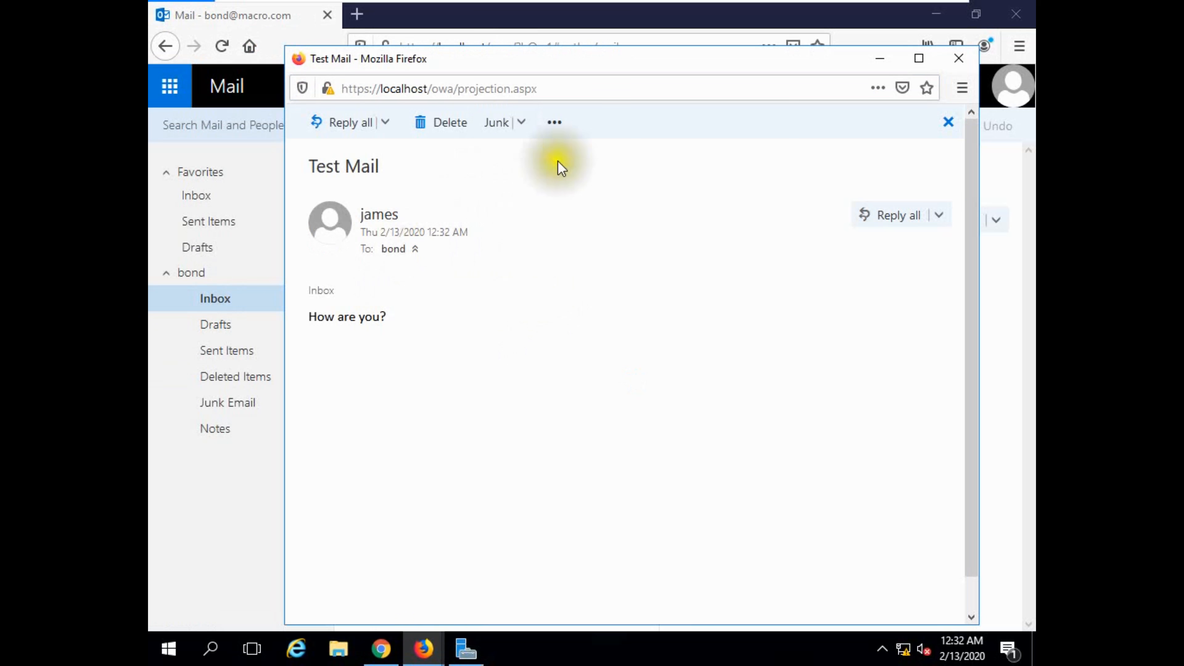
Reply to the sender of Test Mail with "Alhamdulillah fine , how are you?" and open the Sent Items folder.
left_click(383, 123)
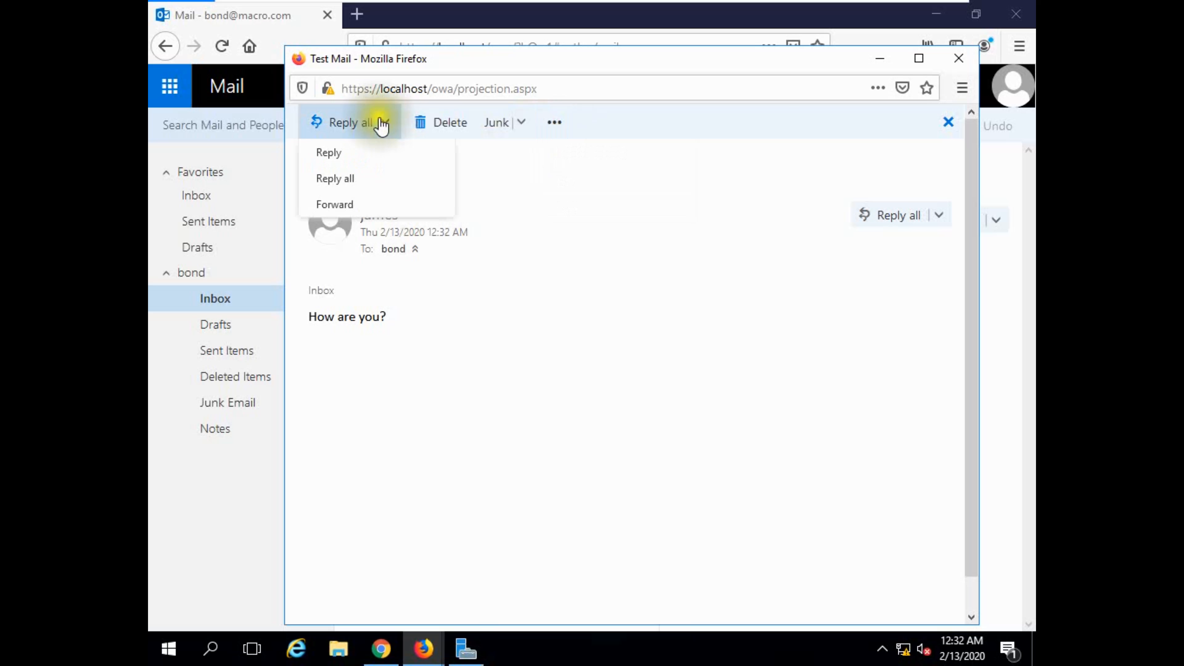
left_click(344, 156)
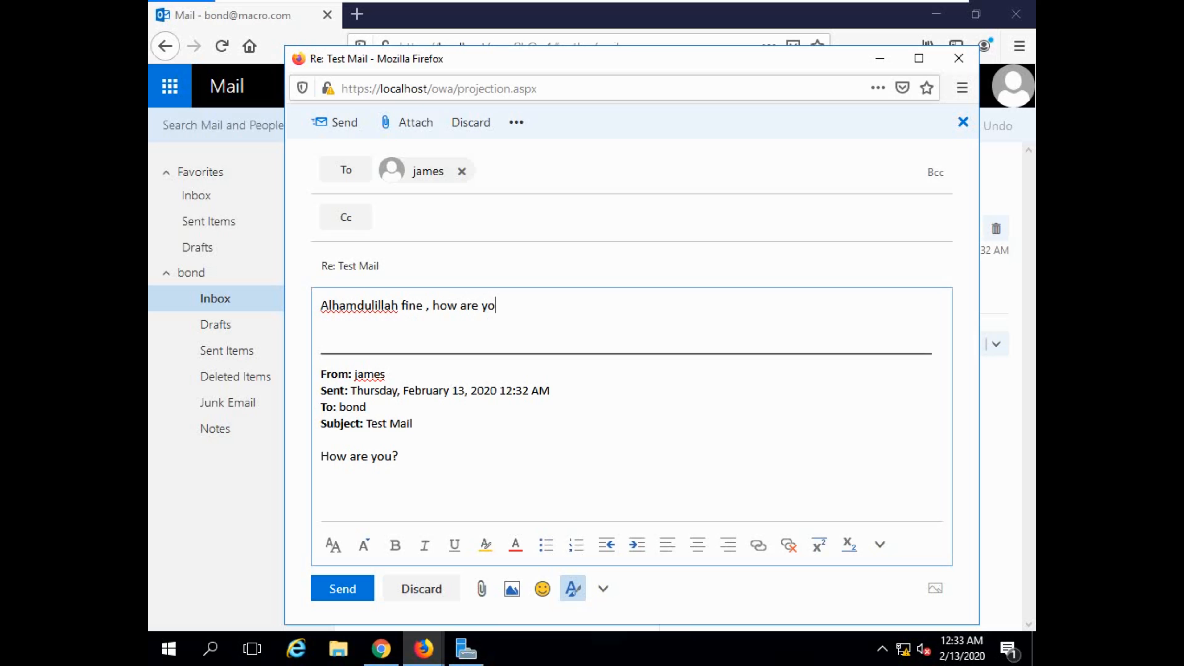
left_click(337, 589)
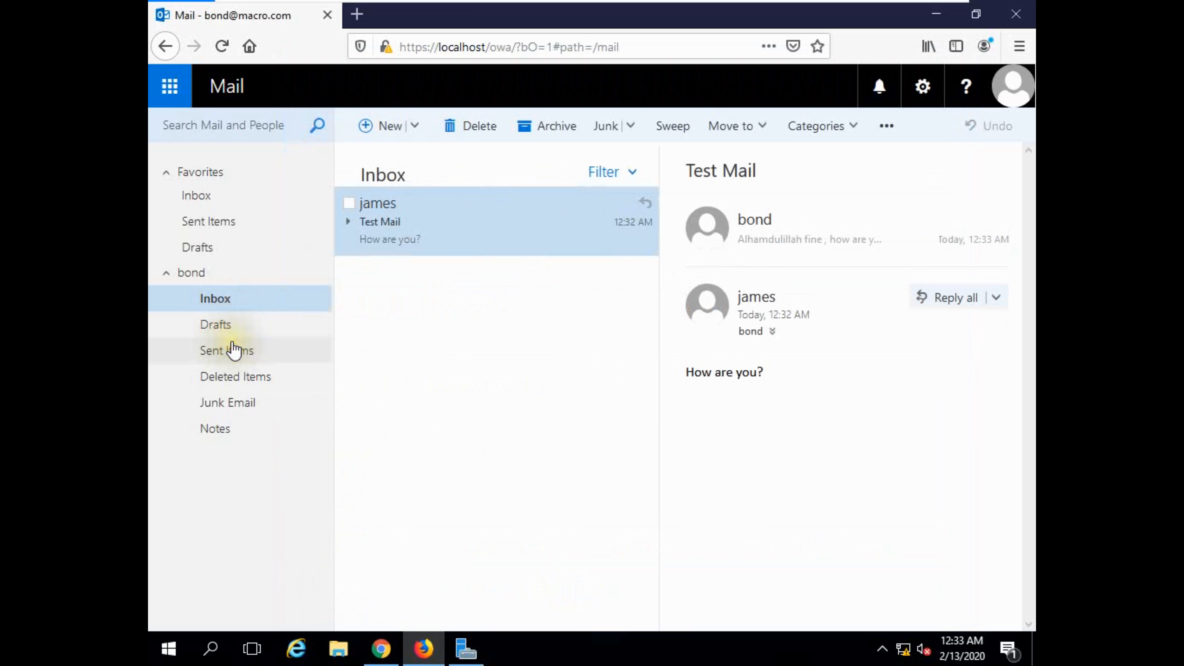
left_click(235, 351)
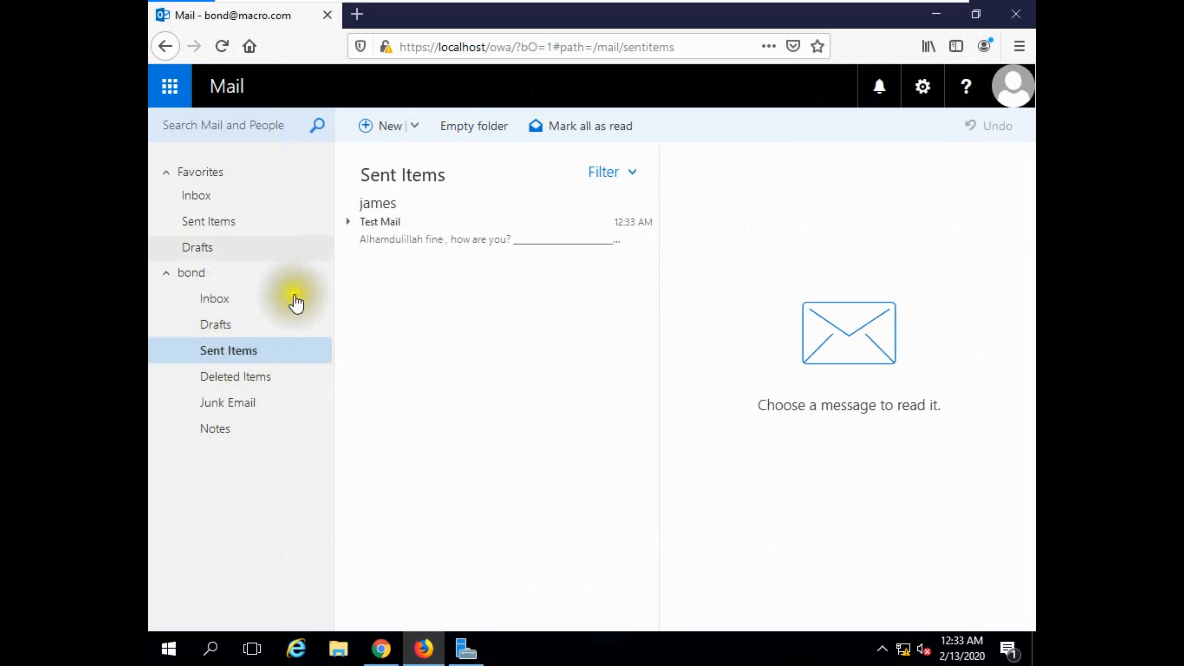
Switch to Chrome, reload the mailbox, and read the reply in its own window with recipient details expanded before minimizing it.
left_click(381, 649)
left_click(213, 37)
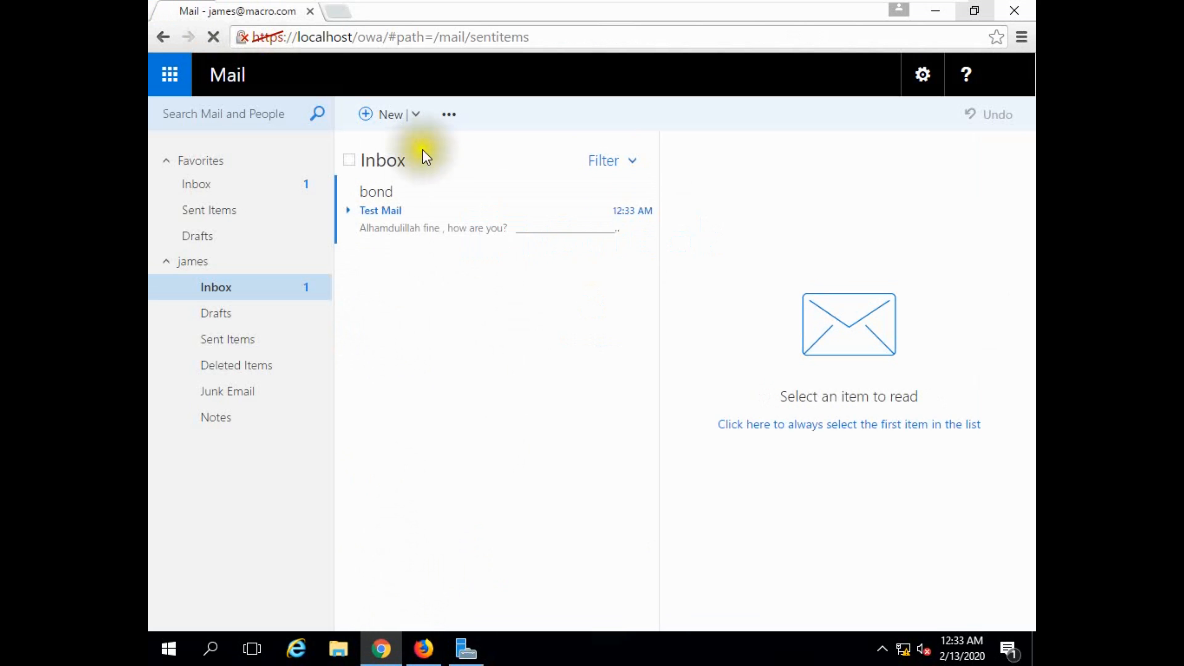
double_click(431, 223)
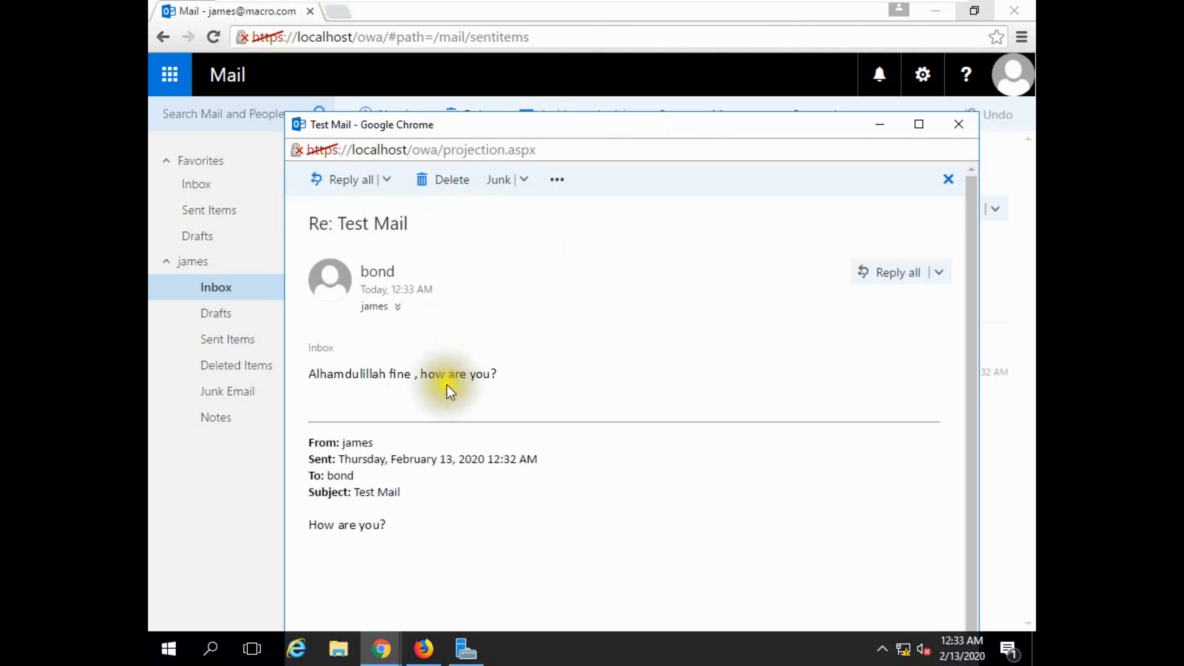
left_click(396, 306)
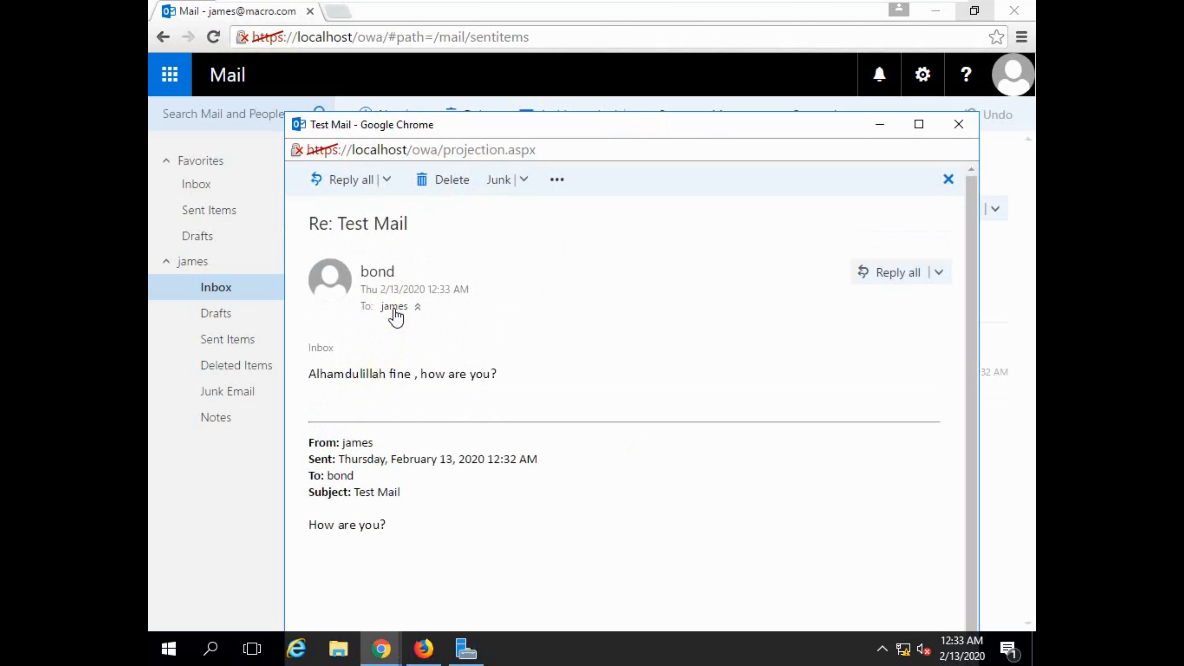
left_click(880, 124)
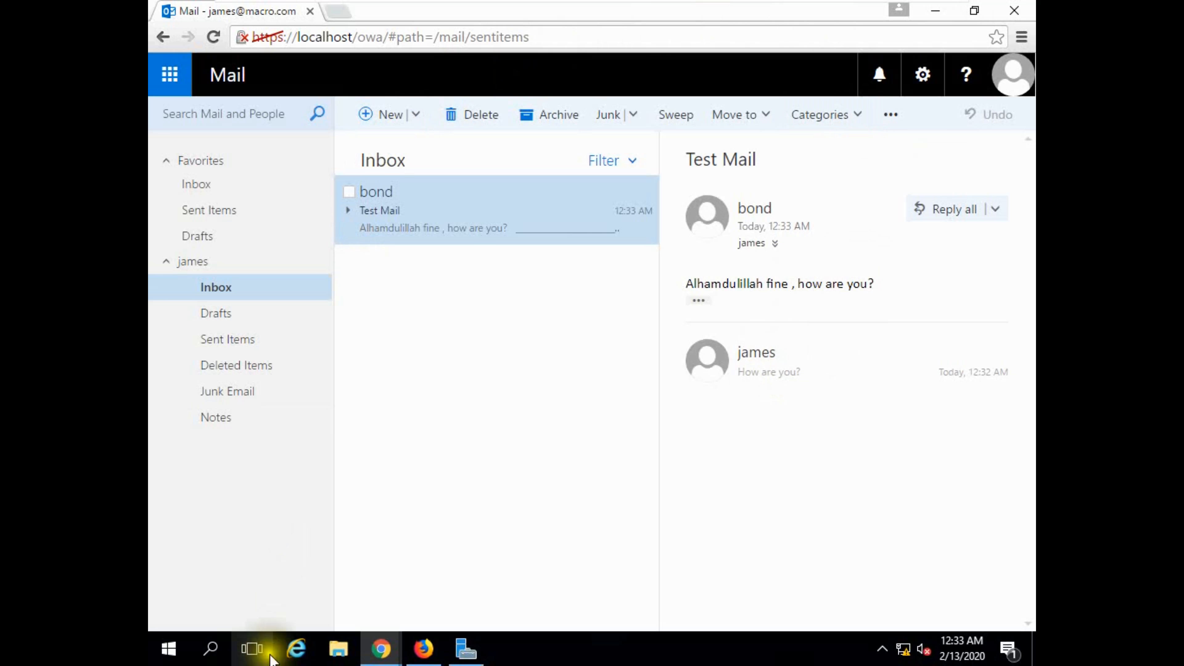
left_click(296, 649)
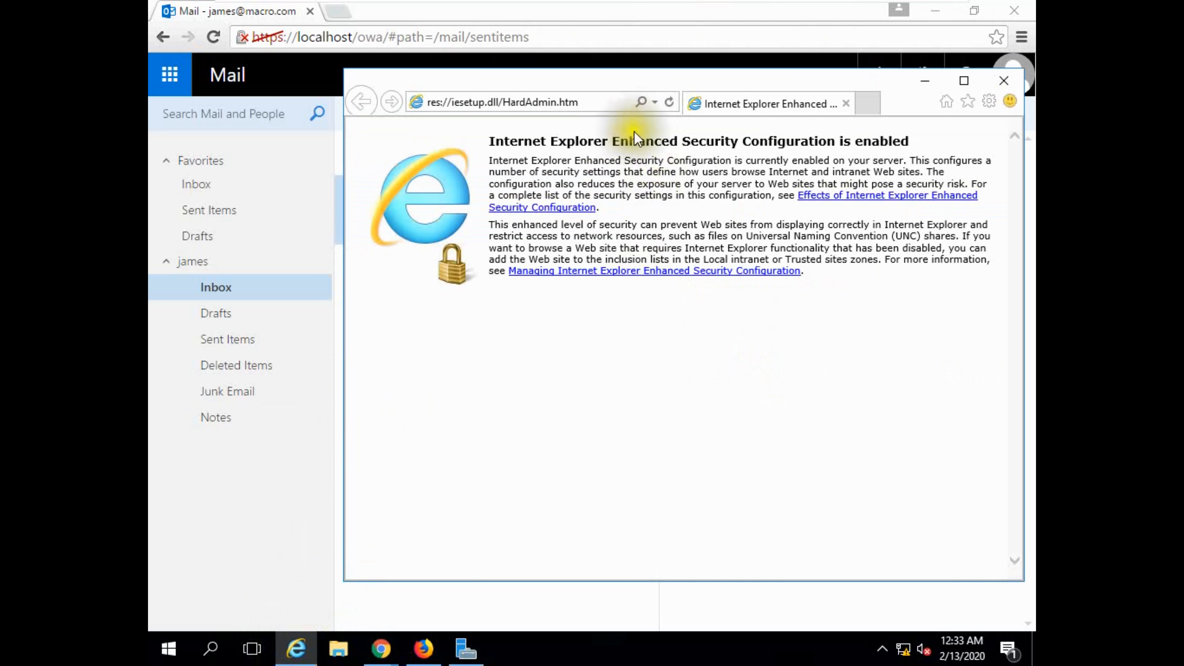
left_click(558, 115)
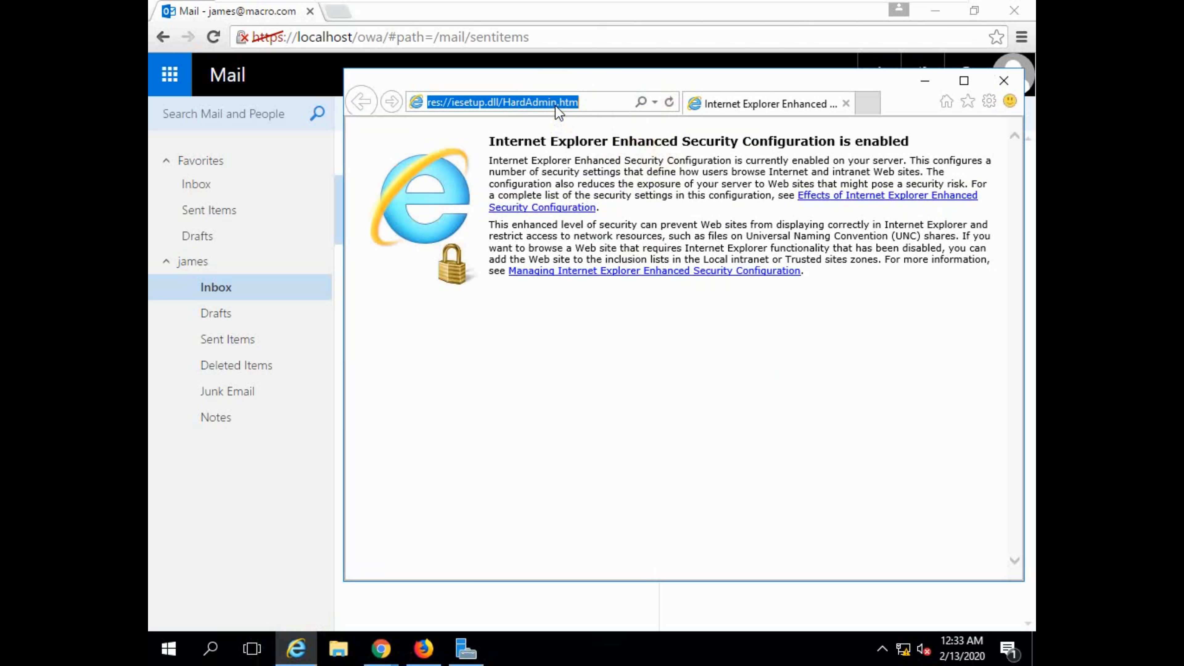
type("https")
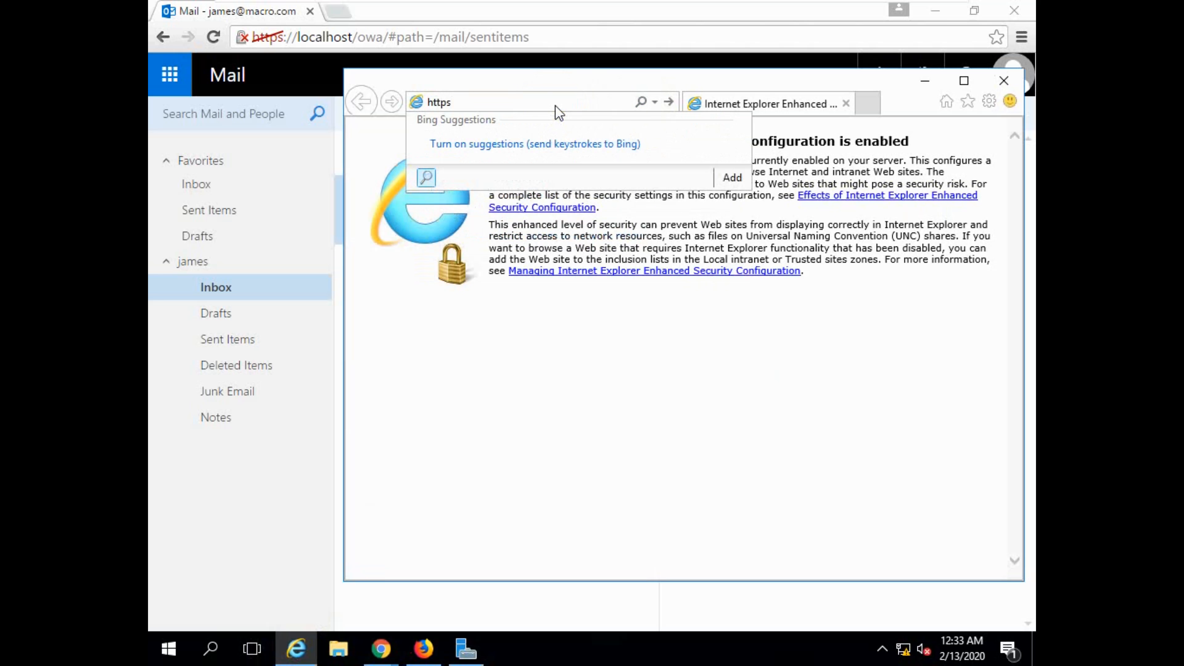
type(":localhost")
left_click(453, 102)
type("//")
key("End")
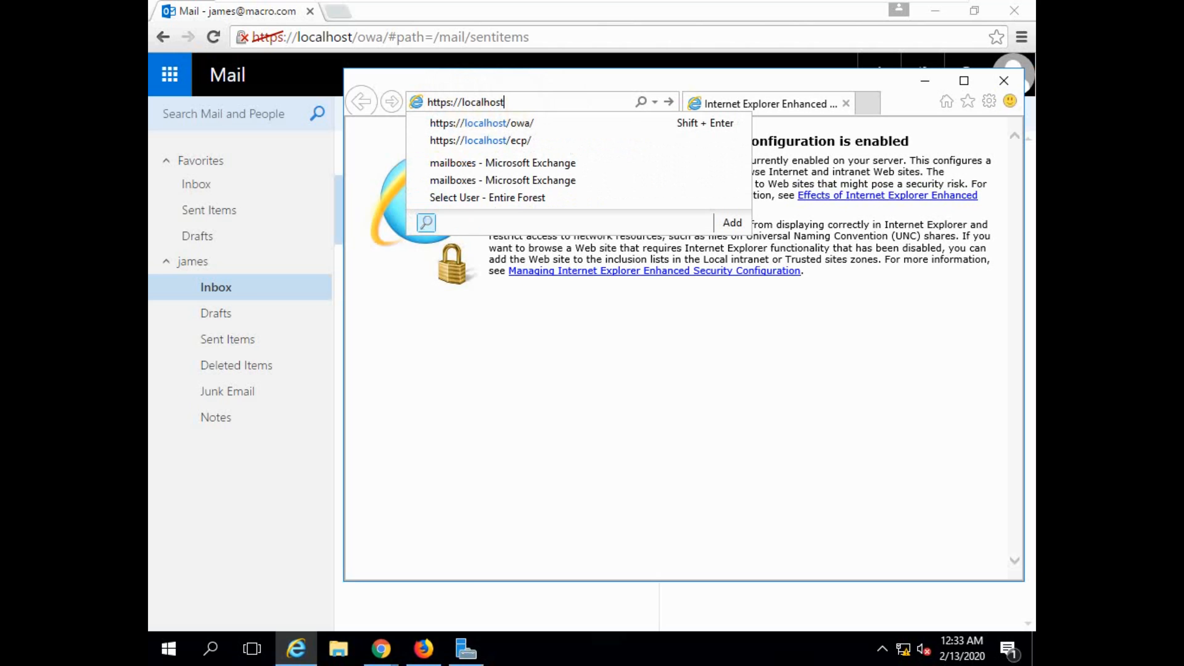
type("/ec")
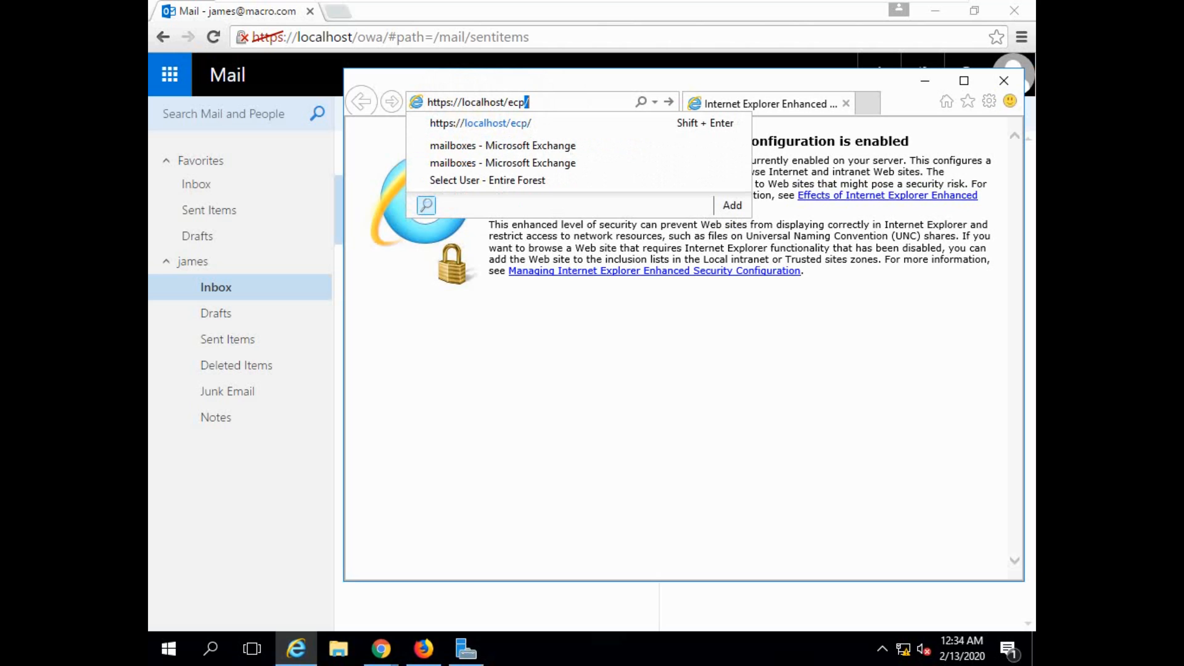
type("p")
key("Return")
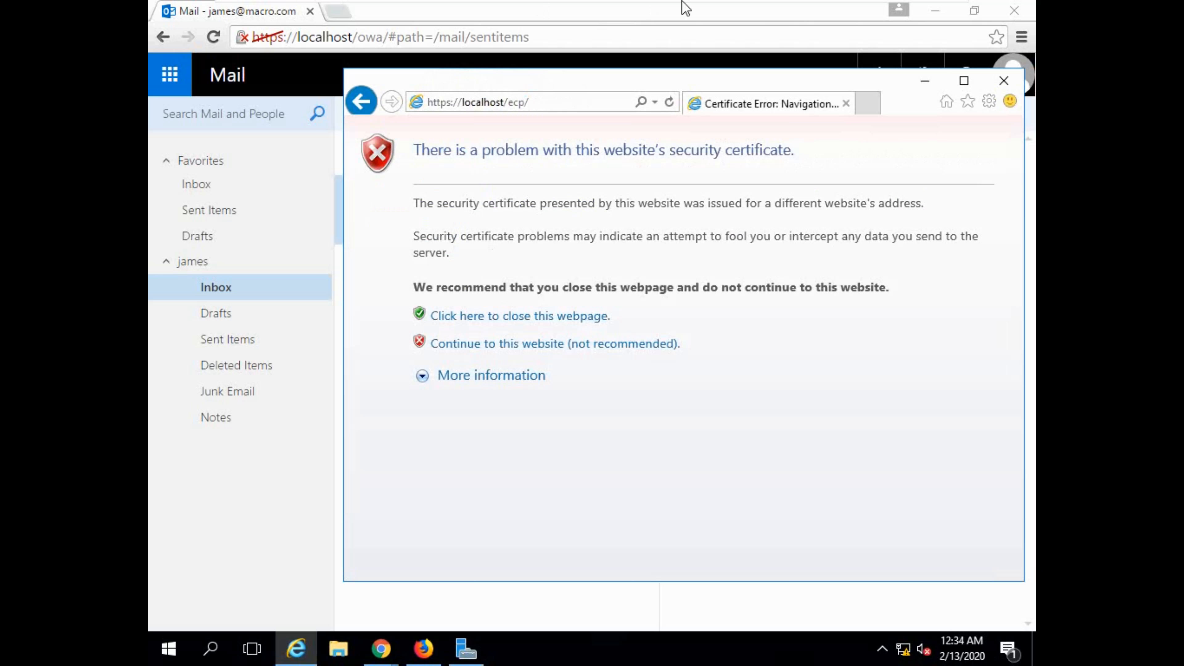
Continue past the certificate warning to the Exchange Admin Center sign-in page and view the site's certificate.
left_click(506, 343)
left_click(633, 103)
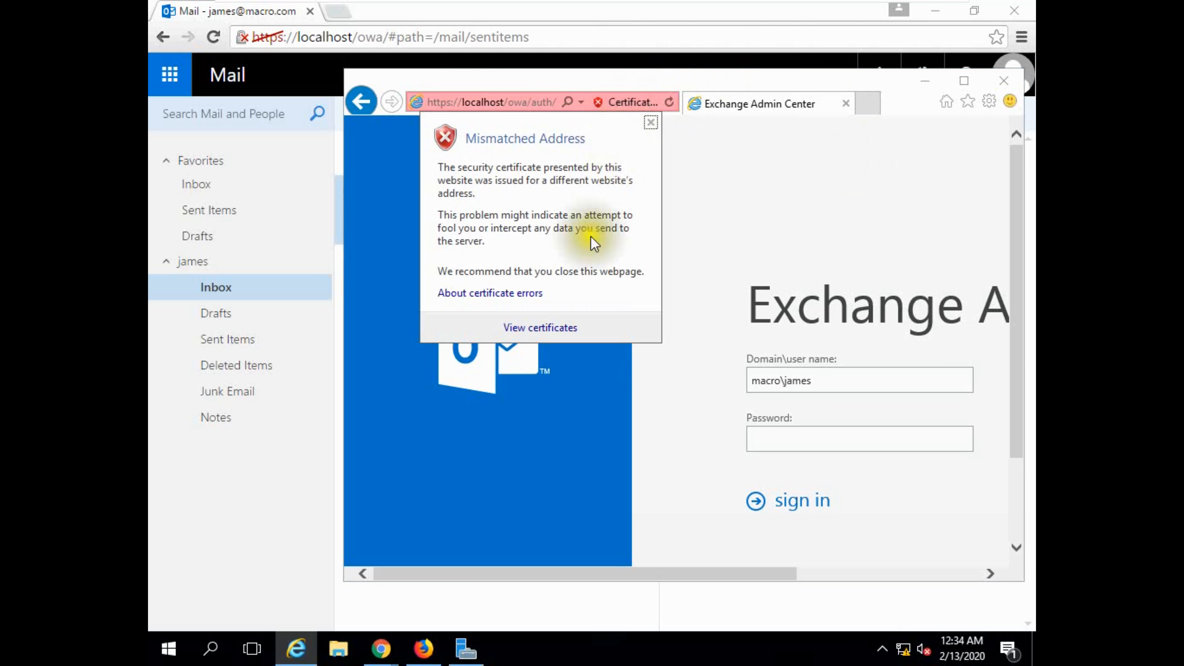
left_click(548, 331)
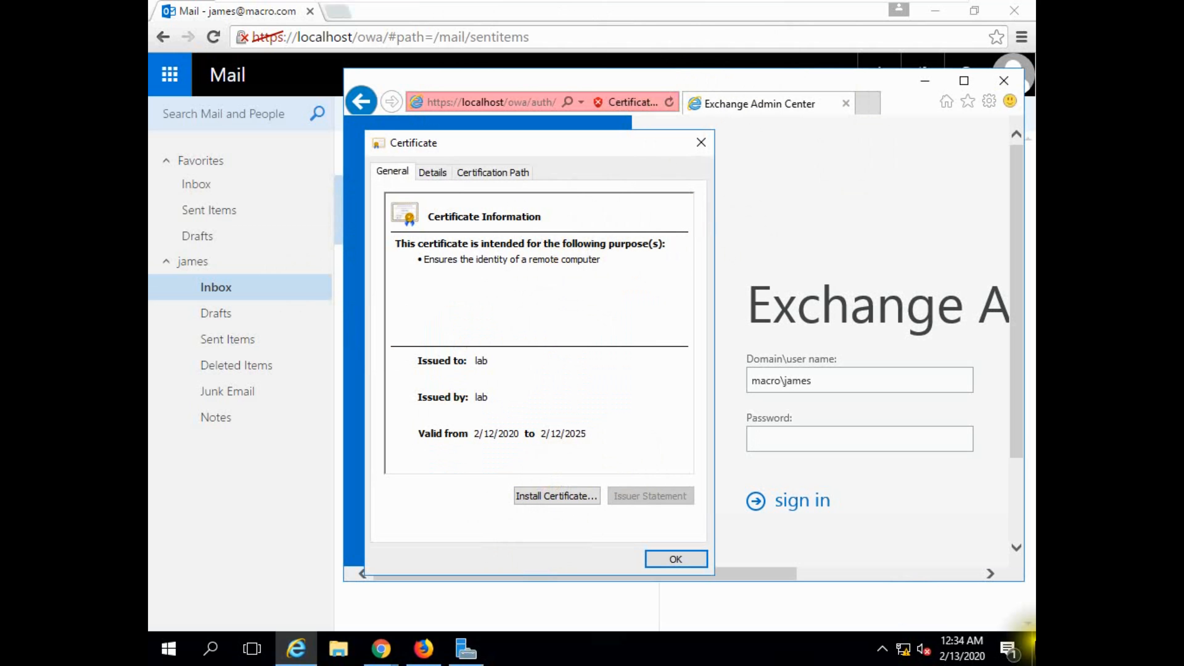
Open Network and Sharing Center and examine the Ethernet0 network connection details.
right_click(903, 649)
left_click(901, 637)
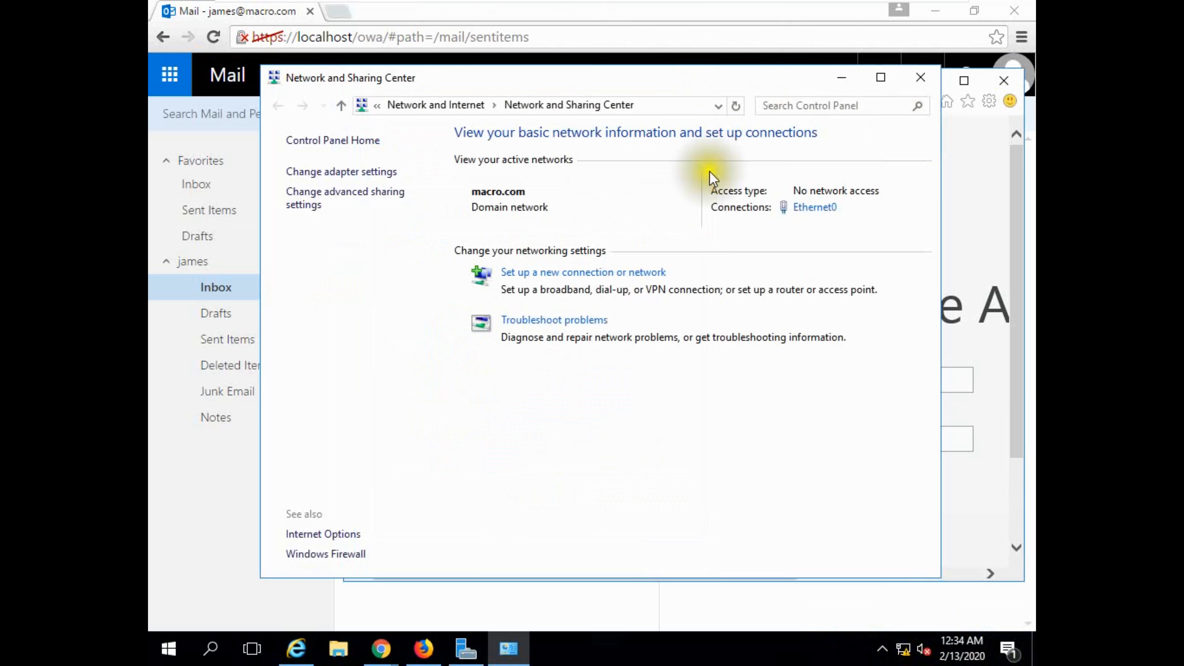
left_click(812, 208)
left_click(500, 318)
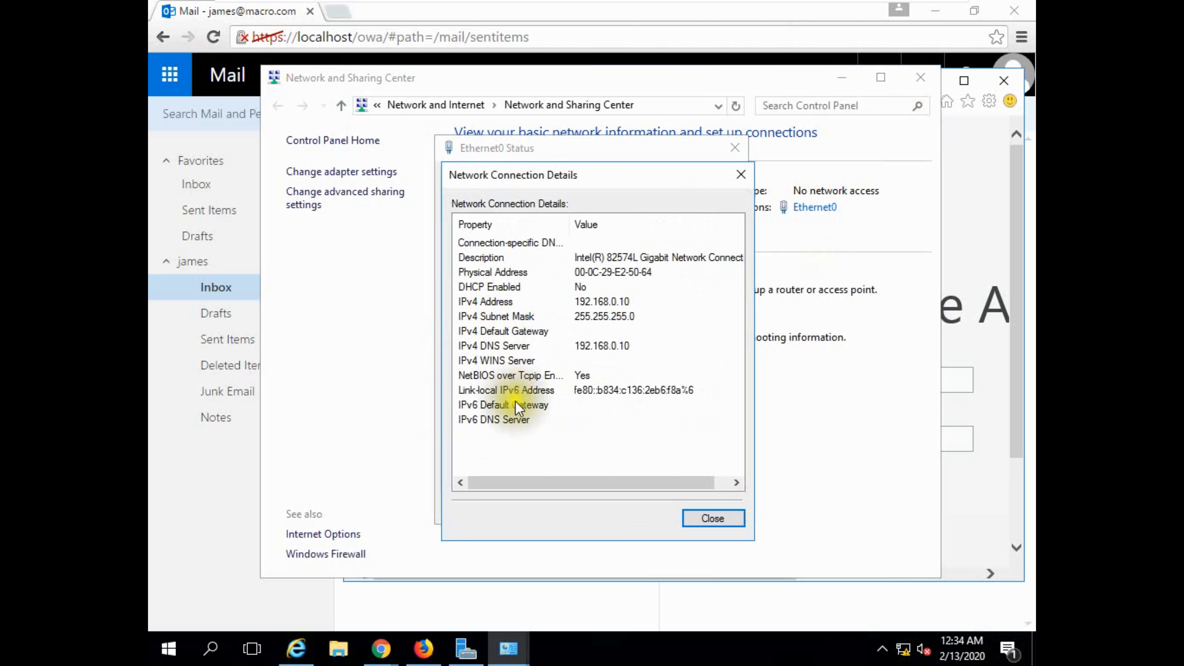
left_click(713, 519)
Examine the Internet Protocol Version 4 properties of Ethernet0, close the connection dialogs, and minimize Network and Sharing Center.
left_click(497, 468)
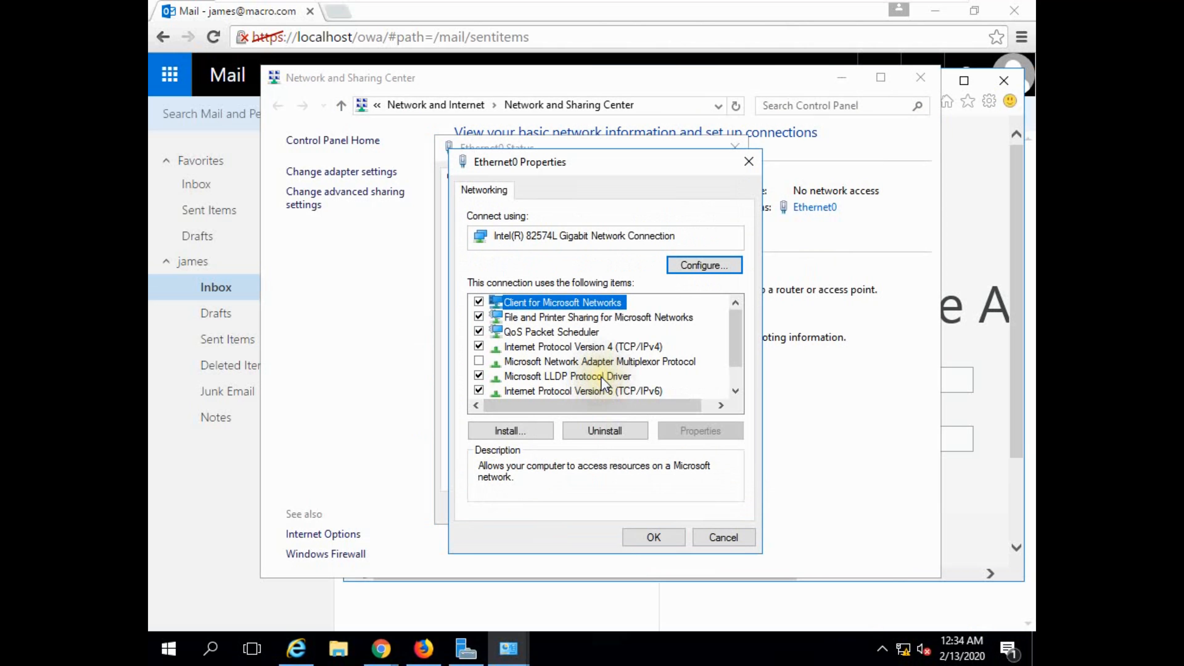
double_click(606, 347)
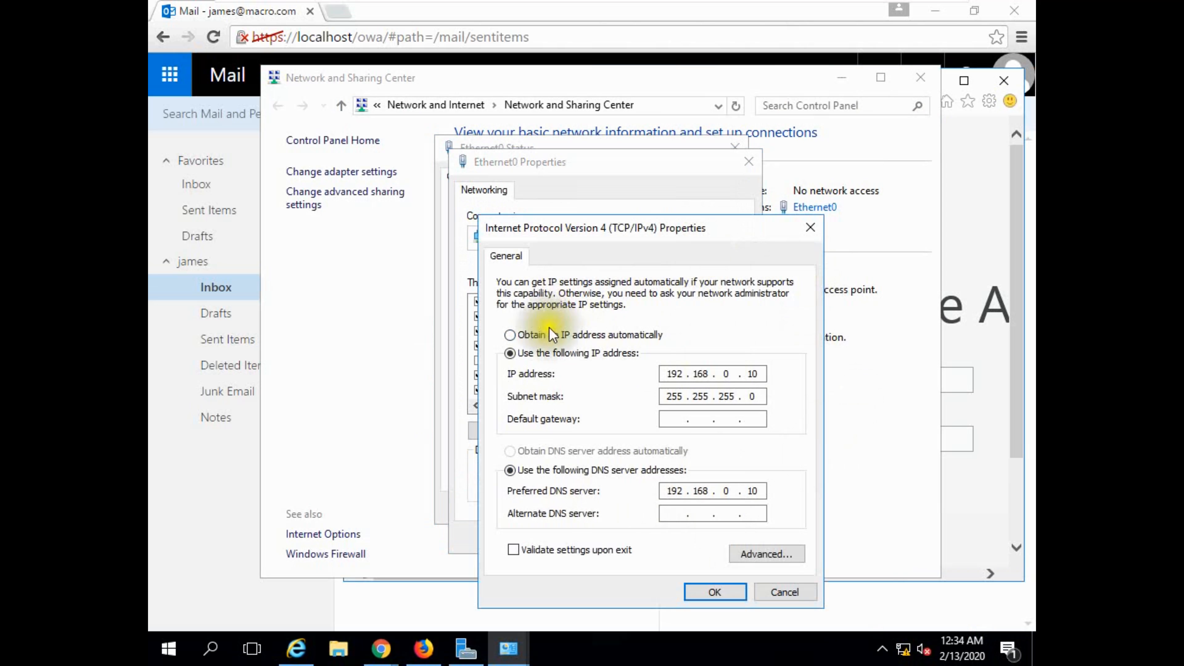
left_click(715, 591)
left_click(643, 537)
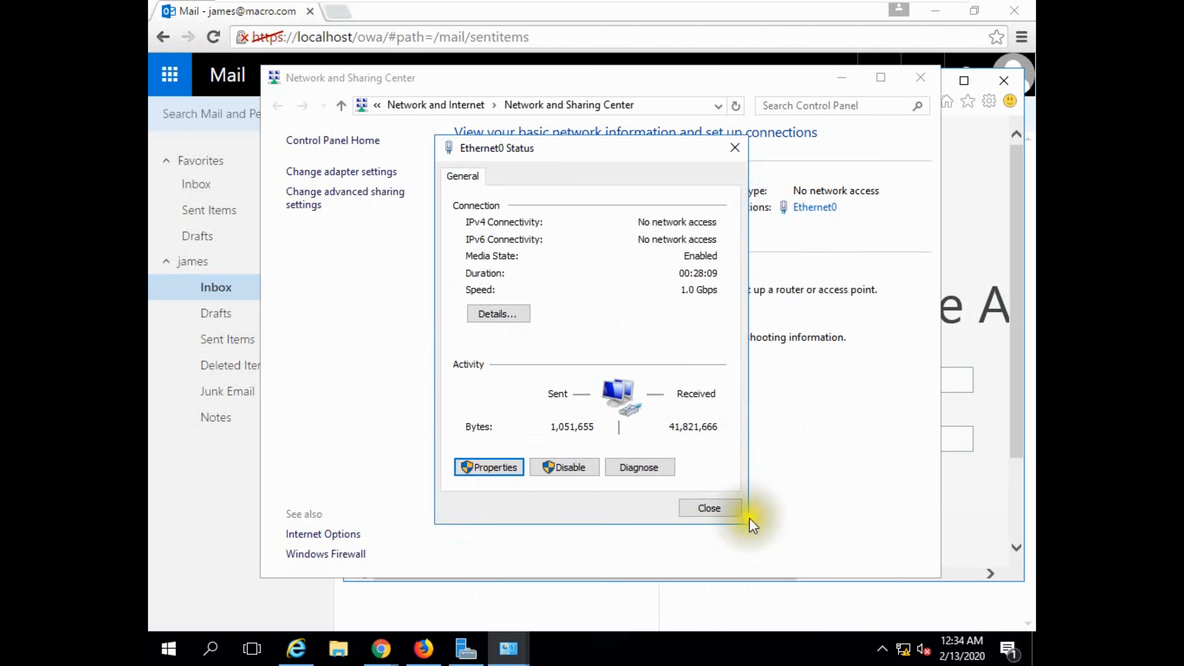
left_click(711, 509)
left_click(843, 78)
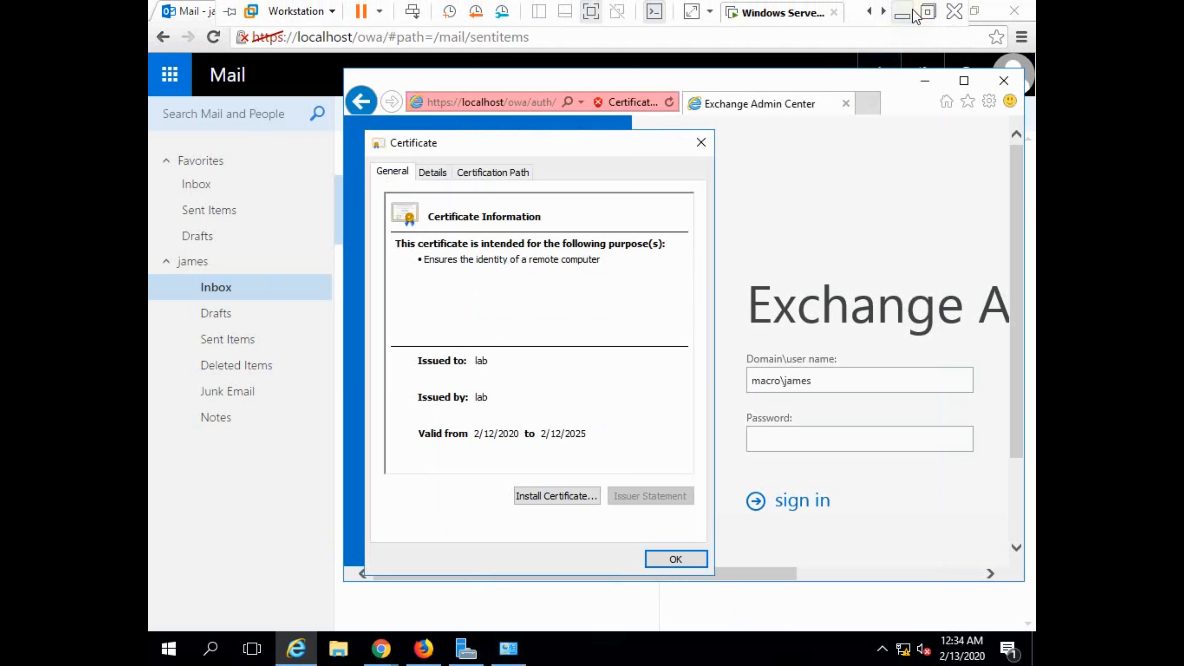